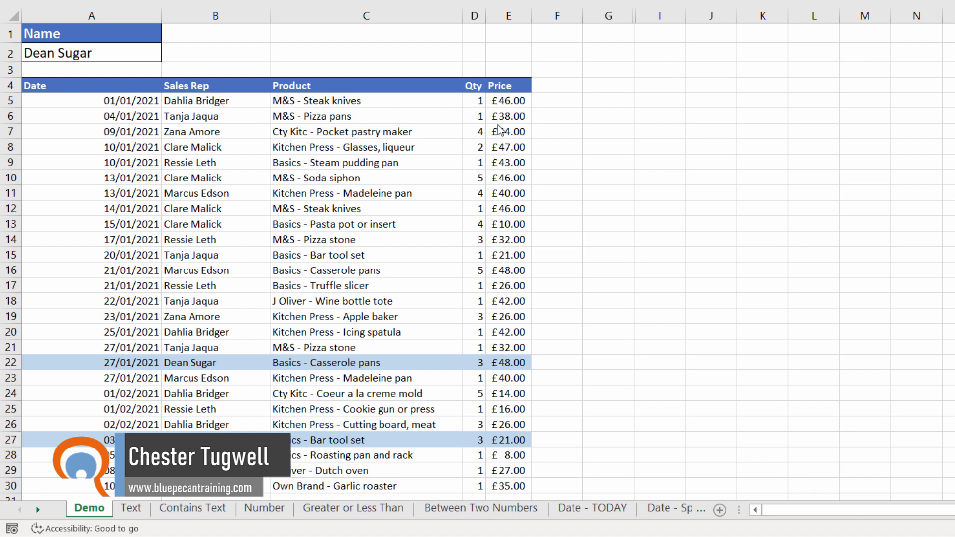
- Choose a different rep from A2's drop-down list, then go to the Text sheet
{"action": "left_click", "coordinate": [133, 54]}
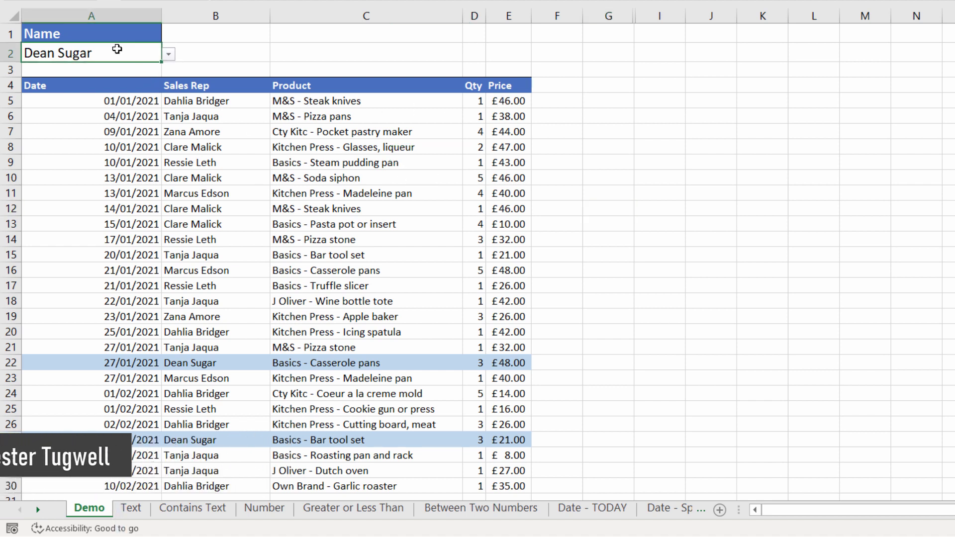
{"action": "left_click", "coordinate": [169, 53]}
{"action": "left_click", "coordinate": [48, 69]}
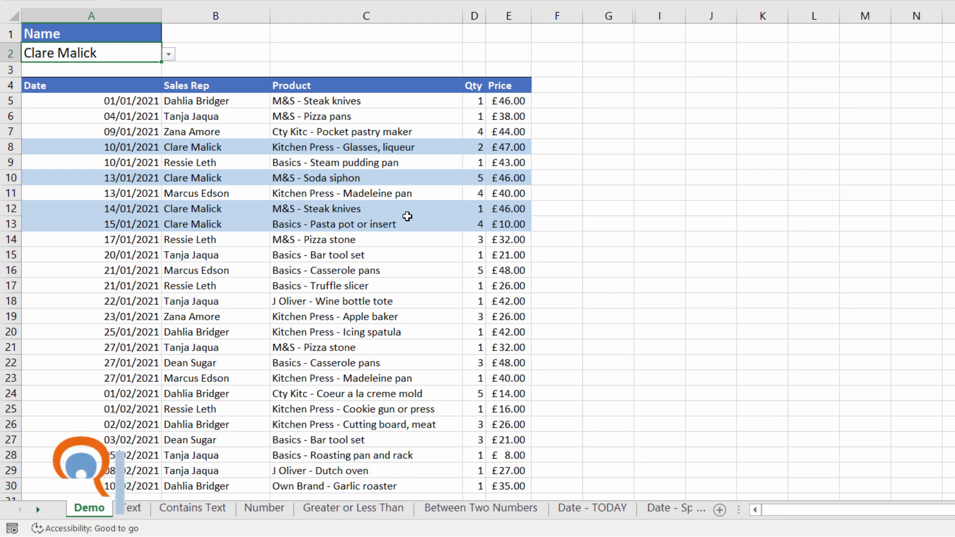
{"action": "key", "text": "ctrl+Page_Down"}
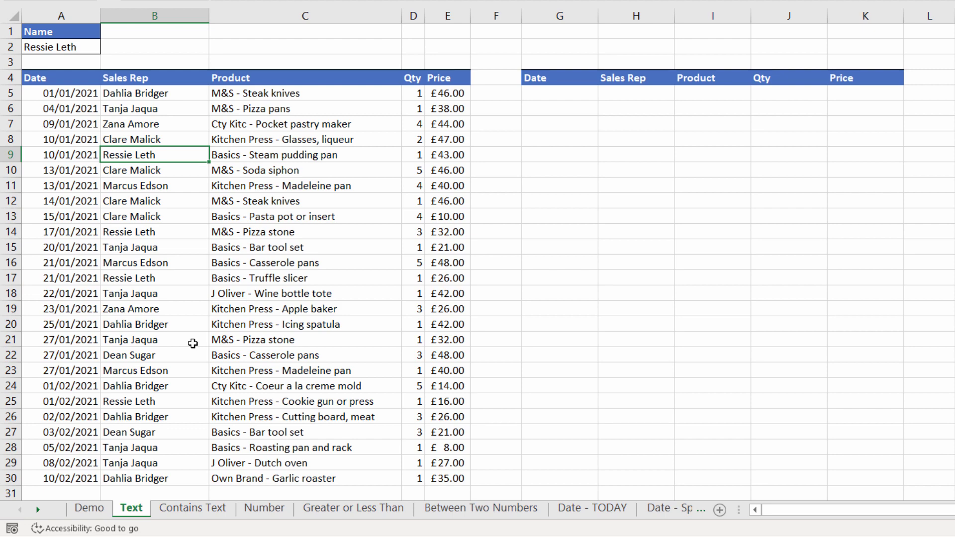
- Enter =B5=A2 in H5 to test whether row 5's rep matches A2
{"action": "left_click", "coordinate": [592, 95]}
{"action": "left_click", "coordinate": [647, 94]}
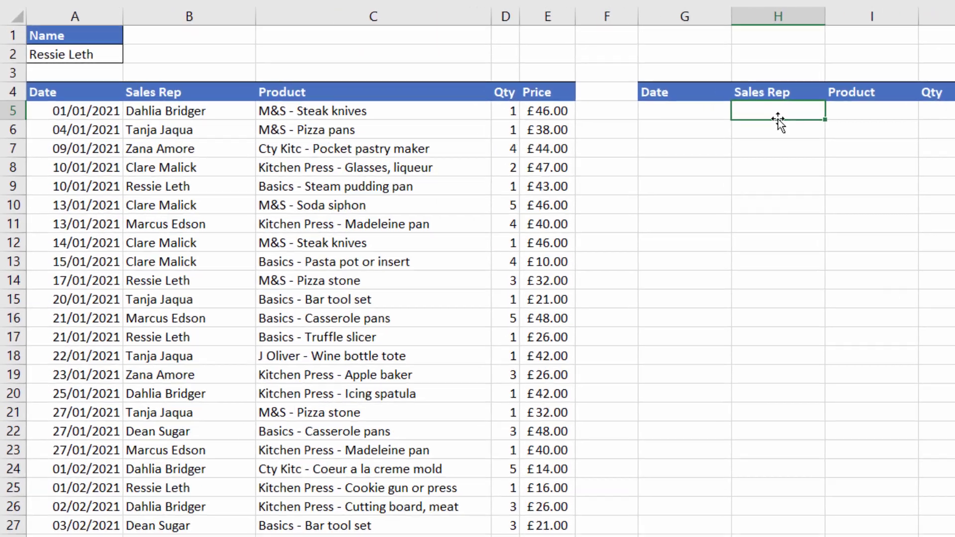
{"action": "type", "text": "="}
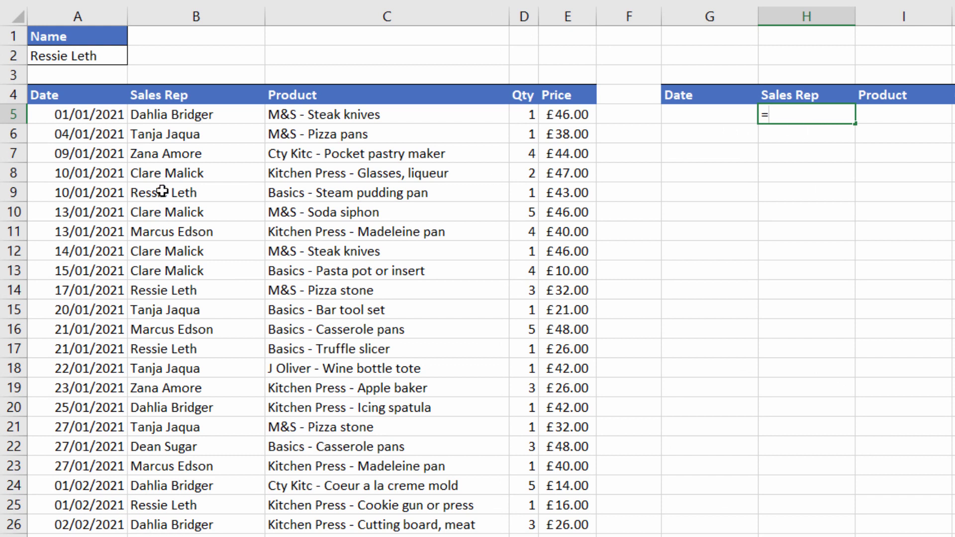
{"action": "left_click", "coordinate": [183, 113]}
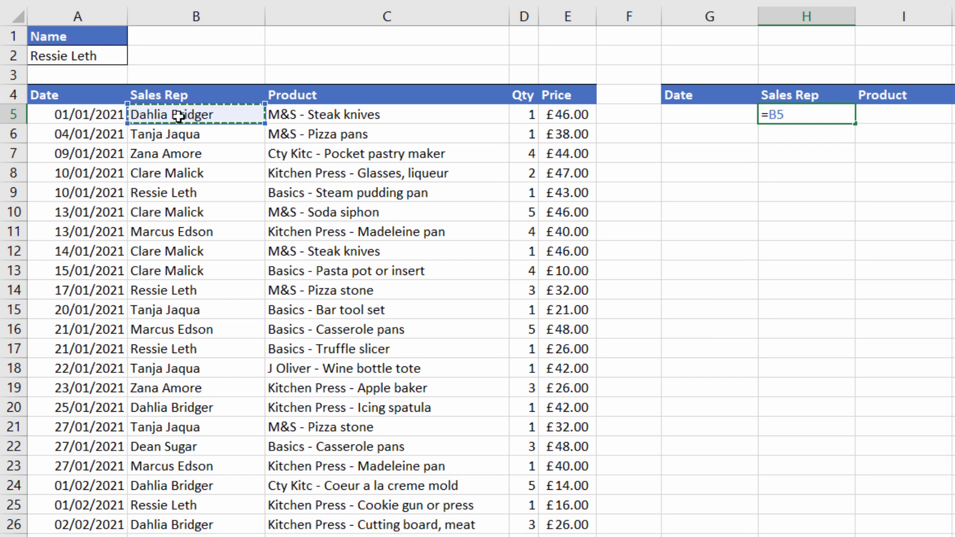
{"action": "type", "text": "="}
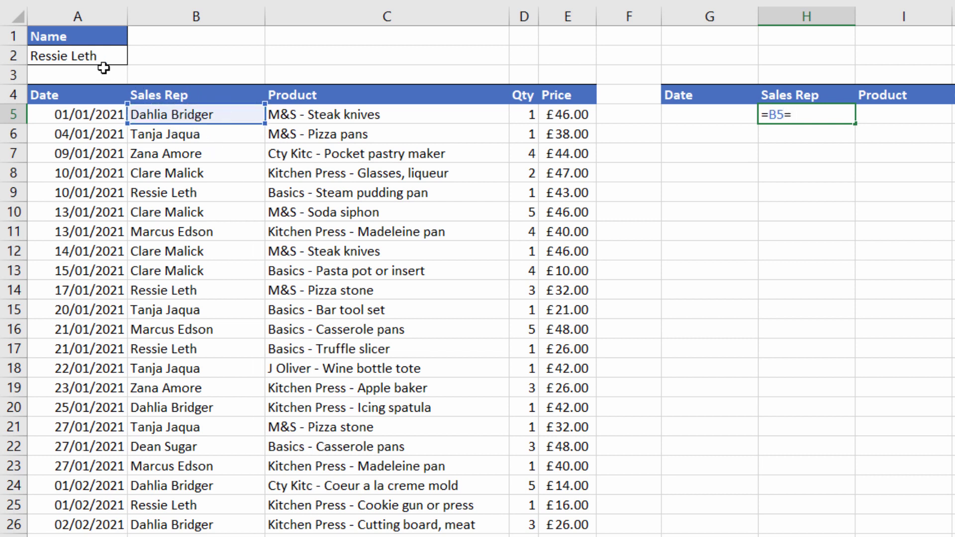
{"action": "left_click", "coordinate": [60, 53]}
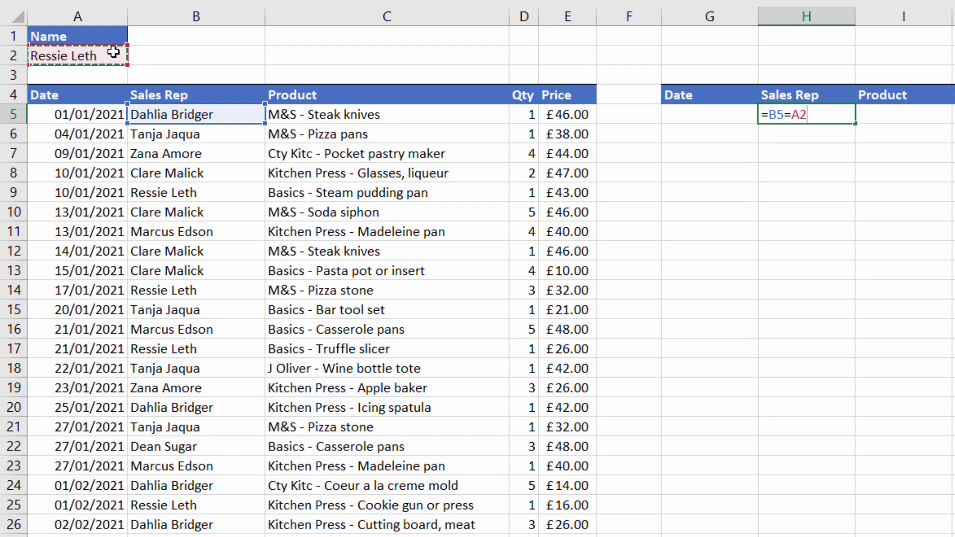
{"action": "key", "text": "Return"}
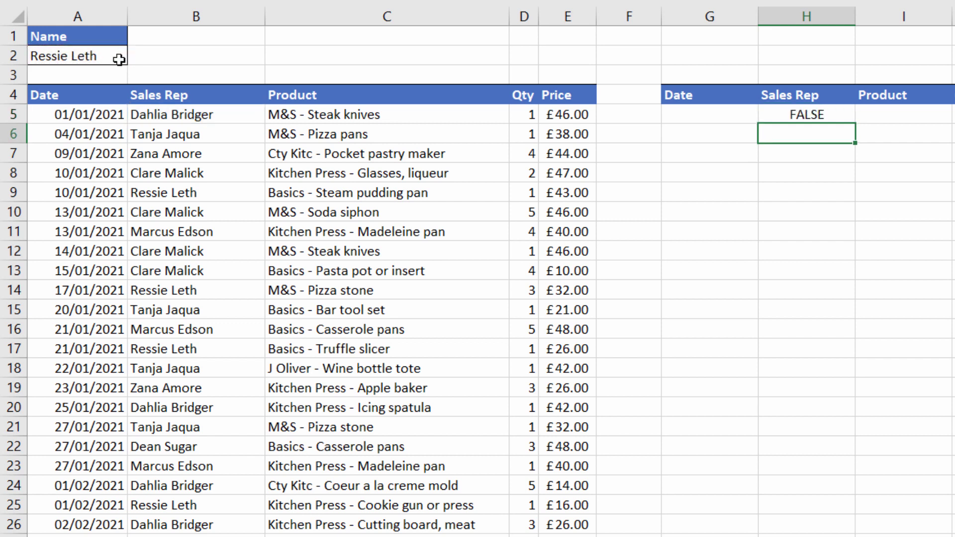
- Copy the =B5=A2 test down column H and check rows 9 and 14 still show FALSE
{"action": "left_click", "coordinate": [801, 118]}
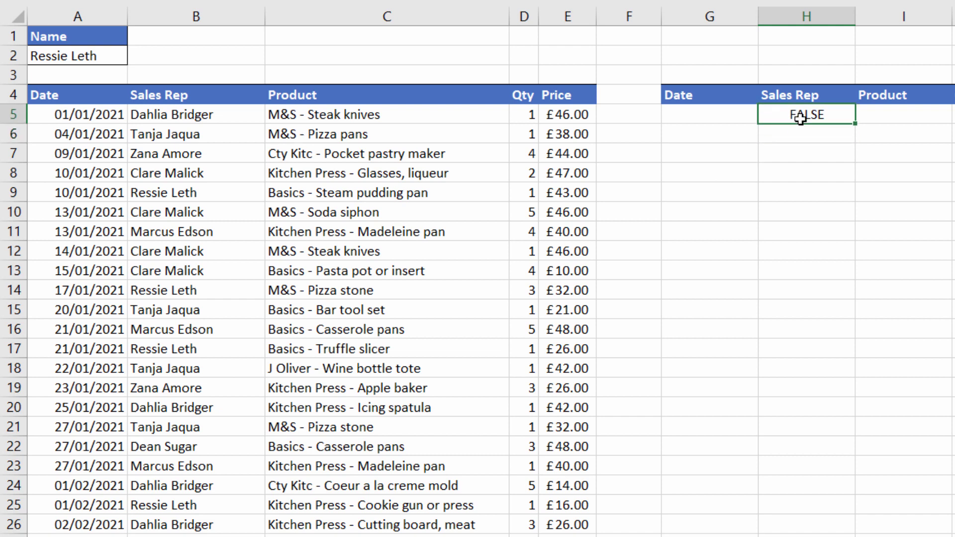
{"action": "left_click_drag", "start_coordinate": [856, 127], "coordinate": [817, 532]}
{"action": "scroll", "coordinate": [920, 397], "scroll_direction": "up", "scroll_amount": 1}
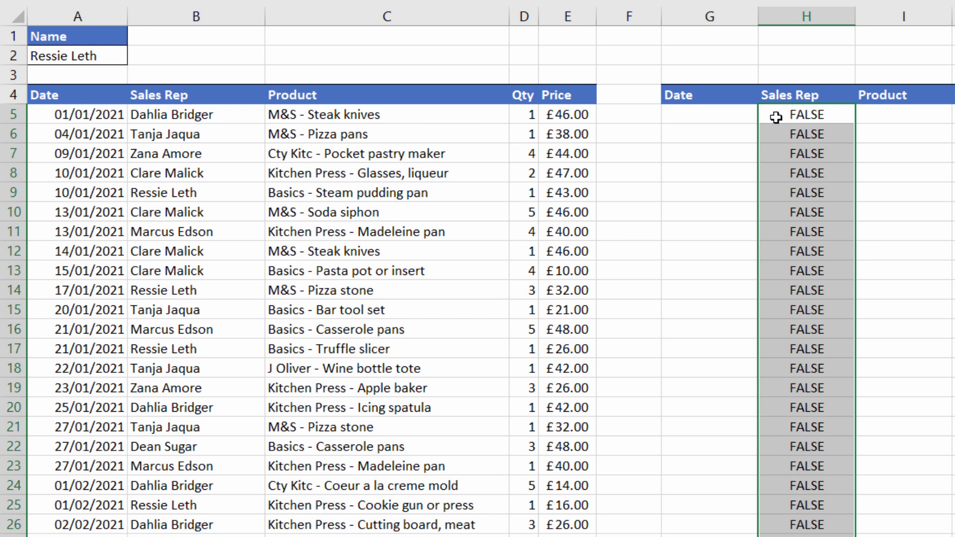
{"action": "left_click", "coordinate": [164, 198]}
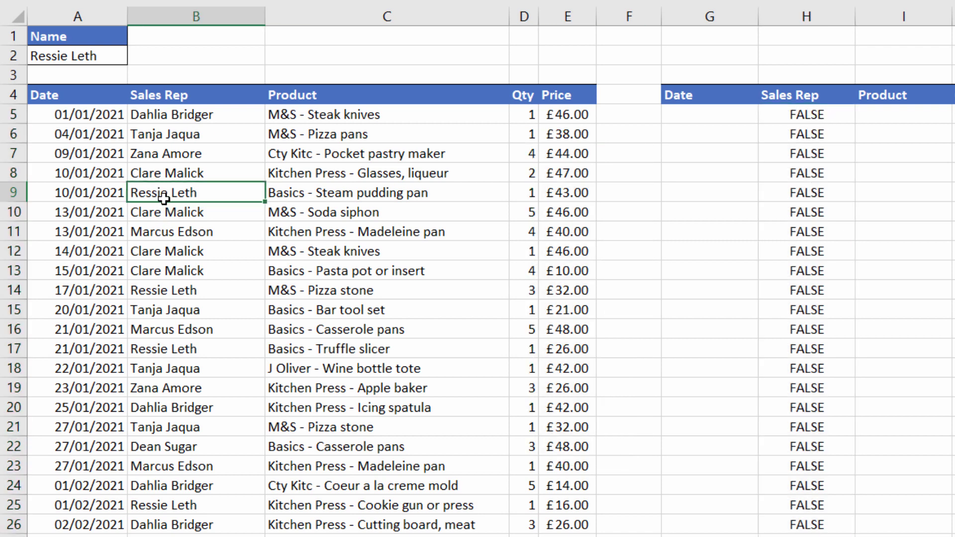
{"action": "left_click", "coordinate": [170, 288]}
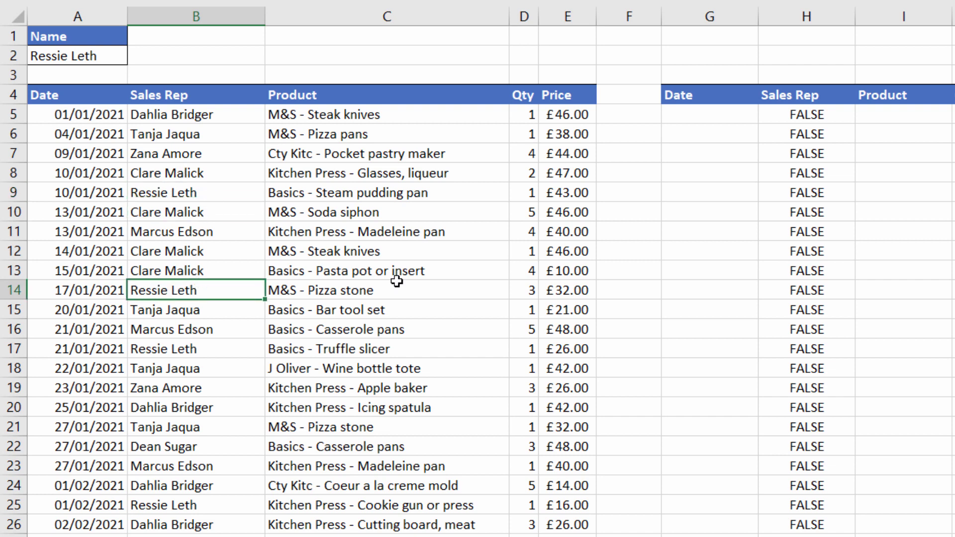
{"action": "double_click", "coordinate": [830, 115]}
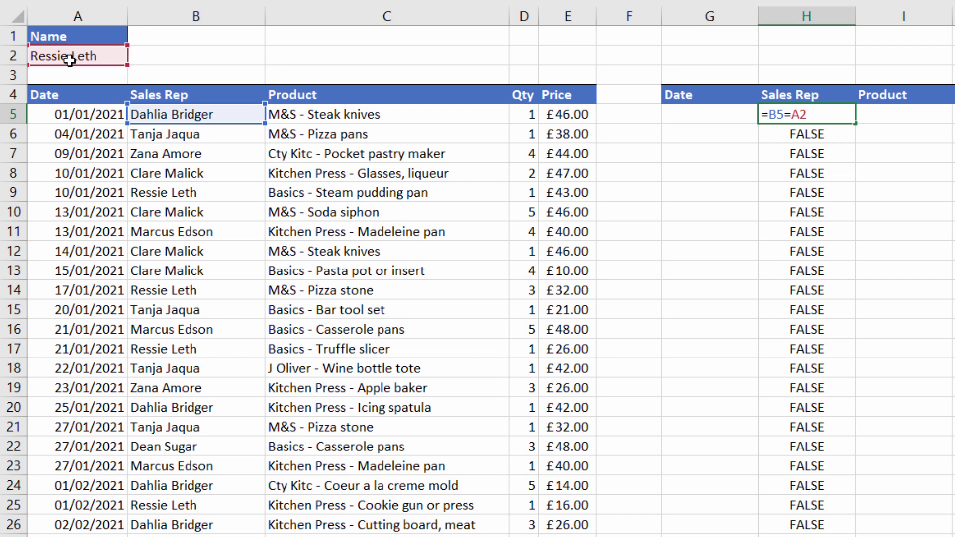
- See H6's shifted =B6=A3, then make H5's formula =B5=$A$2 with F4
{"action": "key", "text": "Return"}
{"action": "double_click", "coordinate": [826, 132]}
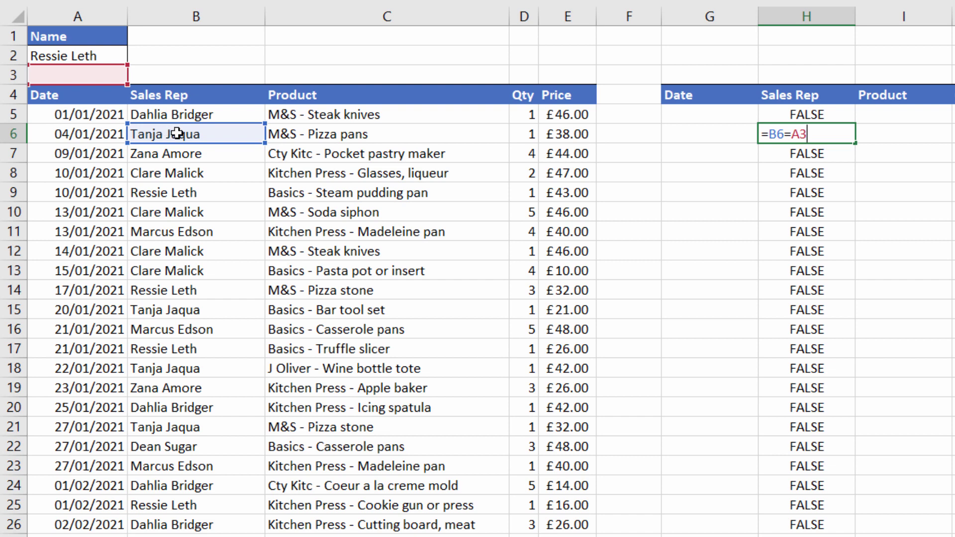
{"action": "key", "text": "Return"}
{"action": "double_click", "coordinate": [811, 115]}
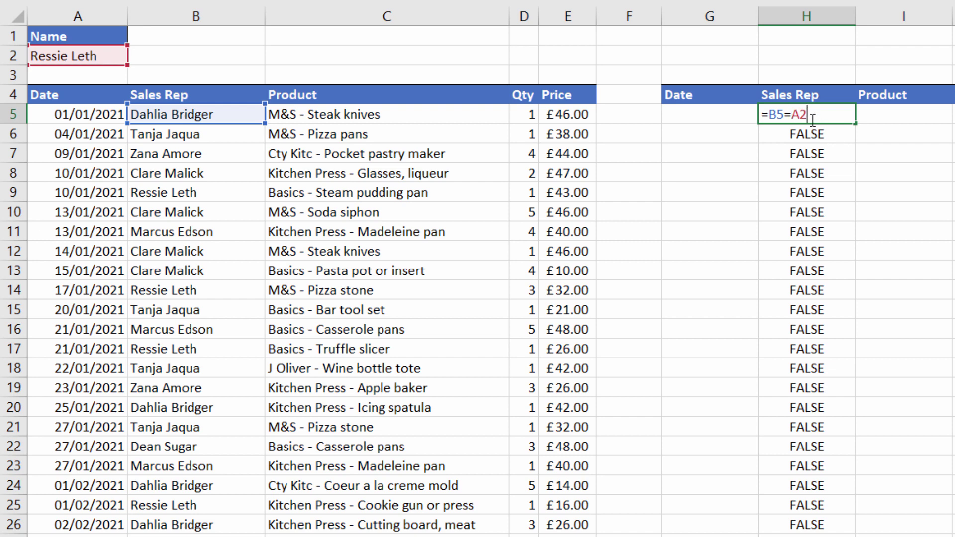
{"action": "key", "text": "F4"}
{"action": "key", "text": "Return"}
{"action": "left_click", "coordinate": [849, 119]}
- Fill the fixed formula down column H, confirming TRUE in matching rows 9 and 14
{"action": "double_click", "coordinate": [855, 124]}
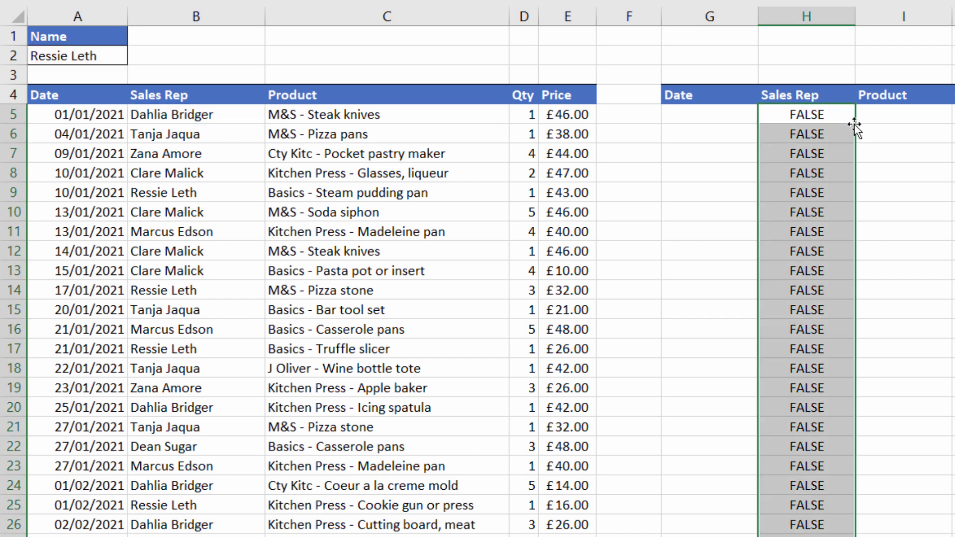
{"action": "left_click", "coordinate": [804, 186]}
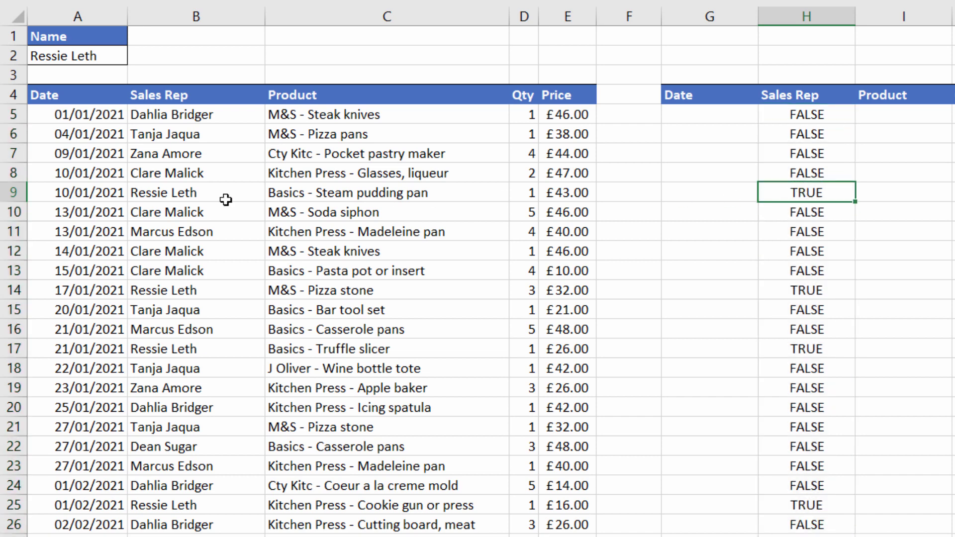
{"action": "left_click", "coordinate": [204, 193]}
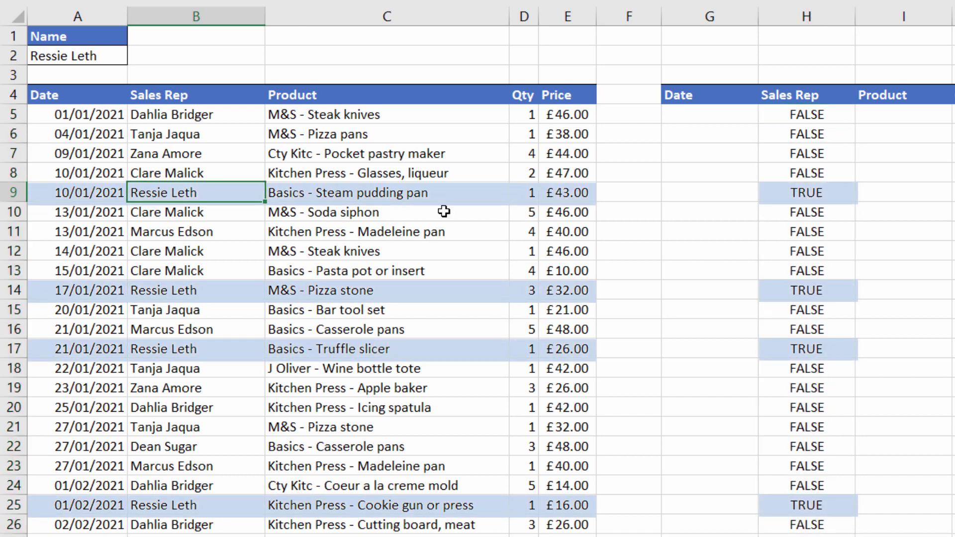
{"action": "left_click", "coordinate": [810, 193]}
{"action": "left_click", "coordinate": [809, 289]}
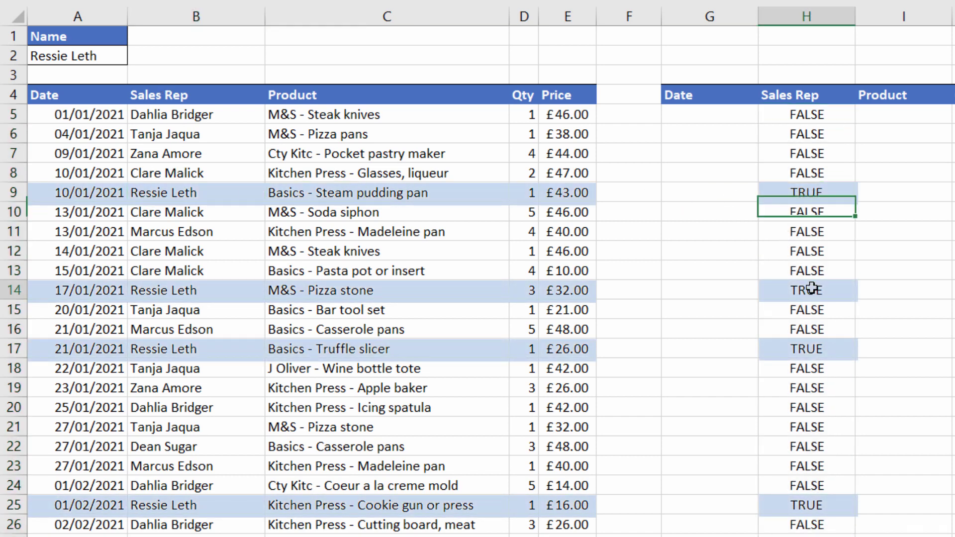
- Copy the H5:H26 formulas left into column G
{"action": "left_click_drag", "start_coordinate": [807, 114], "coordinate": [807, 535]}
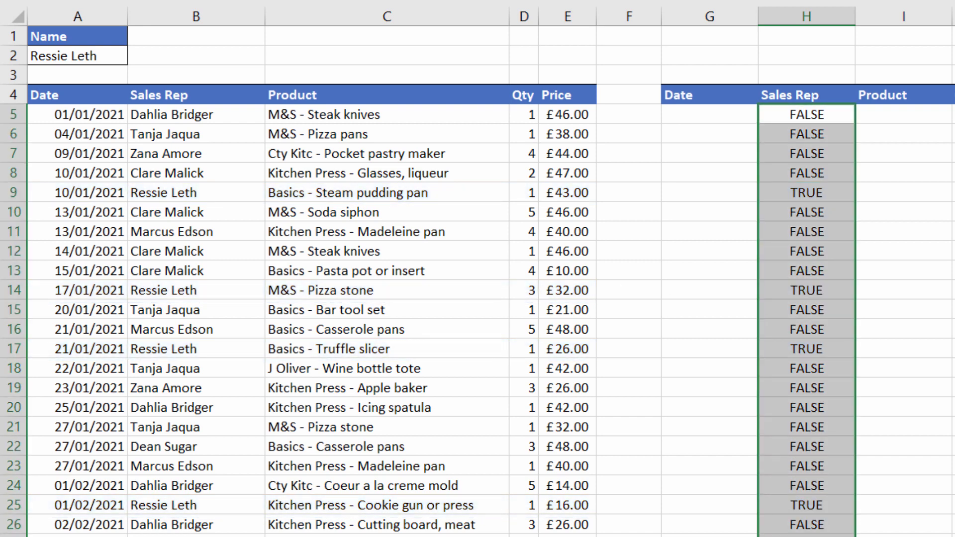
{"action": "left_click_drag", "start_coordinate": [854, 535], "coordinate": [739, 403]}
{"action": "left_click", "coordinate": [742, 195]}
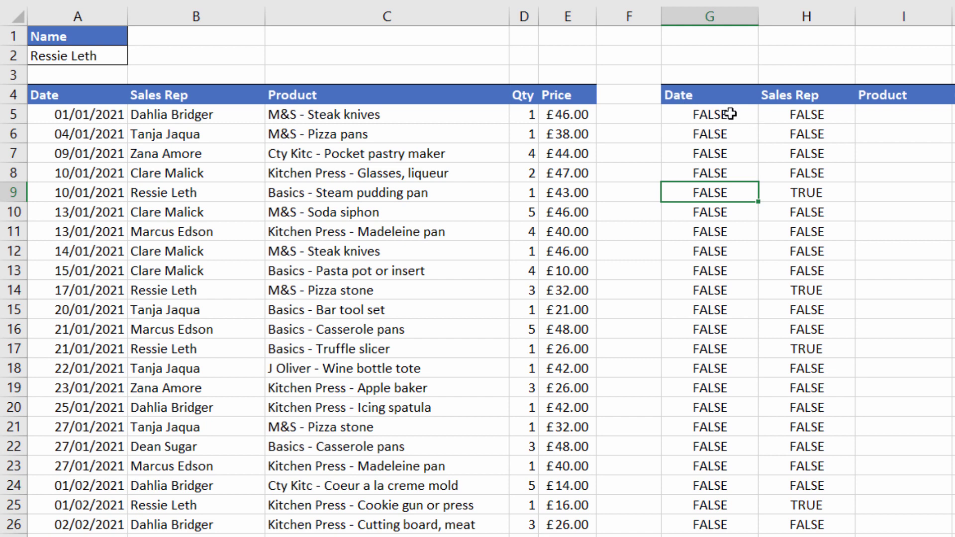
- Inspect G5's copied =A5=$A$2, then examine the B5 reference in H5's formula
{"action": "double_click", "coordinate": [730, 114]}
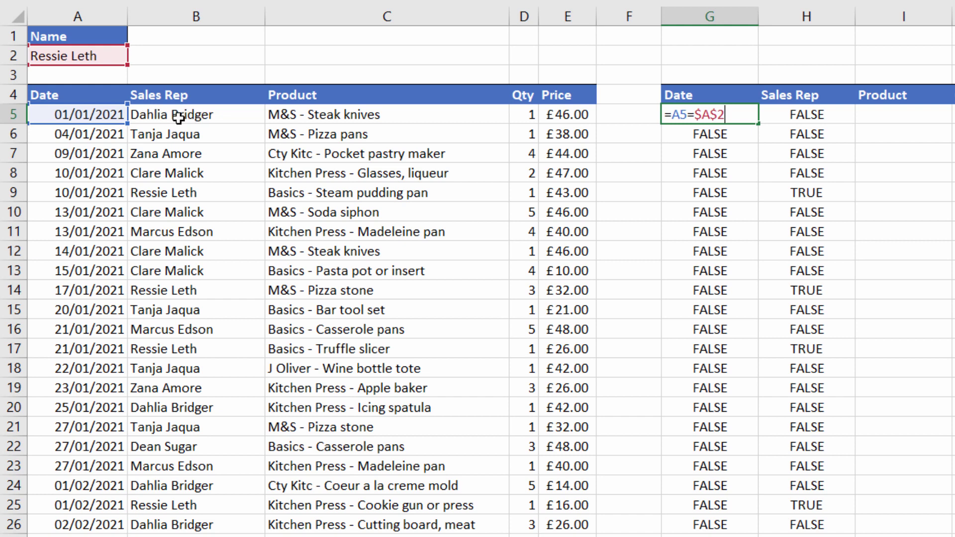
{"action": "key", "text": "Tab"}
{"action": "double_click", "coordinate": [826, 116]}
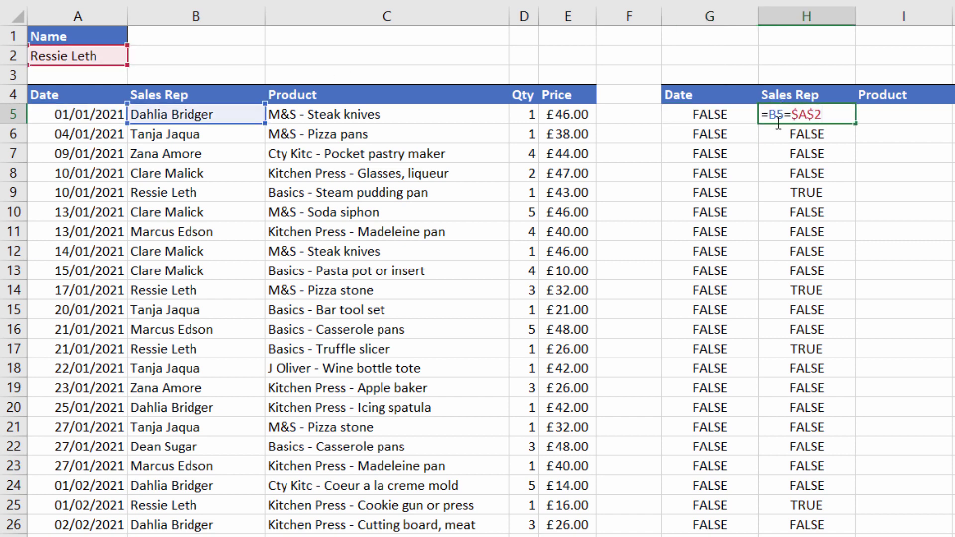
{"action": "left_click_drag", "start_coordinate": [778, 113], "coordinate": [771, 112]}
{"action": "left_click_drag", "start_coordinate": [783, 115], "coordinate": [778, 114]}
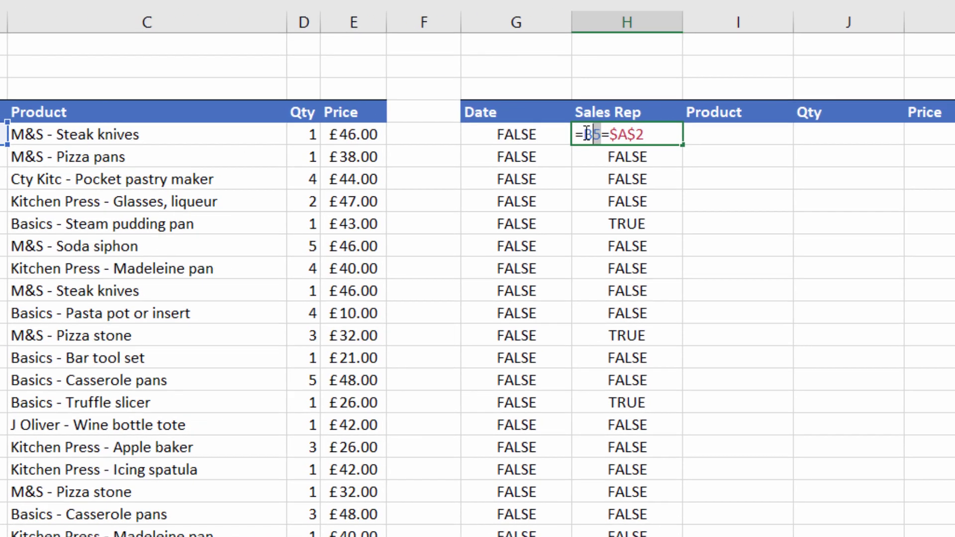
{"action": "left_click", "coordinate": [772, 108]}
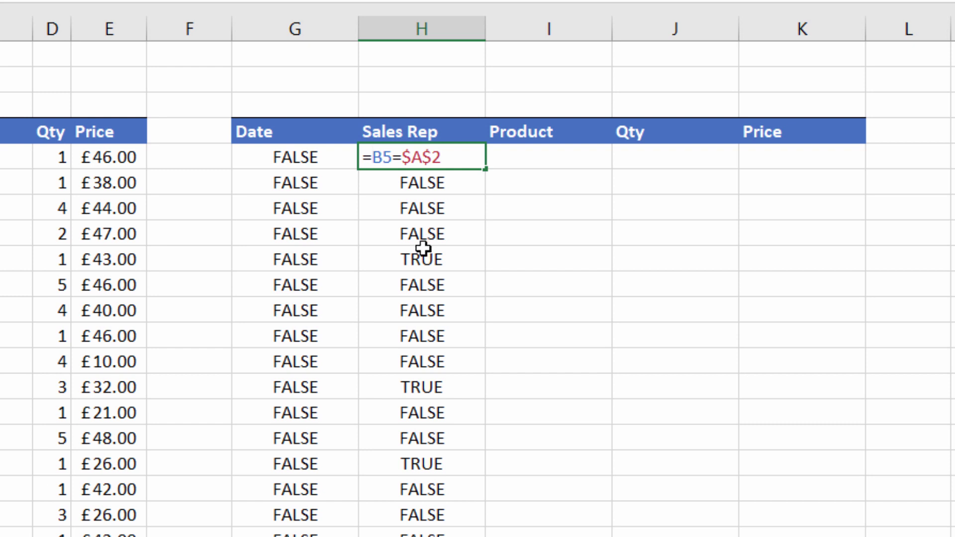
- Change H5's B5 reference to $B5 so the formula reads =$B5=$A$2
{"action": "key", "text": "F4"}
{"action": "key", "text": "F4"}
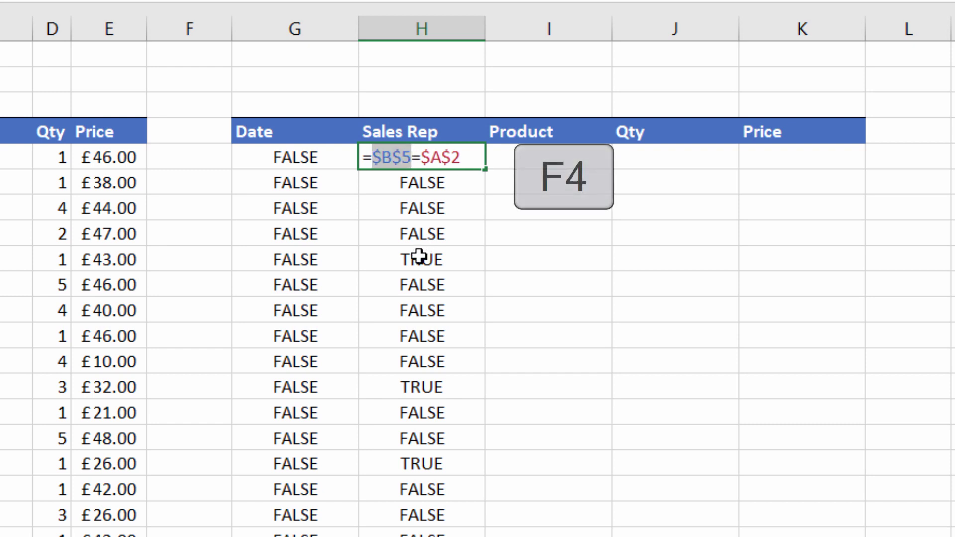
{"action": "key", "text": "F4"}
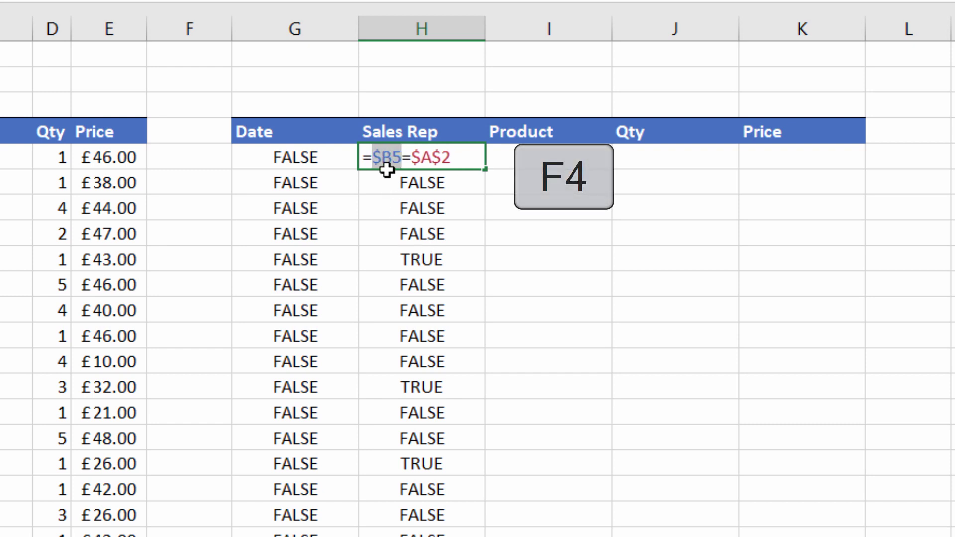
{"action": "left_click", "coordinate": [381, 162]}
{"action": "left_click_drag", "start_coordinate": [372, 157], "coordinate": [393, 156]}
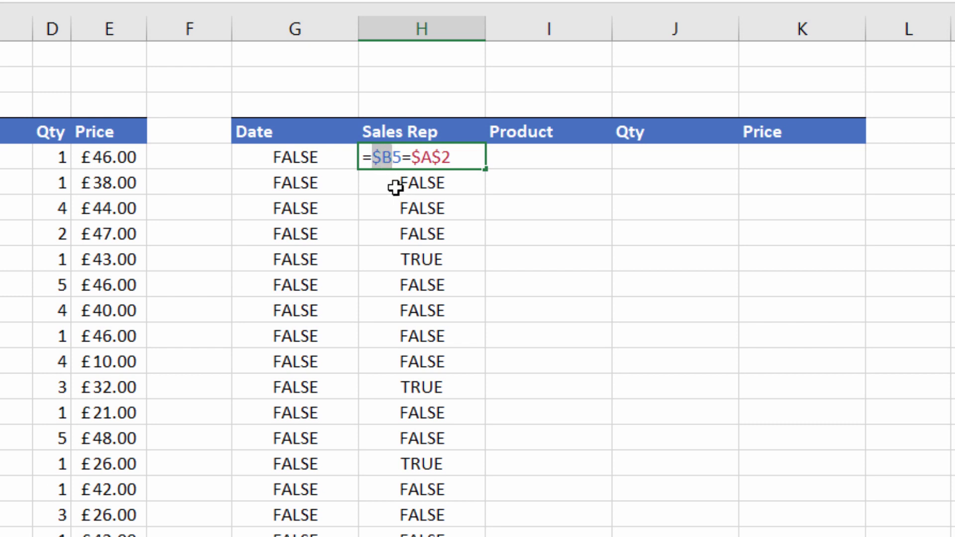
{"action": "left_click", "coordinate": [383, 157]}
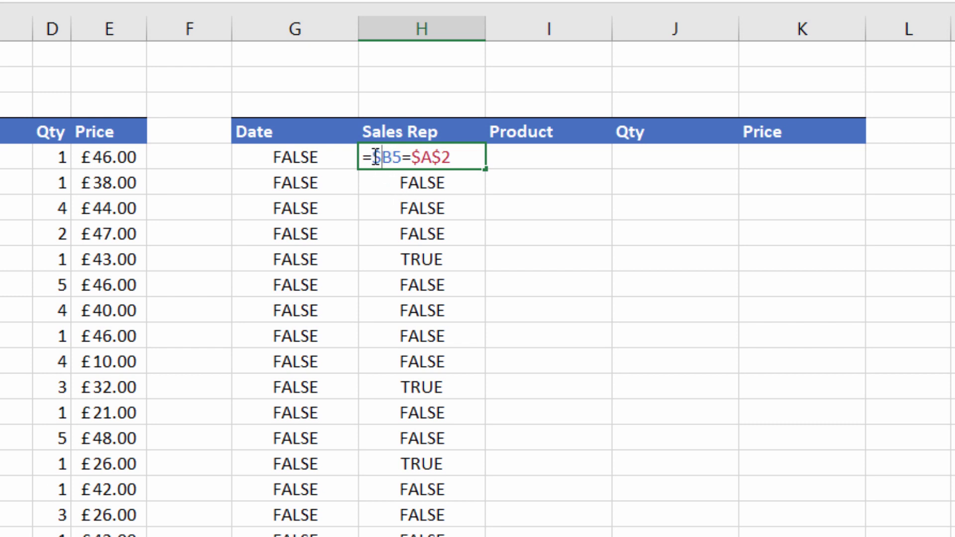
{"action": "left_click_drag", "start_coordinate": [381, 158], "coordinate": [372, 157]}
{"action": "left_click", "coordinate": [384, 159]}
- Copy the =$B5=$A$2 test down to H30 and left into column G
{"action": "key", "text": "Return"}
{"action": "left_click", "coordinate": [458, 160]}
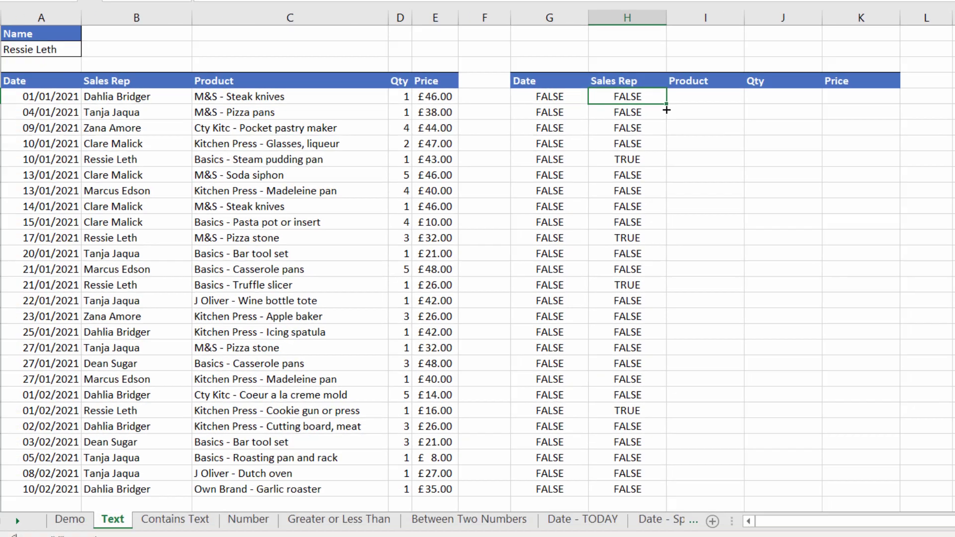
{"action": "left_click_drag", "start_coordinate": [485, 169], "coordinate": [675, 482]}
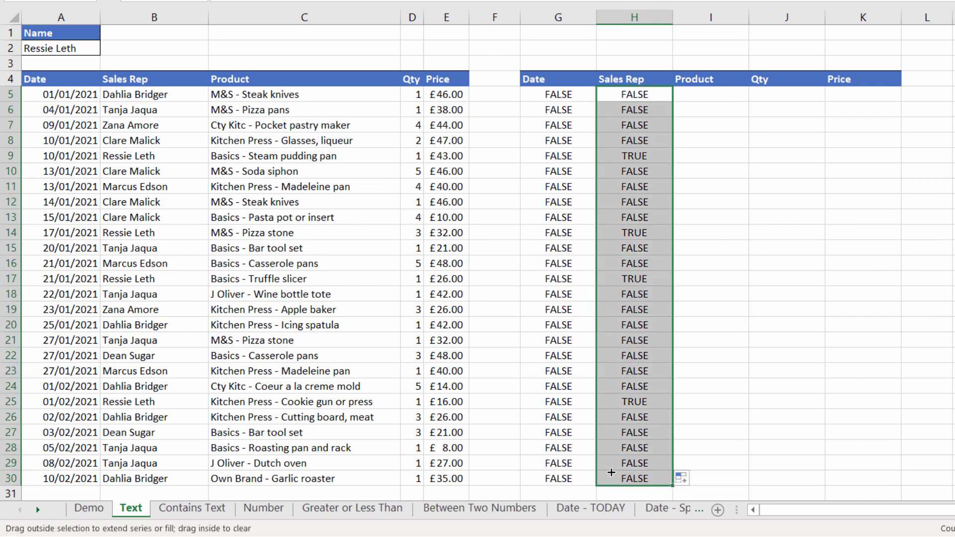
{"action": "left_click_drag", "start_coordinate": [559, 481], "coordinate": [550, 481]}
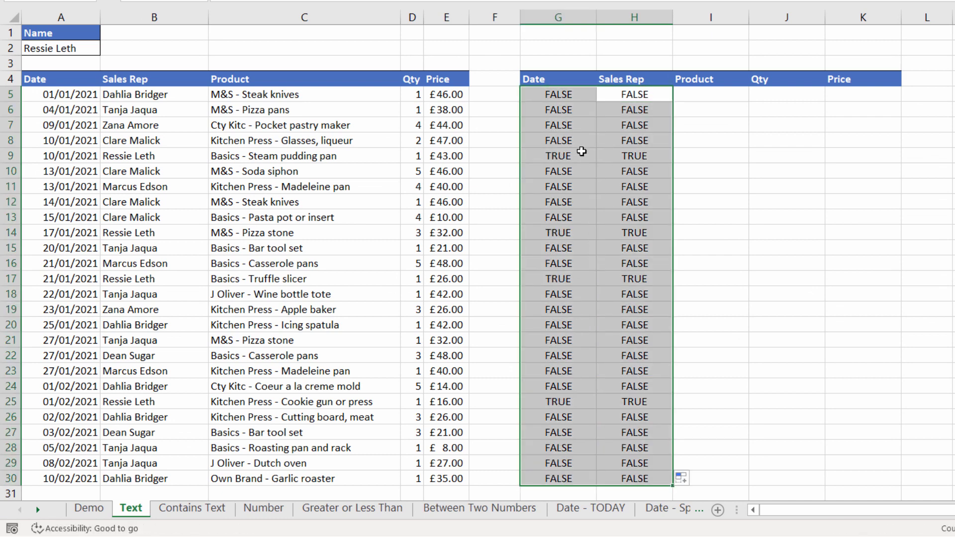
{"action": "left_click", "coordinate": [558, 155]}
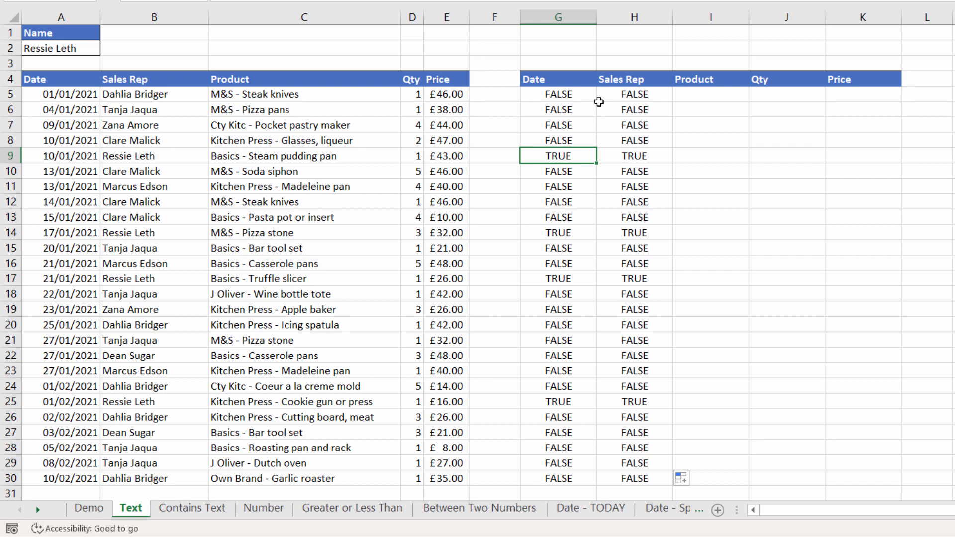
- Extend the test across to column K, showing rows 9, 14 and 17 all TRUE
{"action": "left_click_drag", "start_coordinate": [584, 95], "coordinate": [881, 450]}
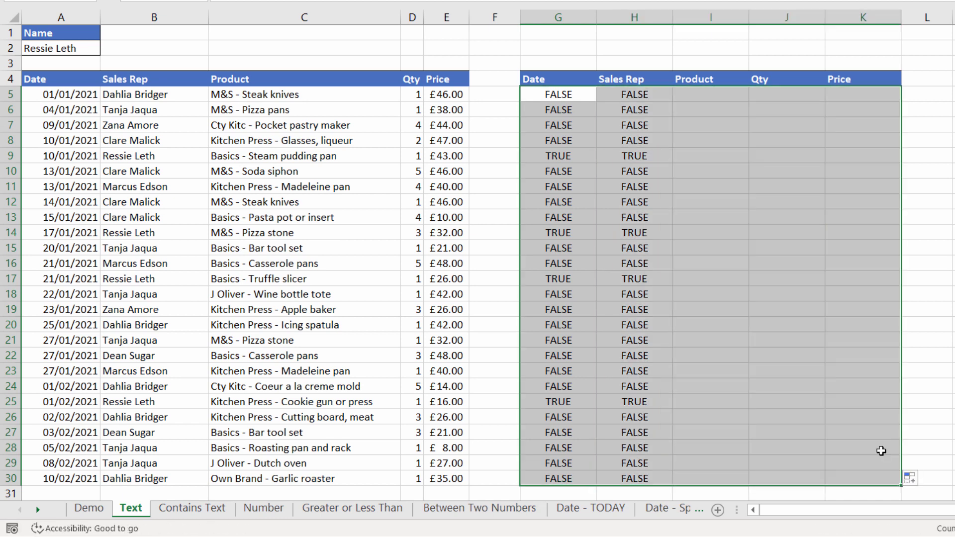
{"action": "left_click_drag", "start_coordinate": [549, 156], "coordinate": [865, 156]}
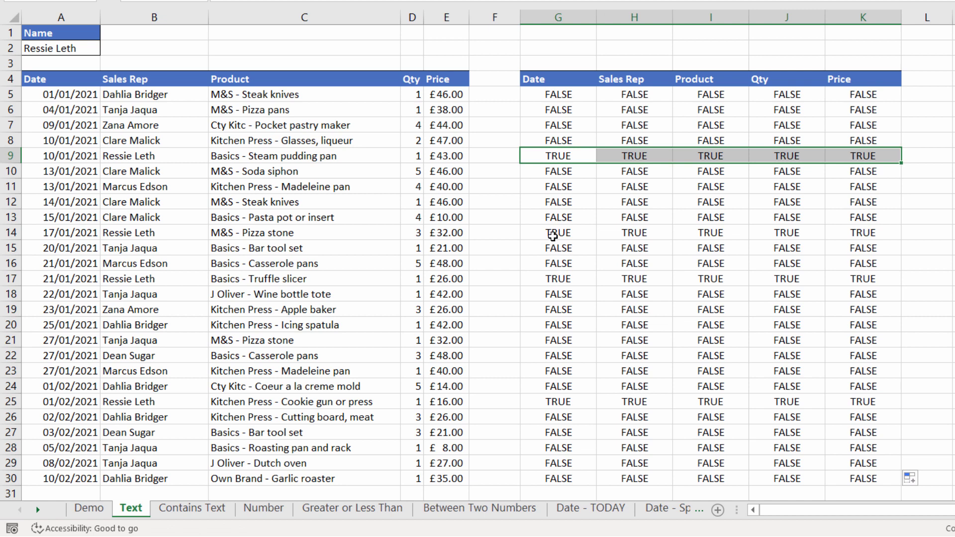
{"action": "left_click_drag", "start_coordinate": [552, 236], "coordinate": [854, 232]}
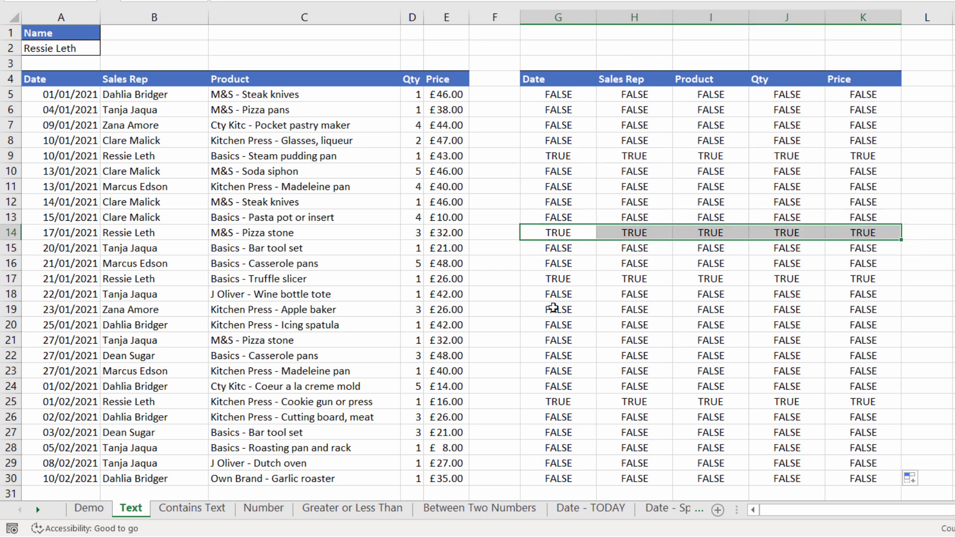
{"action": "left_click_drag", "start_coordinate": [555, 278], "coordinate": [868, 277]}
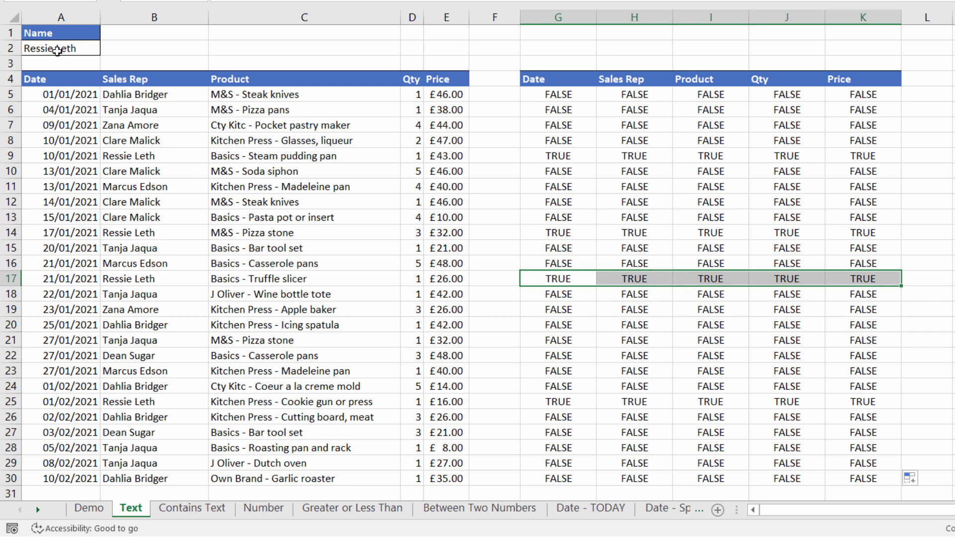
- Copy the formula text =$B5=$A$2 from G5 to the clipboard
{"action": "double_click", "coordinate": [565, 94]}
{"action": "left_click_drag", "start_coordinate": [591, 95], "coordinate": [500, 91]}
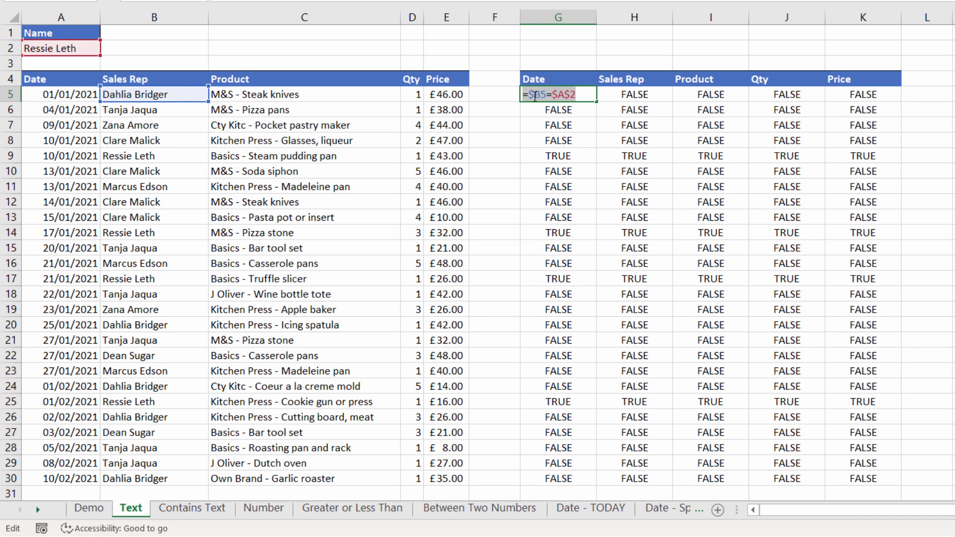
{"action": "key", "text": "ctrl+c"}
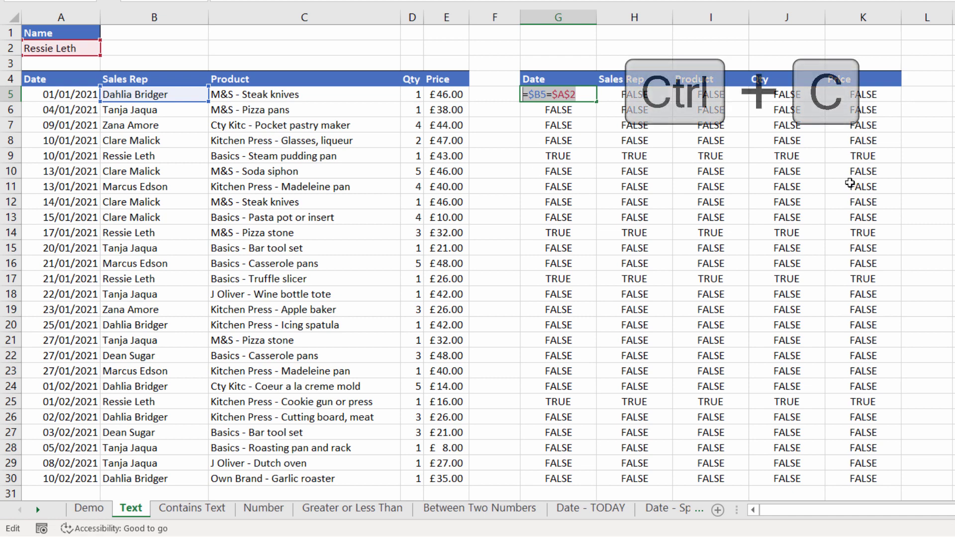
{"action": "key", "text": "Escape"}
{"action": "left_click", "coordinate": [57, 94]}
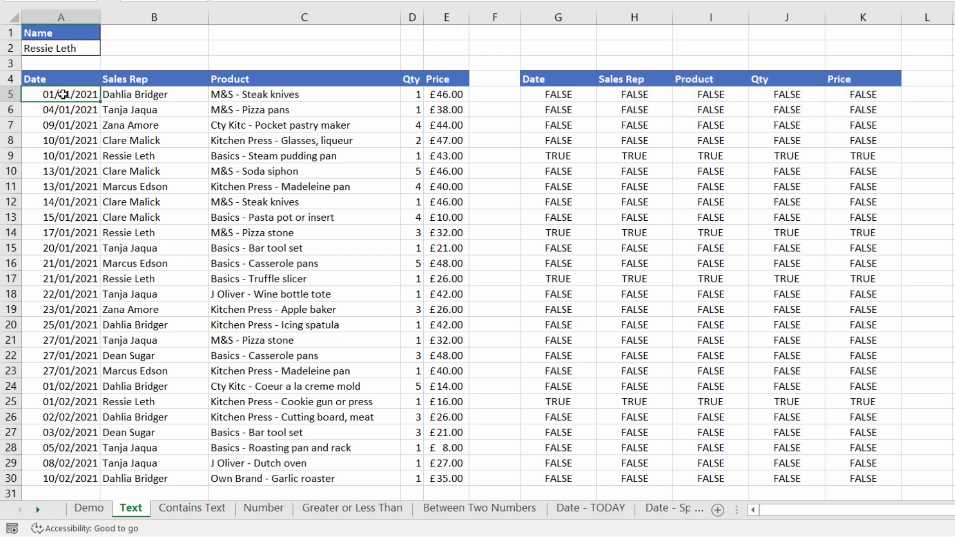
- Select the data rows A5:E30, extending from A5:E5 down to the last row
{"action": "left_click_drag", "start_coordinate": [62, 95], "coordinate": [447, 481]}
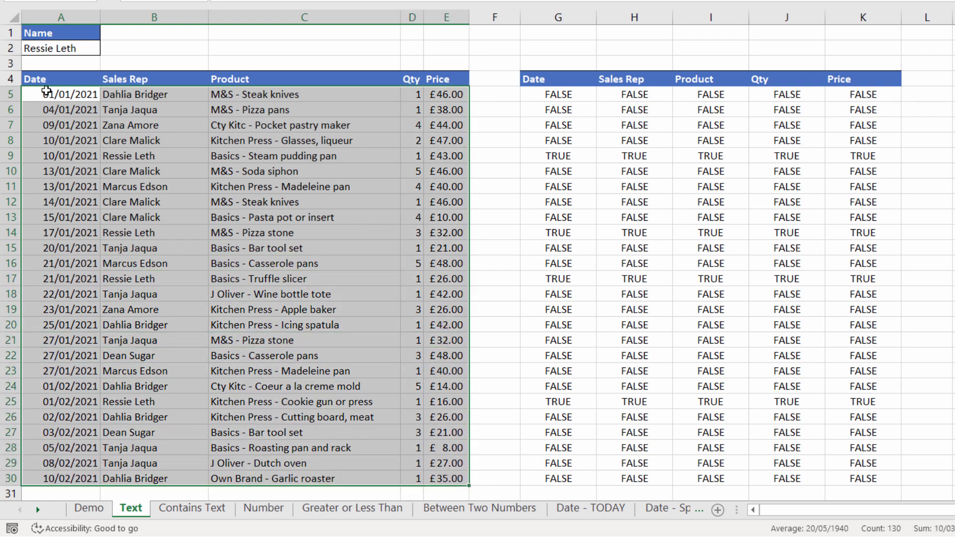
{"action": "left_click_drag", "start_coordinate": [46, 91], "coordinate": [428, 90]}
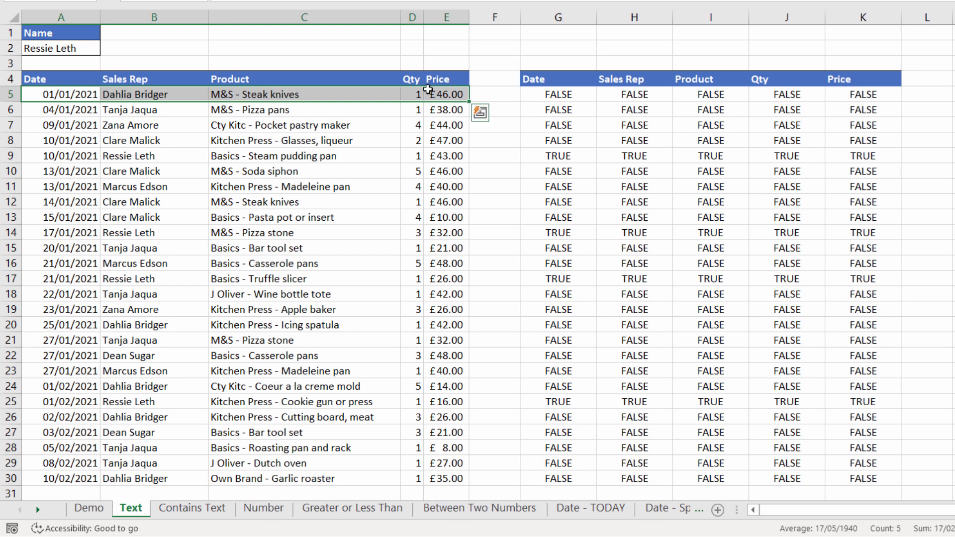
{"action": "key", "text": "ctrl+shift+Down"}
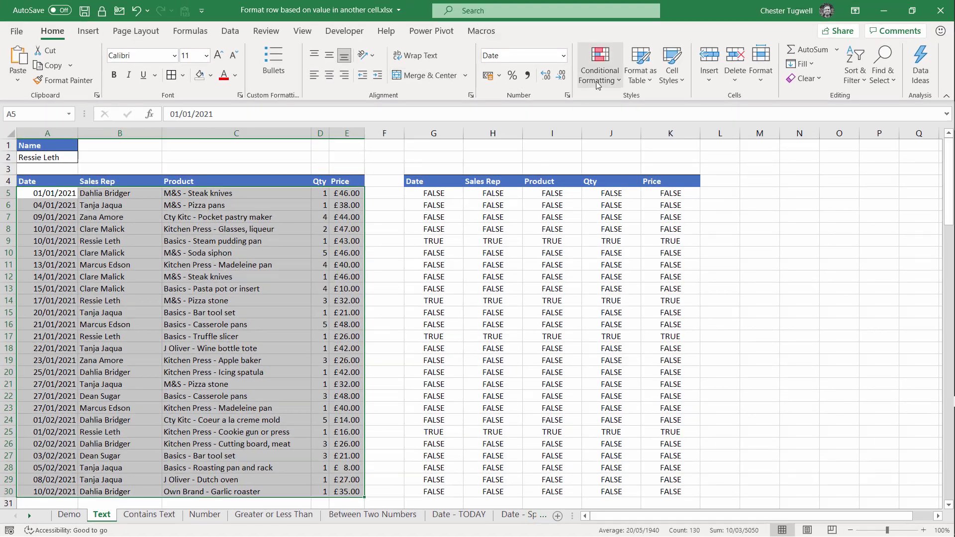
- Add a conditional formatting rule =$B5=$A$2 with a light lavender fill to the table
{"action": "left_click", "coordinate": [601, 79]}
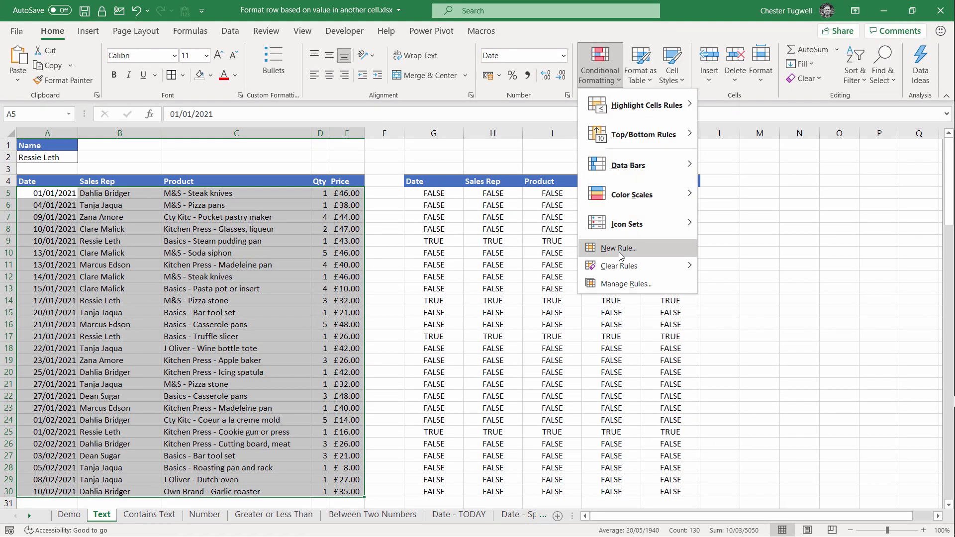
{"action": "left_click", "coordinate": [618, 248]}
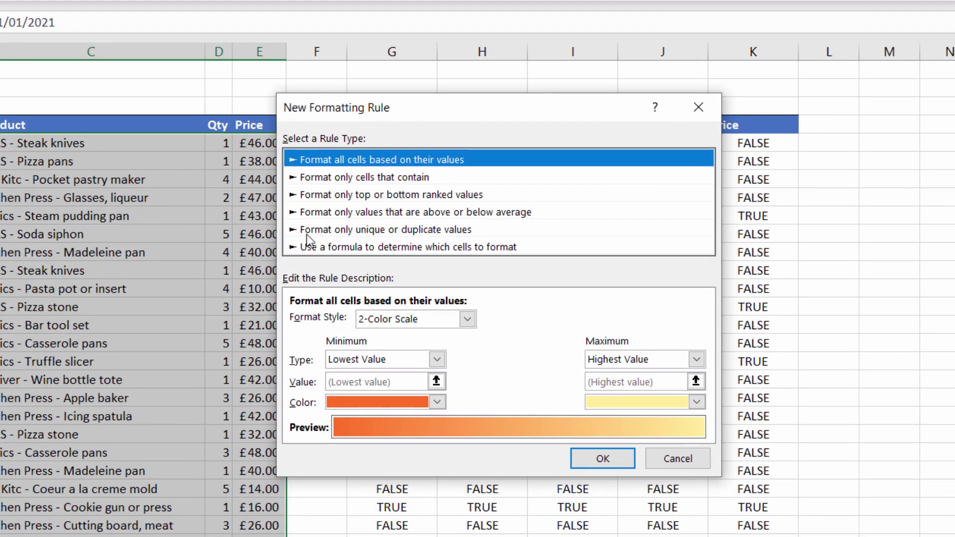
{"action": "left_click", "coordinate": [308, 248]}
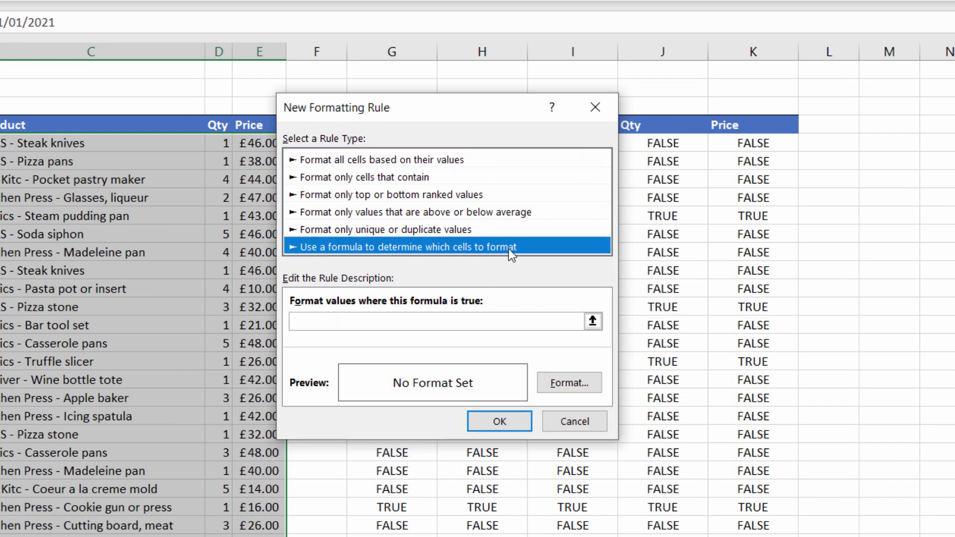
{"action": "left_click", "coordinate": [332, 322]}
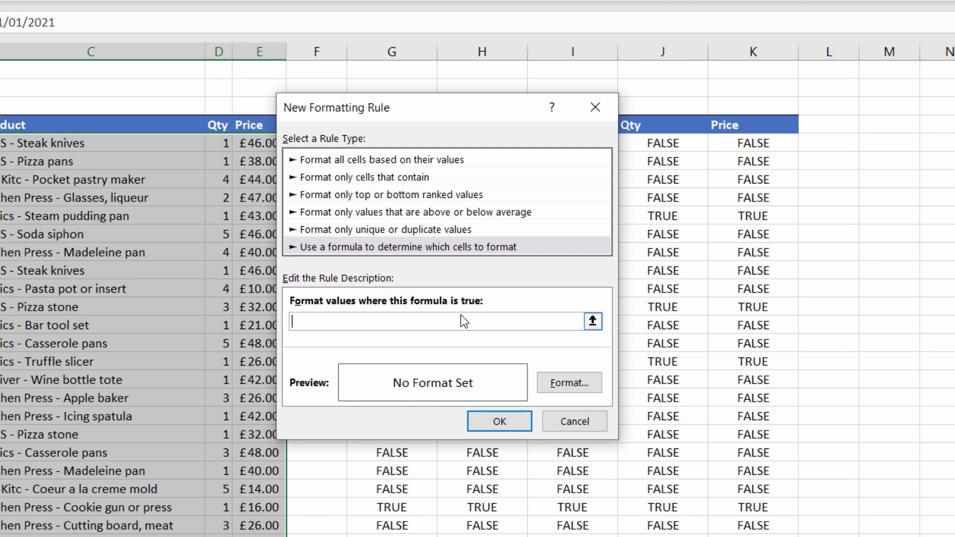
{"action": "key", "text": "ctrl+v"}
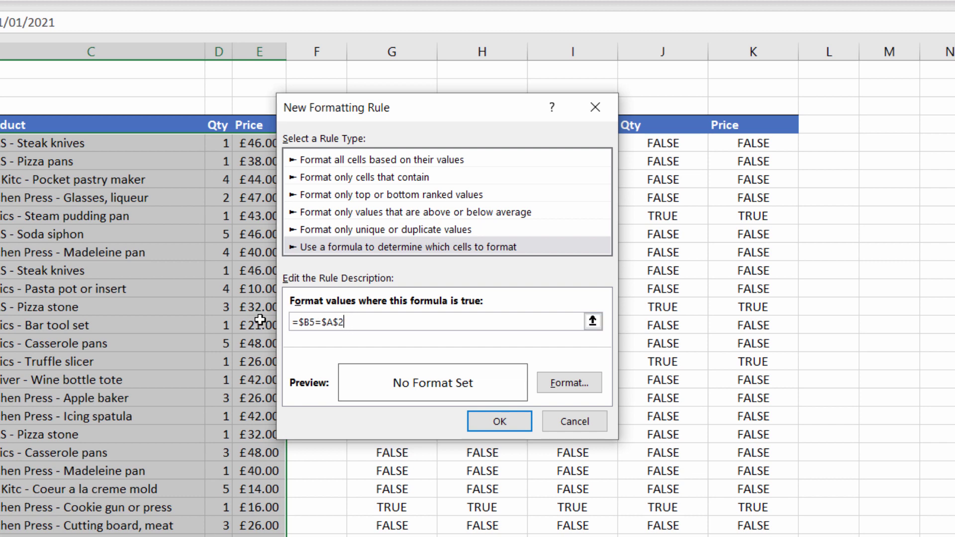
{"action": "left_click", "coordinate": [554, 387]}
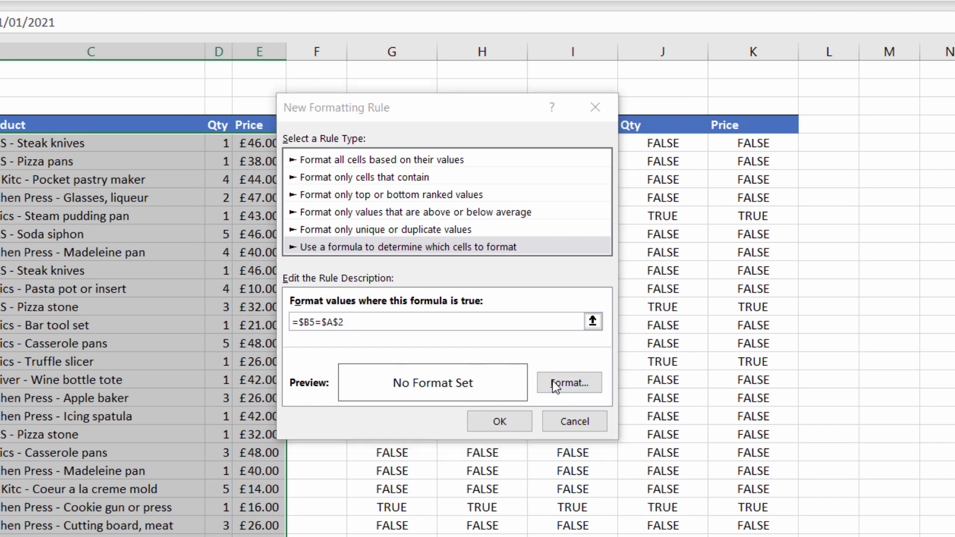
{"action": "left_click", "coordinate": [352, 136]}
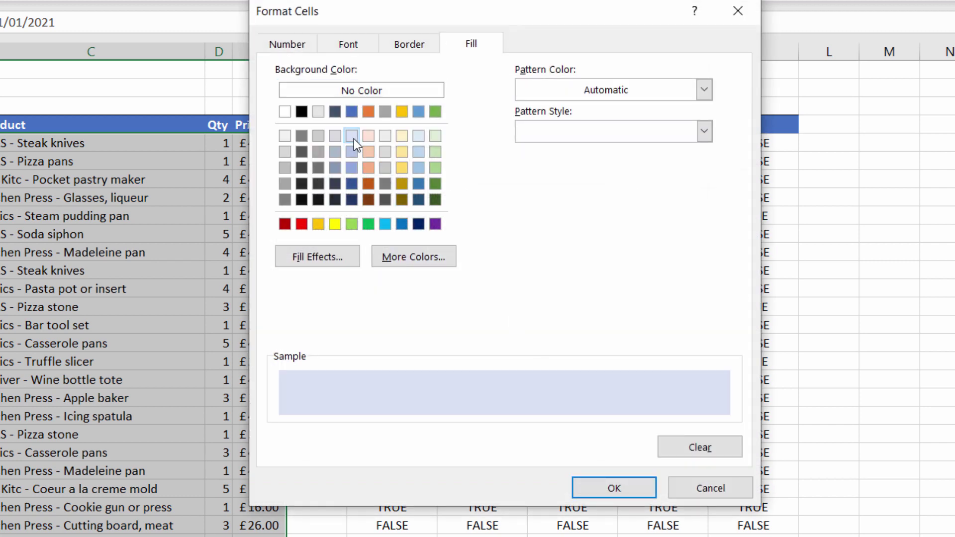
{"action": "left_click", "coordinate": [593, 485]}
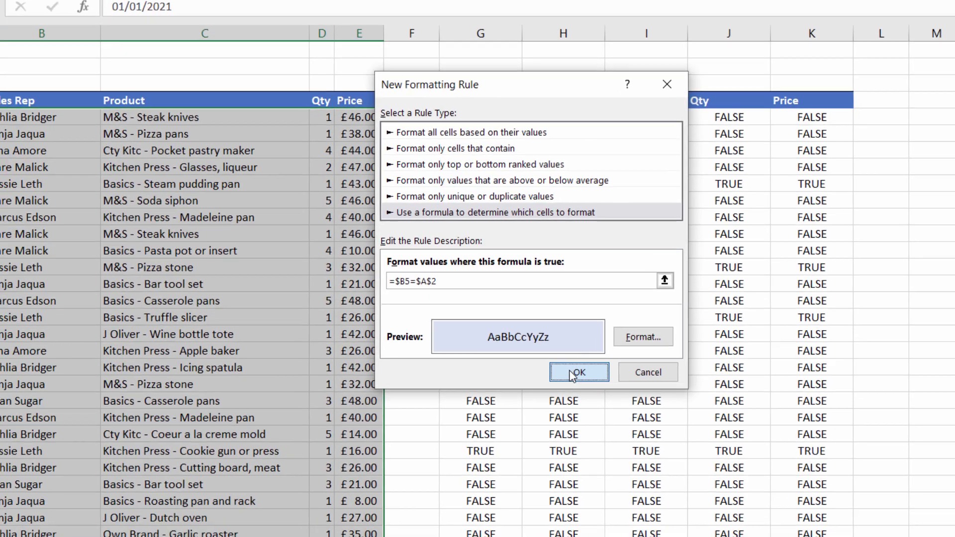
{"action": "left_click", "coordinate": [577, 373]}
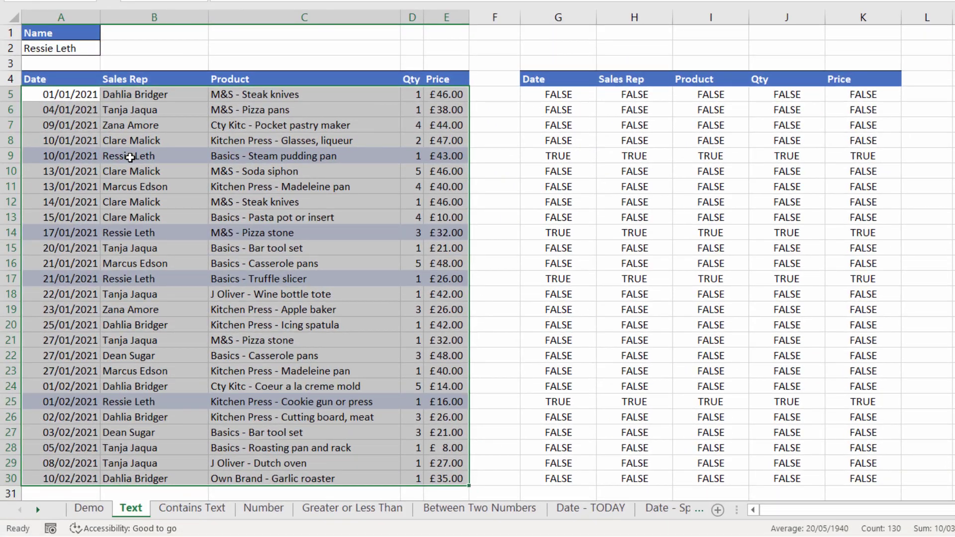
- Check that row 9 is shaded and shows TRUE results across its formula cells
{"action": "left_click", "coordinate": [475, 184]}
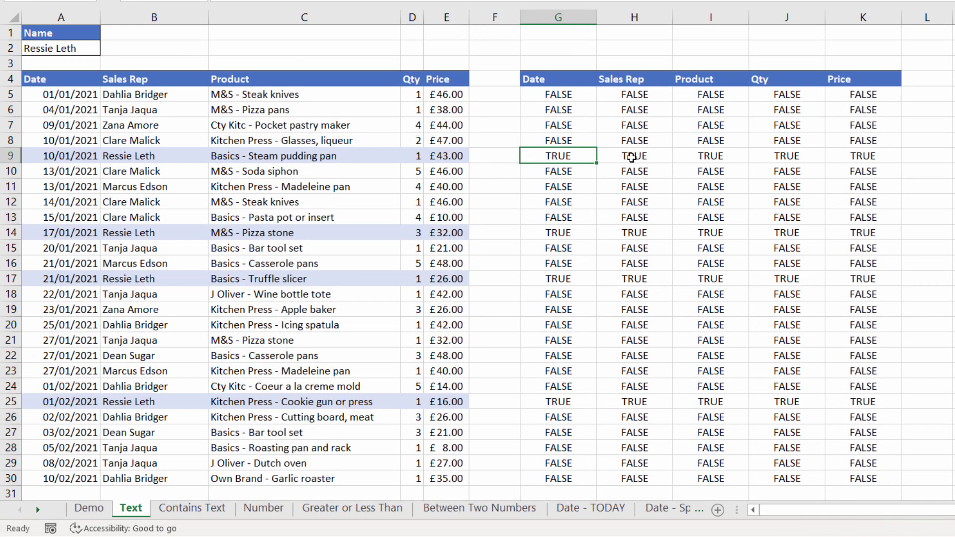
{"action": "left_click_drag", "start_coordinate": [631, 157], "coordinate": [833, 160]}
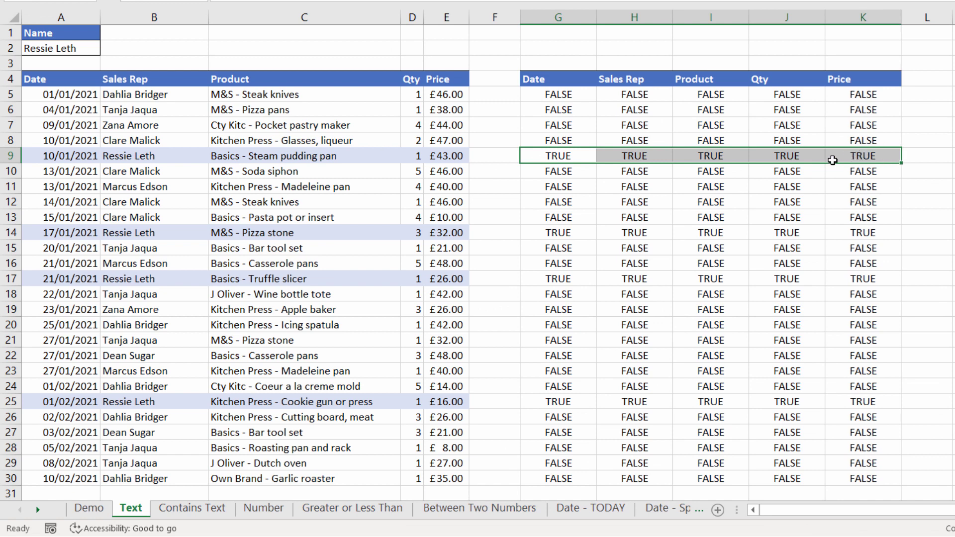
{"action": "left_click", "coordinate": [86, 153]}
{"action": "left_click_drag", "start_coordinate": [86, 152], "coordinate": [437, 156]}
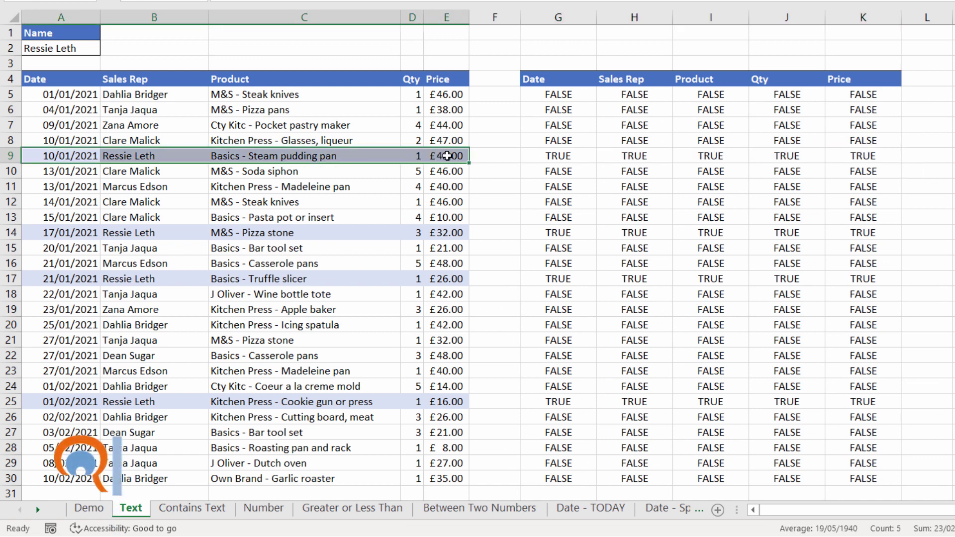
- Replace the rep name in A2 with a different sales rep so her rows highlight
{"action": "left_click", "coordinate": [80, 49]}
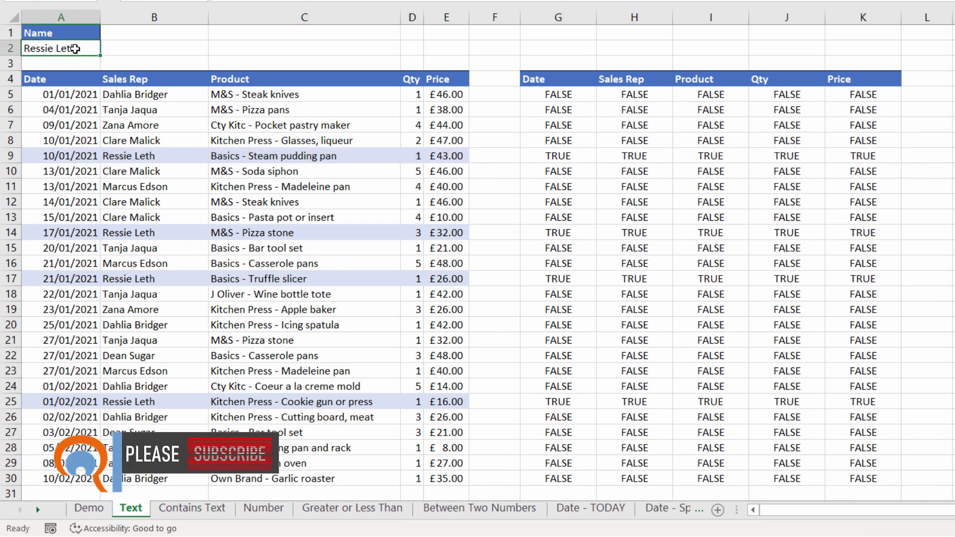
{"action": "double_click", "coordinate": [81, 49]}
{"action": "left_click_drag", "start_coordinate": [80, 48], "coordinate": [23, 49]}
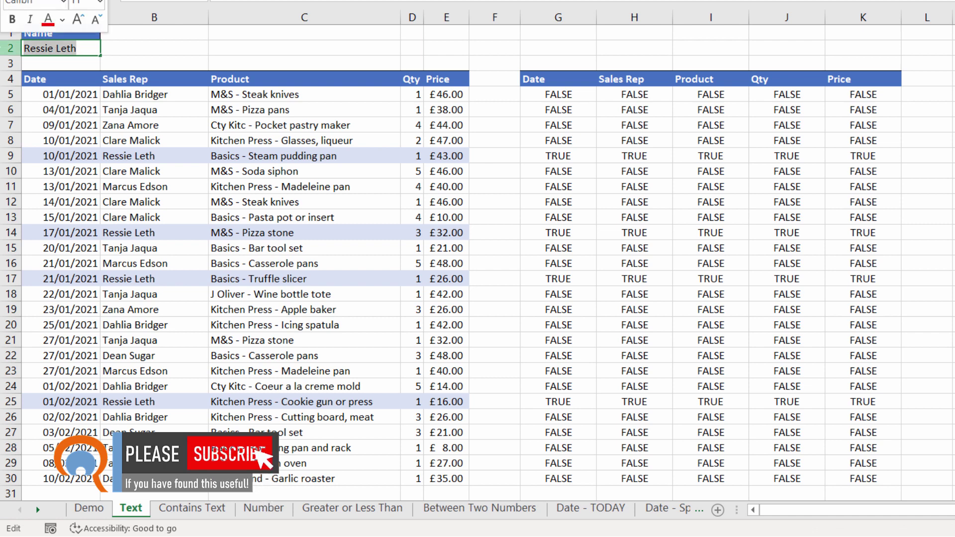
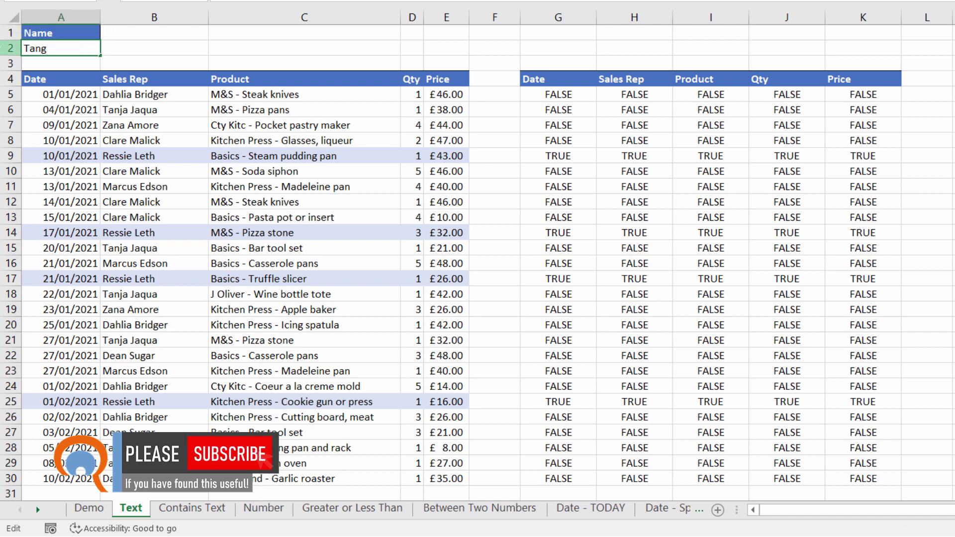
{"action": "key", "text": "Return"}
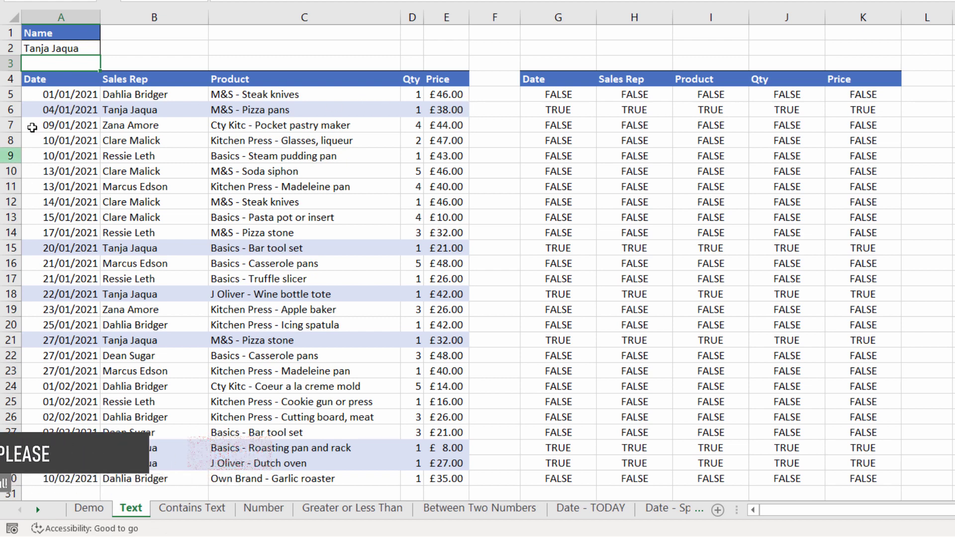
{"action": "left_click", "coordinate": [90, 52]}
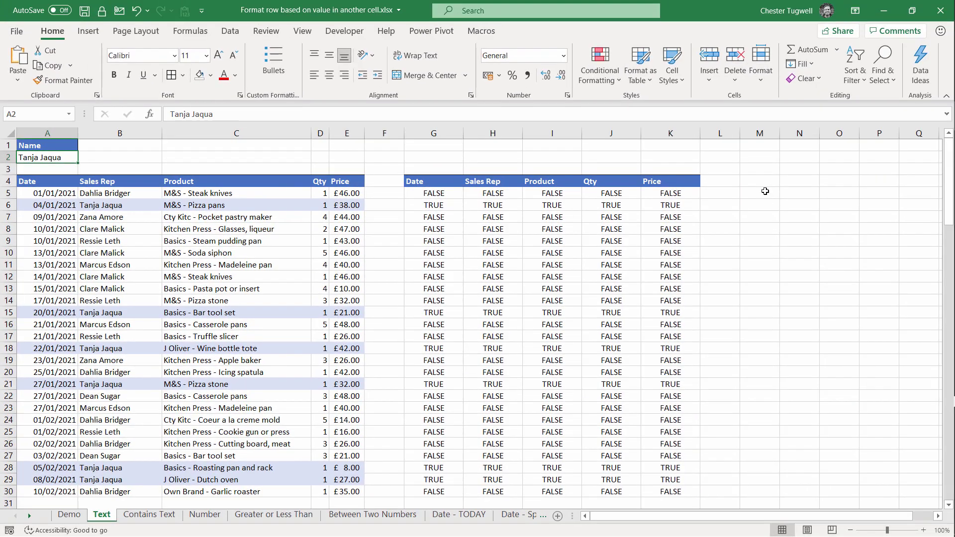
{"action": "left_click", "coordinate": [774, 183]}
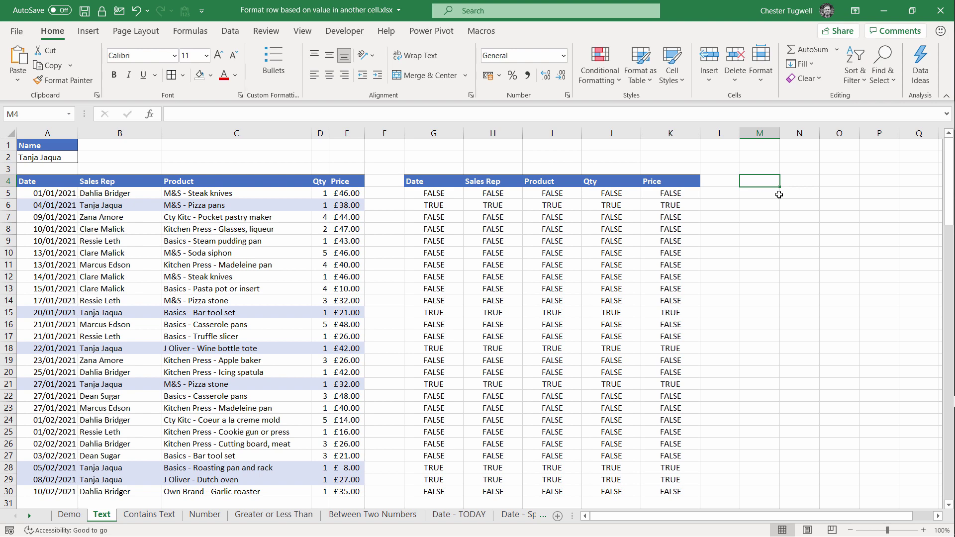
- Enter =UNIQUE(B5:B30) in M4 to list the distinct Sales Rep names
{"action": "type", "text": "="}
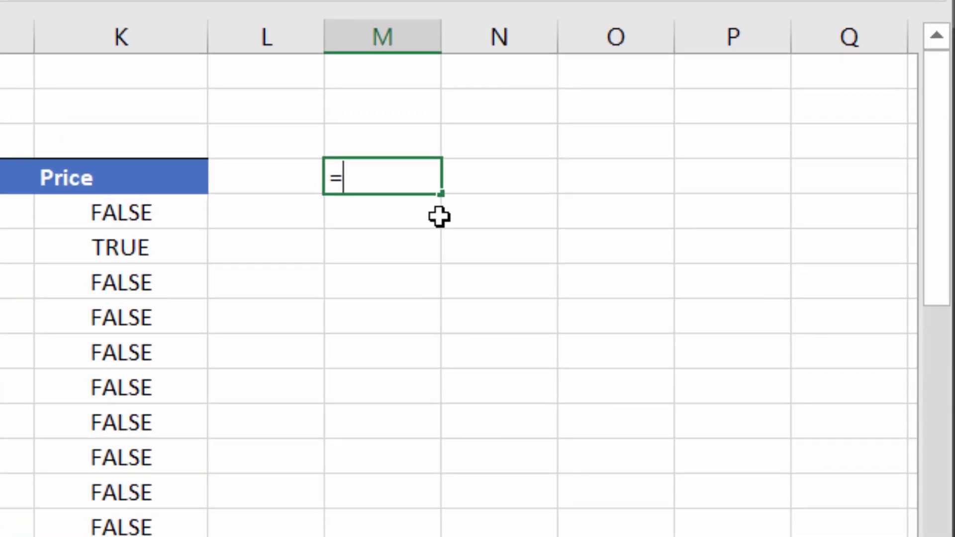
{"action": "type", "text": "u"}
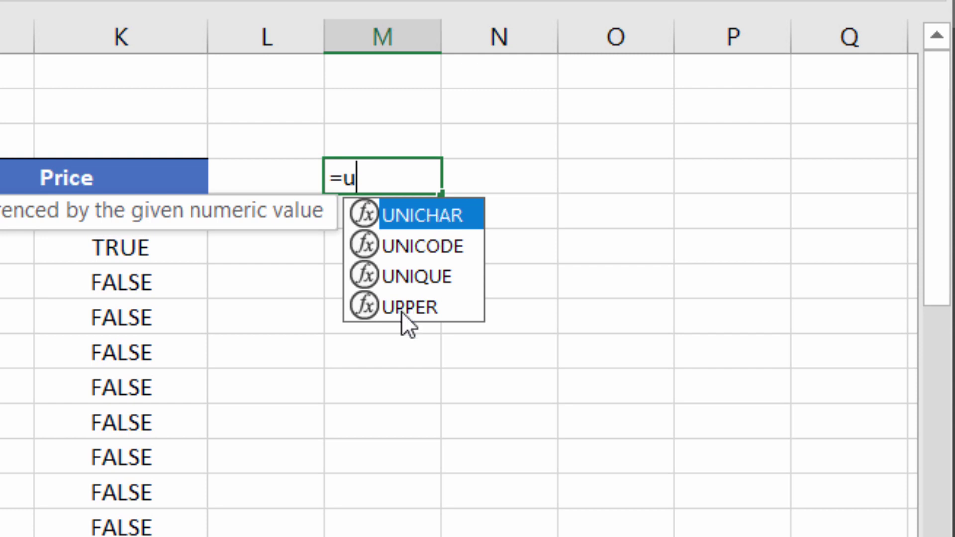
{"action": "double_click", "coordinate": [388, 279]}
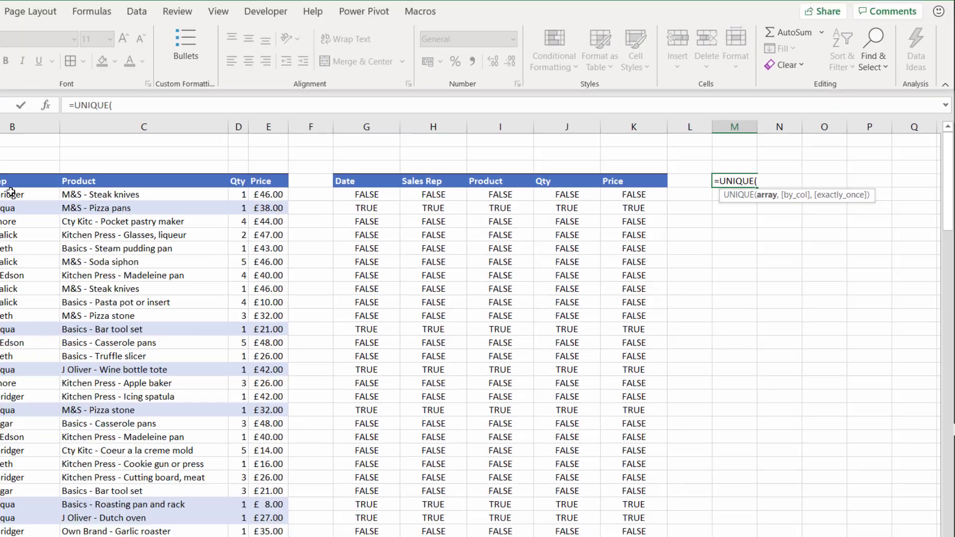
{"action": "left_click_drag", "start_coordinate": [119, 193], "coordinate": [122, 301]}
{"action": "left_click_drag", "start_coordinate": [122, 359], "coordinate": [122, 492]}
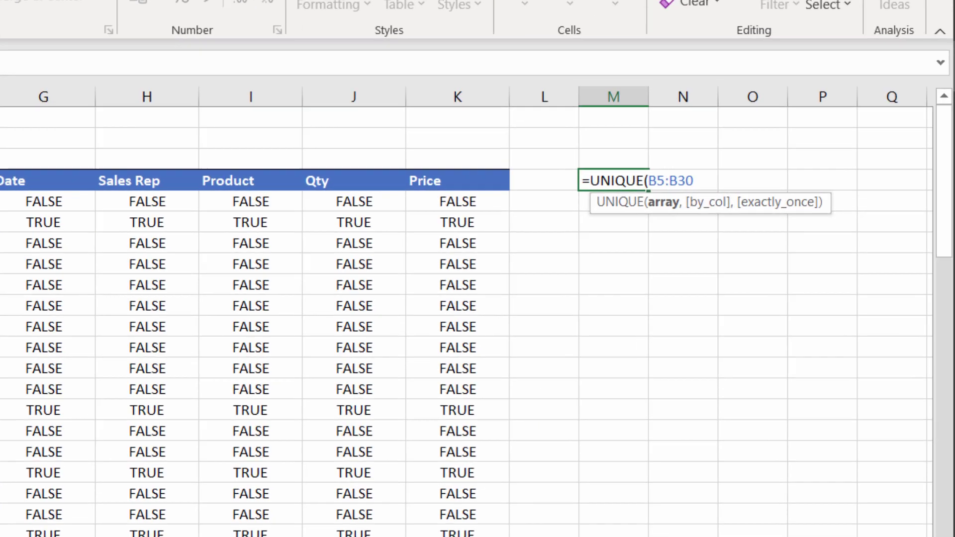
{"action": "type", "text": ")"}
{"action": "key", "text": "Return"}
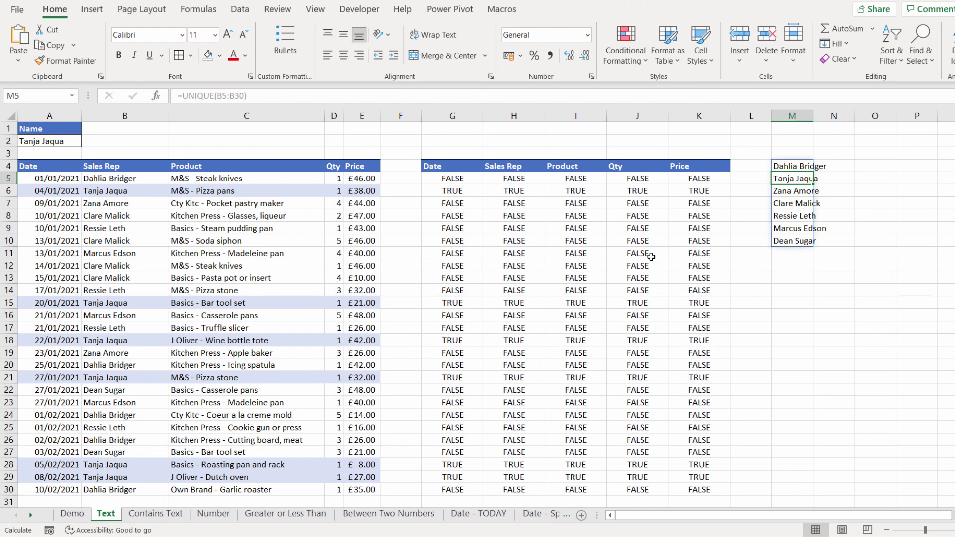
{"action": "left_click", "coordinate": [792, 278]}
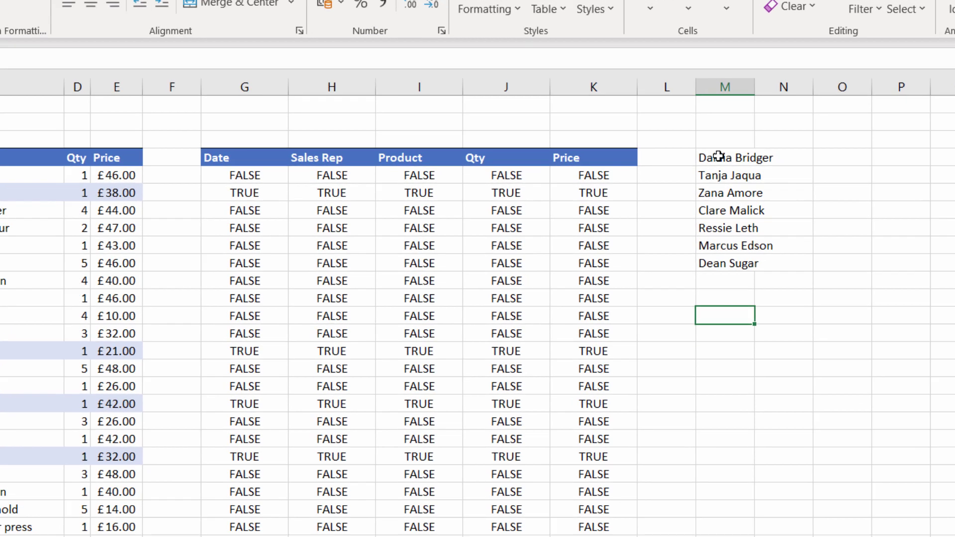
- Wrap the M4 formula as =SORT(UNIQUE(B5:B30)) to sort the names alphabetically
{"action": "left_click", "coordinate": [790, 164]}
{"action": "double_click", "coordinate": [780, 166]}
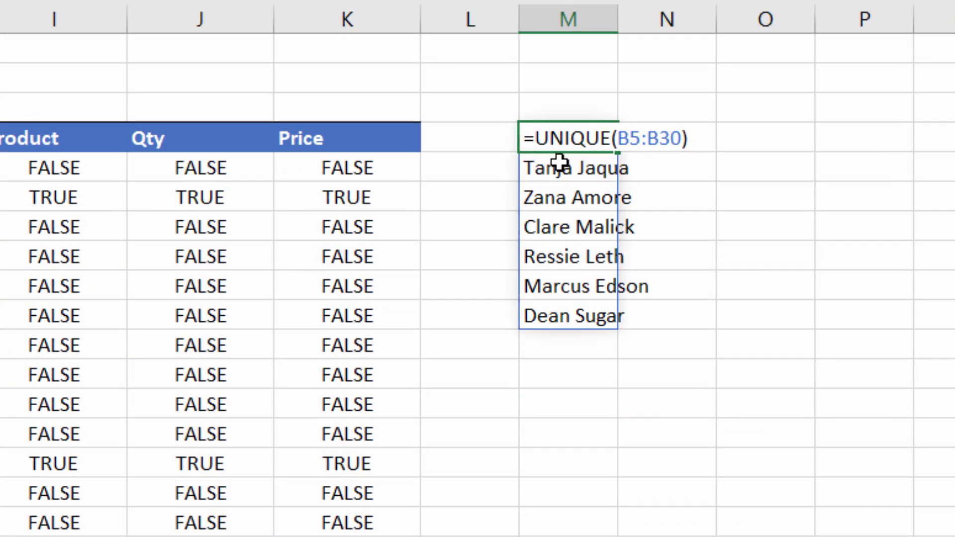
{"action": "type", "text": "sort"}
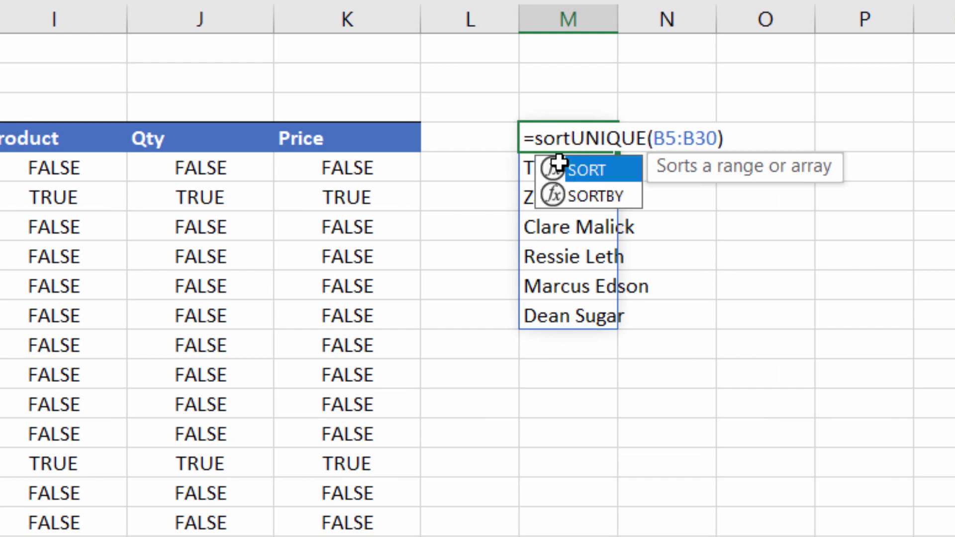
{"action": "type", "text": "("}
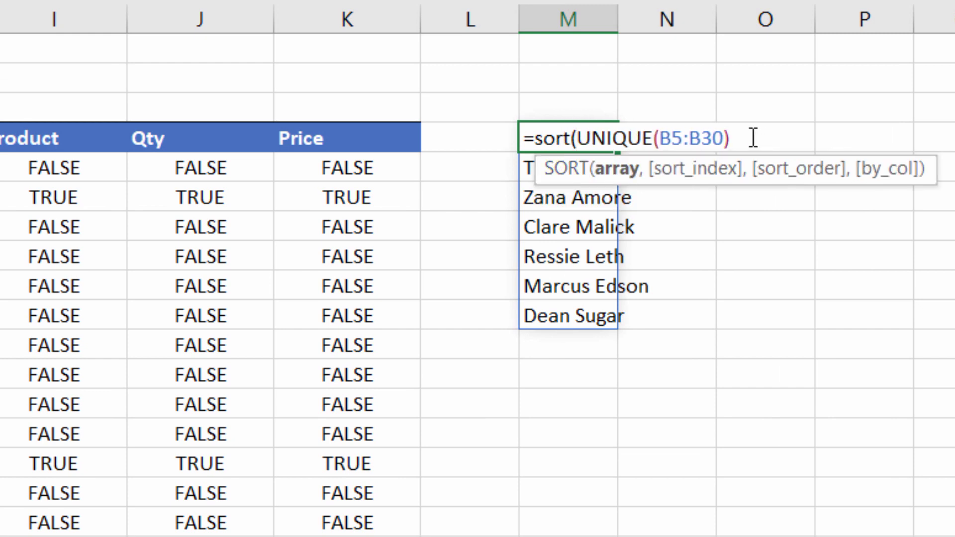
{"action": "left_click", "coordinate": [757, 142]}
{"action": "type", "text": ")"}
{"action": "key", "text": "Return"}
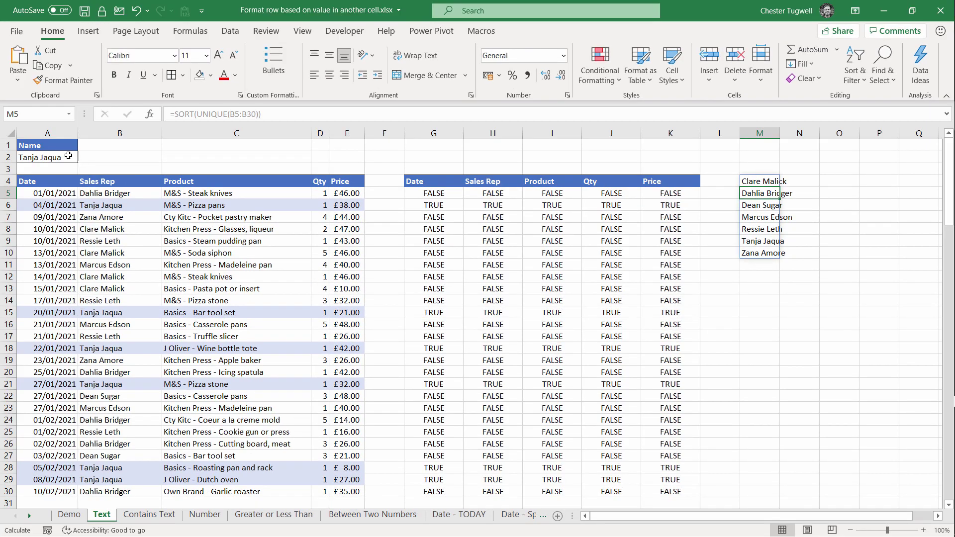
- Add a list data validation to A2 with source =$M$4#
{"action": "left_click", "coordinate": [70, 157]}
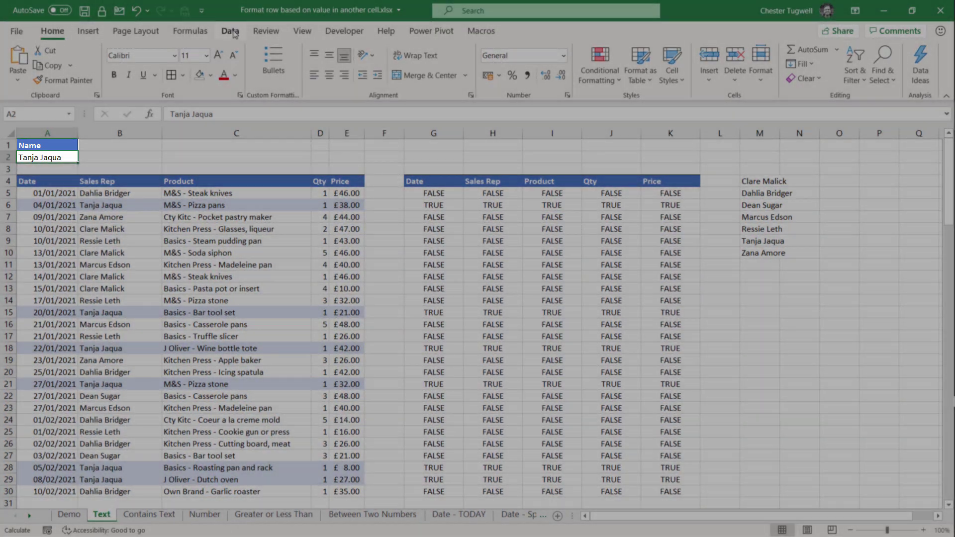
{"action": "left_click", "coordinate": [231, 31]}
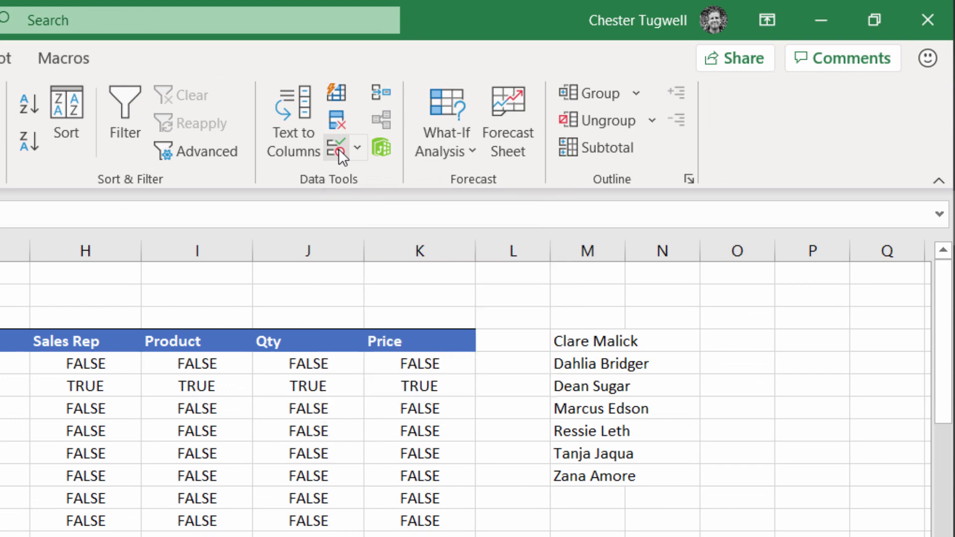
{"action": "left_click", "coordinate": [338, 149]}
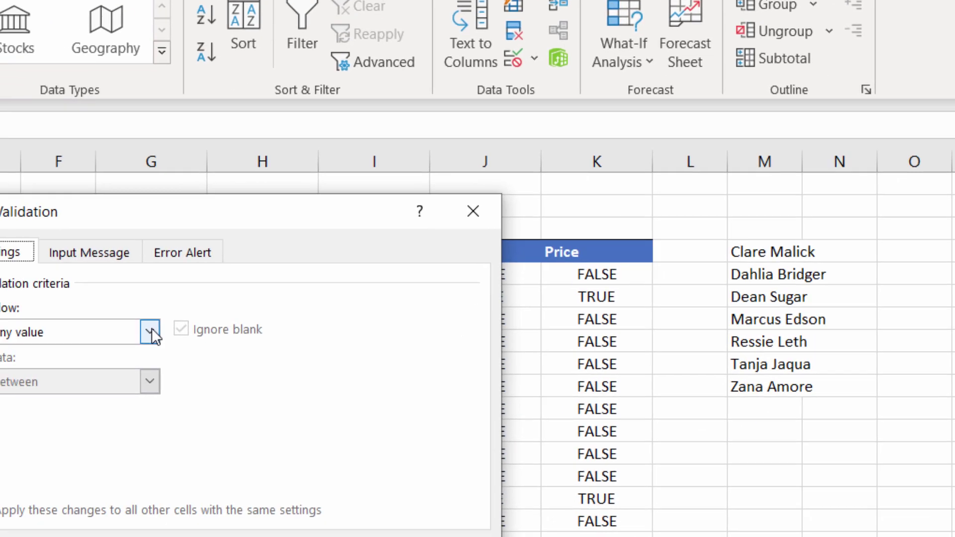
{"action": "left_click", "coordinate": [151, 331]}
{"action": "left_click", "coordinate": [246, 285]}
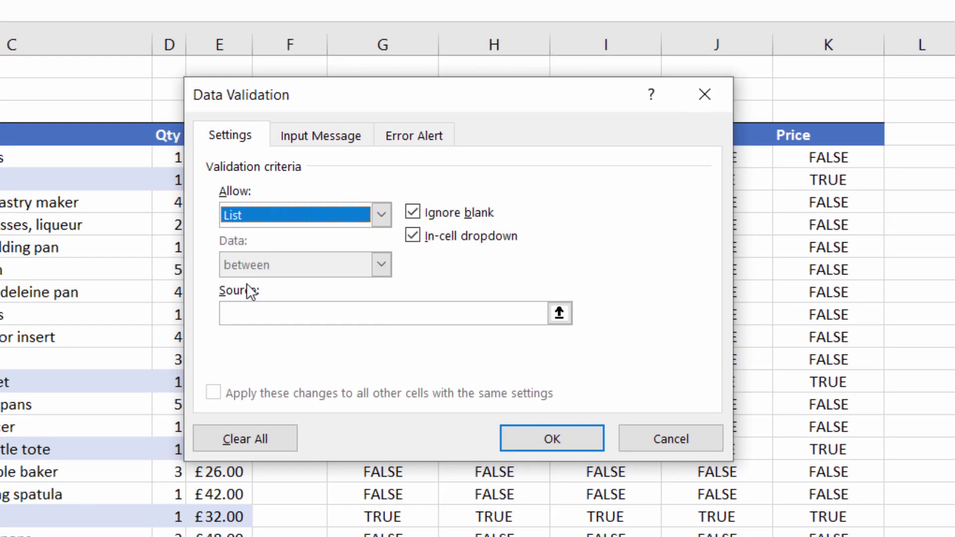
{"action": "left_click", "coordinate": [243, 309]}
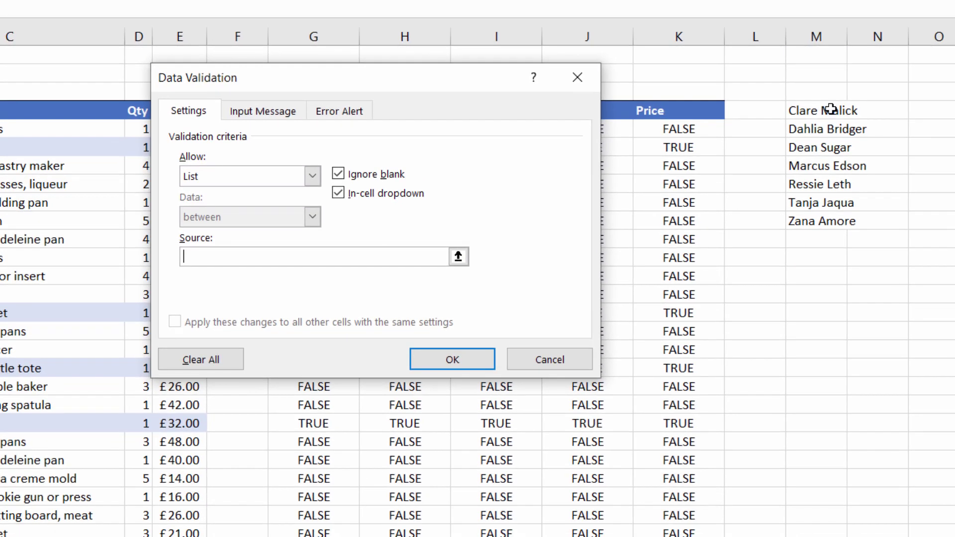
{"action": "left_click", "coordinate": [830, 111]}
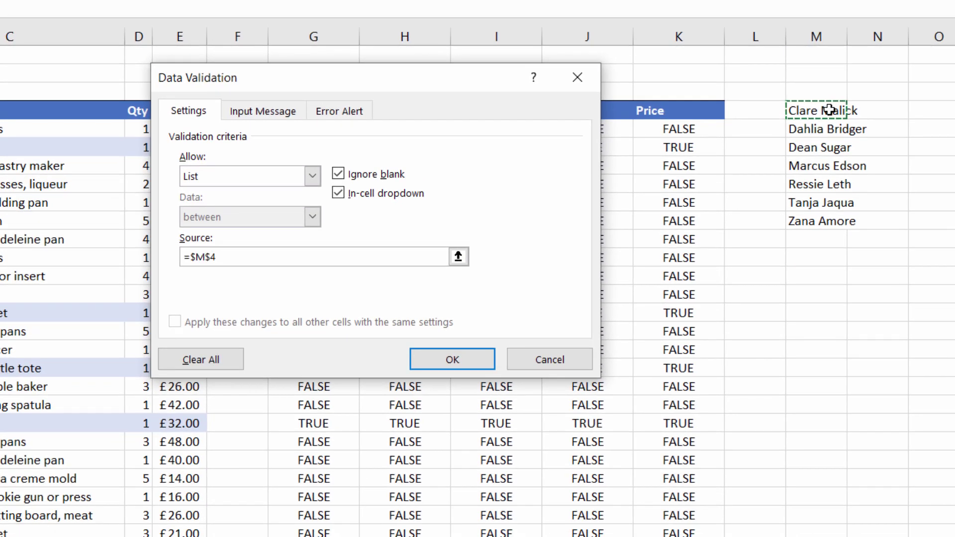
{"action": "type", "text": "#"}
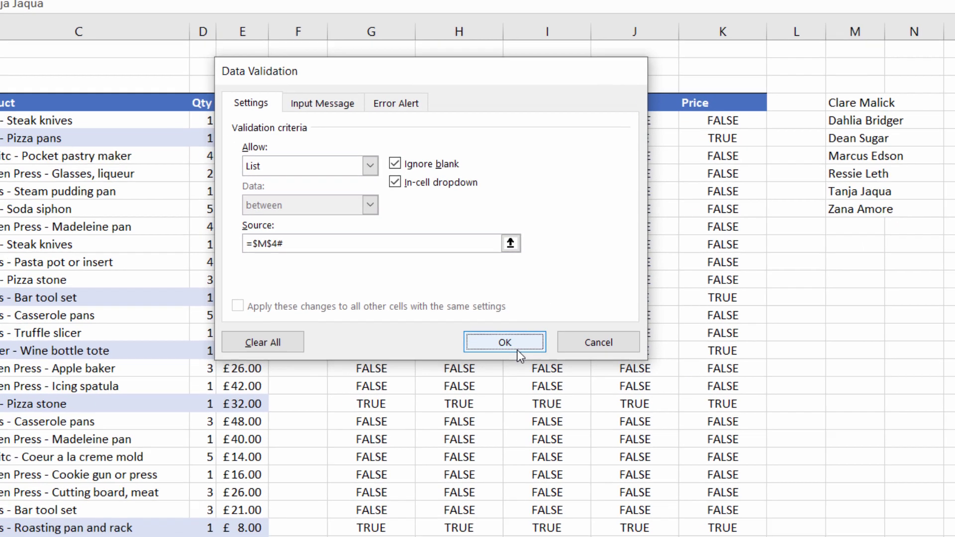
{"action": "left_click", "coordinate": [492, 357]}
- Test A2's drop-down by picking two different rep names in turn
{"action": "left_click", "coordinate": [108, 46]}
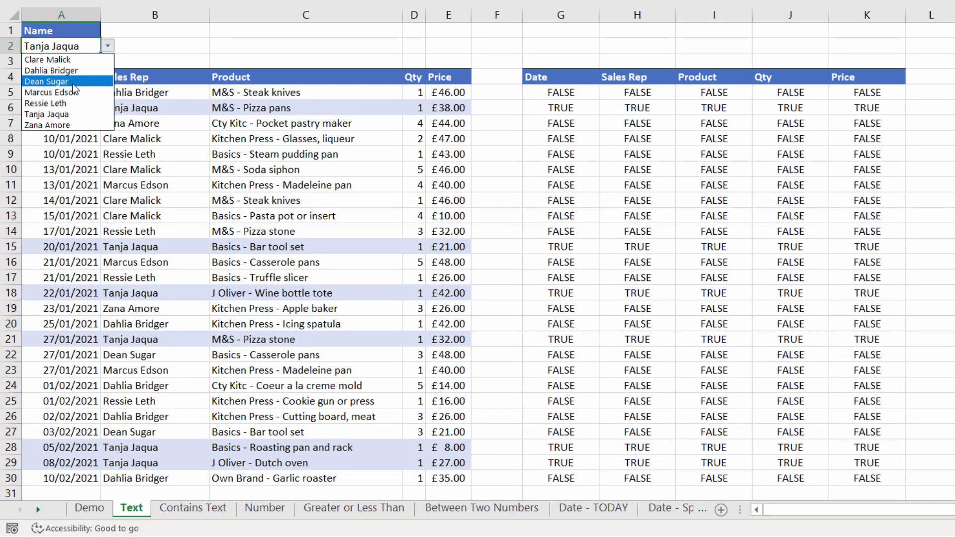
{"action": "left_click", "coordinate": [72, 83]}
{"action": "left_click", "coordinate": [108, 46]}
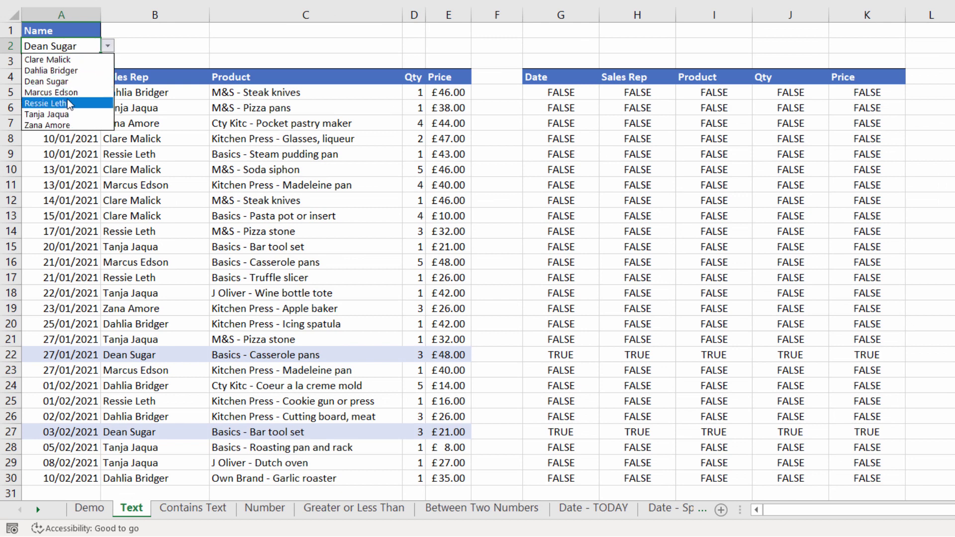
{"action": "left_click", "coordinate": [67, 102]}
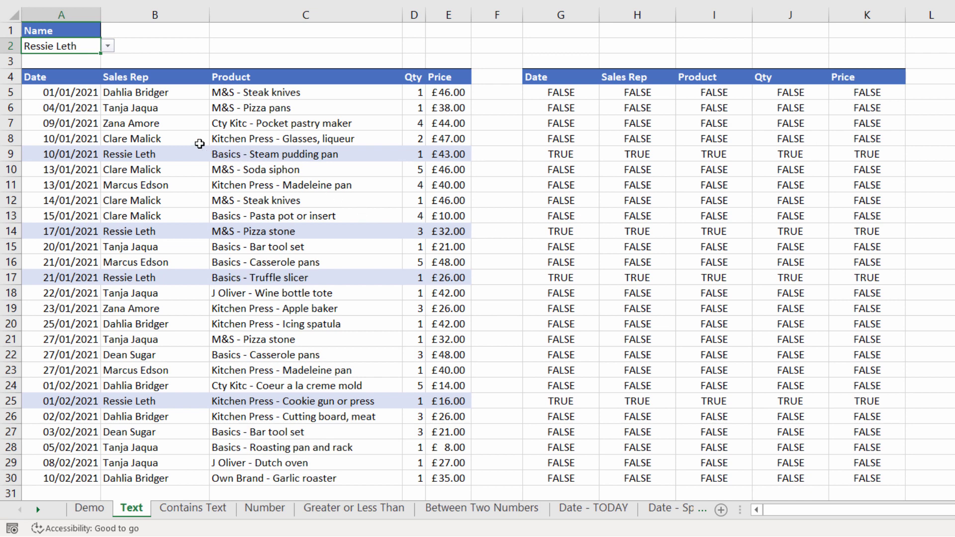
- Paste the Sales Rep names from B5:B30 into column O starting at O4
{"action": "left_click_drag", "start_coordinate": [179, 92], "coordinate": [153, 479]}
{"action": "scroll", "coordinate": [569, 355], "scroll_direction": "right", "scroll_amount": 3}
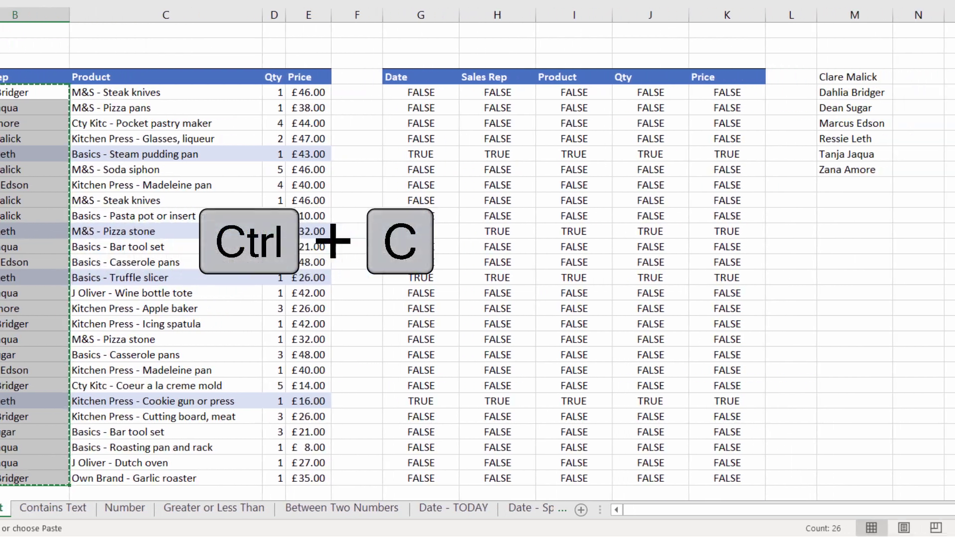
{"action": "left_click", "coordinate": [822, 80]}
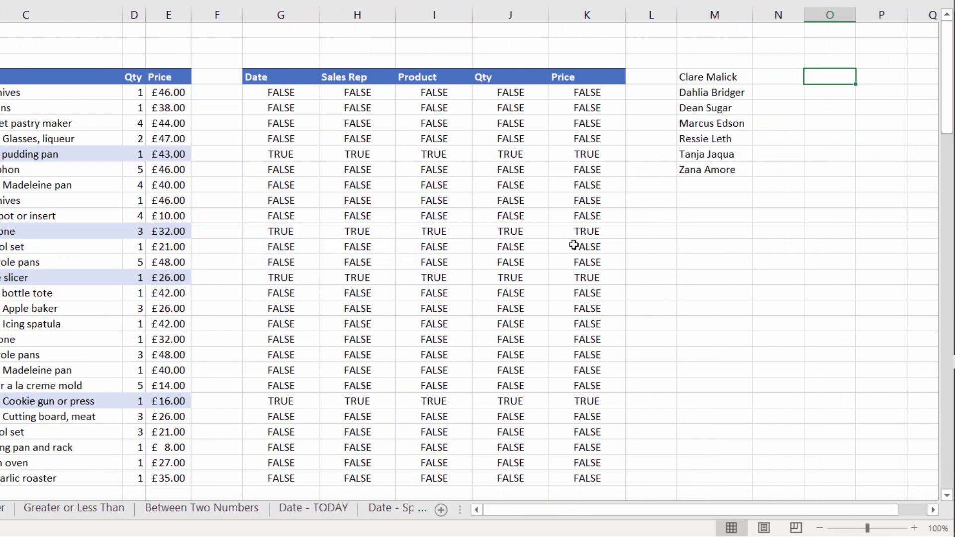
{"action": "key", "text": "ctrl+v"}
- Remove duplicate names in column O and sort the remaining seven A to Z
{"action": "left_click", "coordinate": [830, 124]}
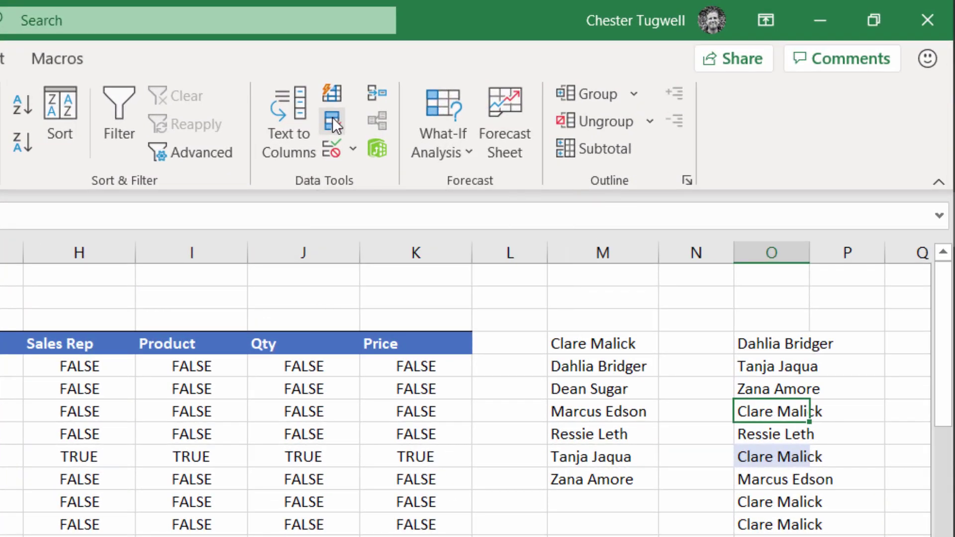
{"action": "left_click", "coordinate": [332, 122]}
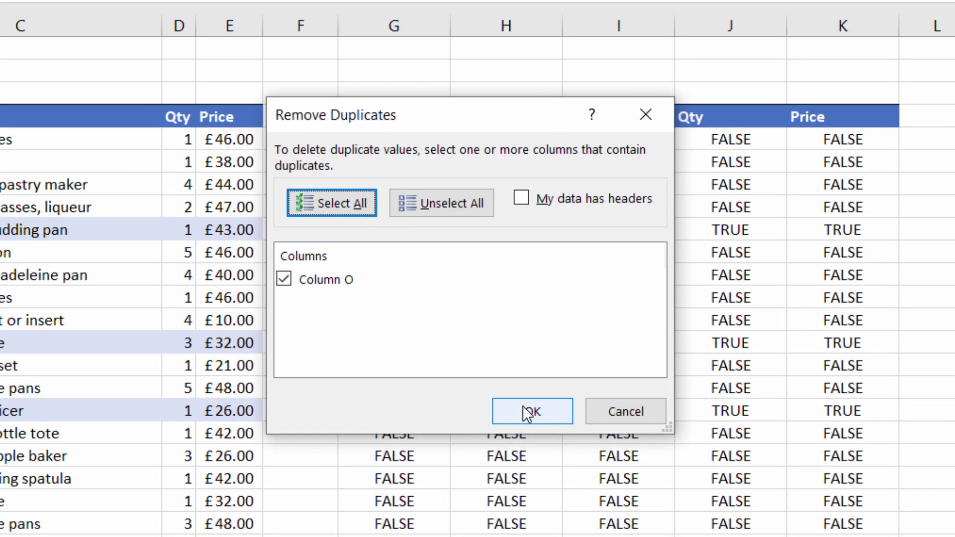
{"action": "left_click", "coordinate": [527, 412]}
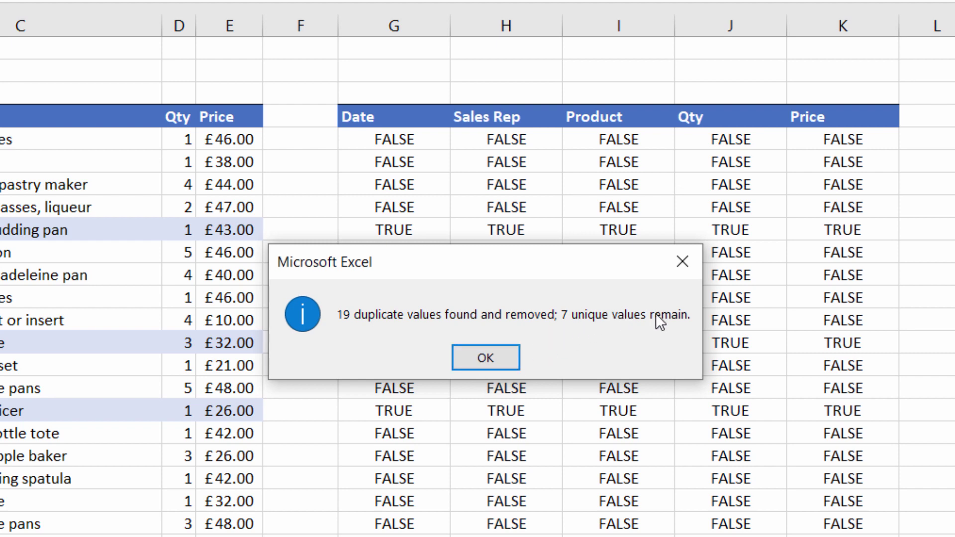
{"action": "left_click", "coordinate": [460, 358]}
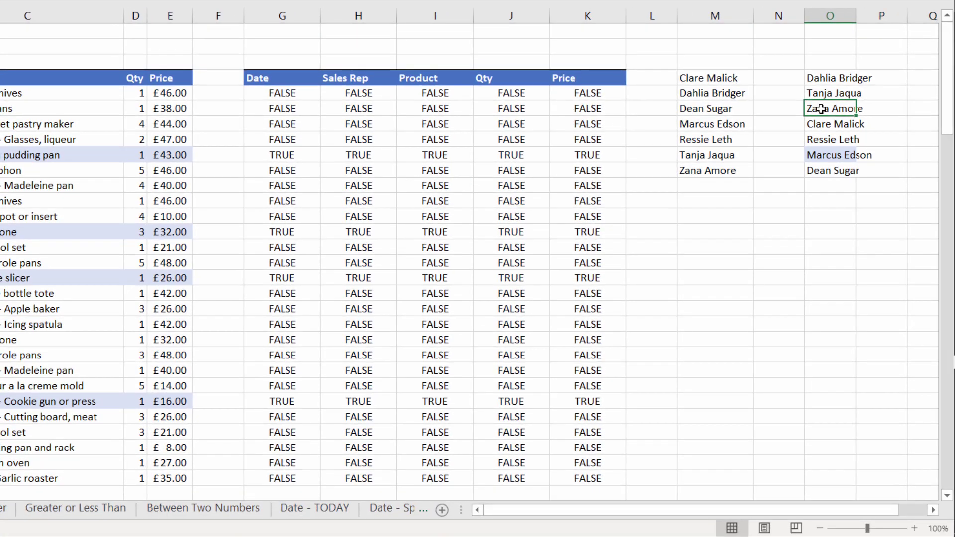
{"action": "right_click", "coordinate": [820, 108]}
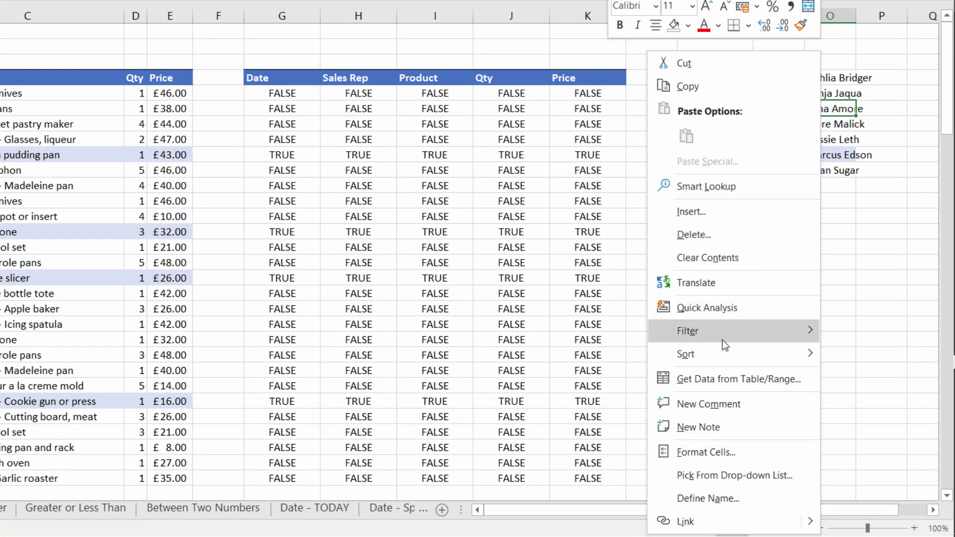
{"action": "mouse_move", "coordinate": [721, 351]}
{"action": "left_click", "coordinate": [578, 357]}
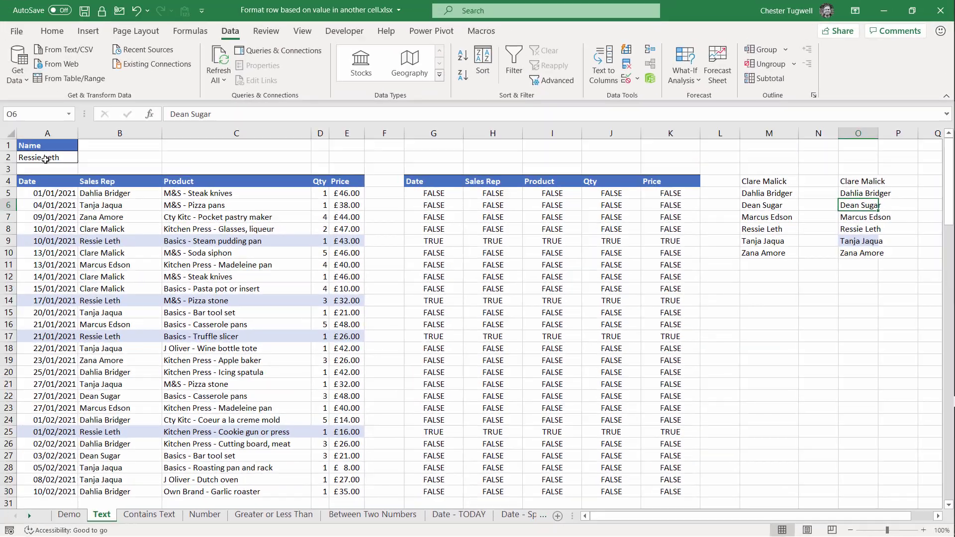
{"action": "left_click", "coordinate": [40, 158]}
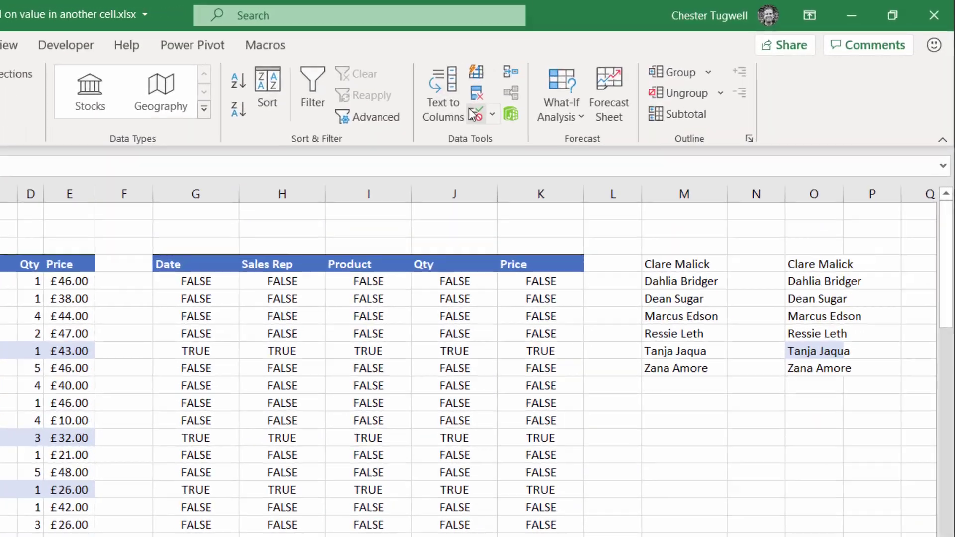
- Change A2's validation source to =$O$4:$O$10 and test the drop-down
{"action": "left_click", "coordinate": [627, 78]}
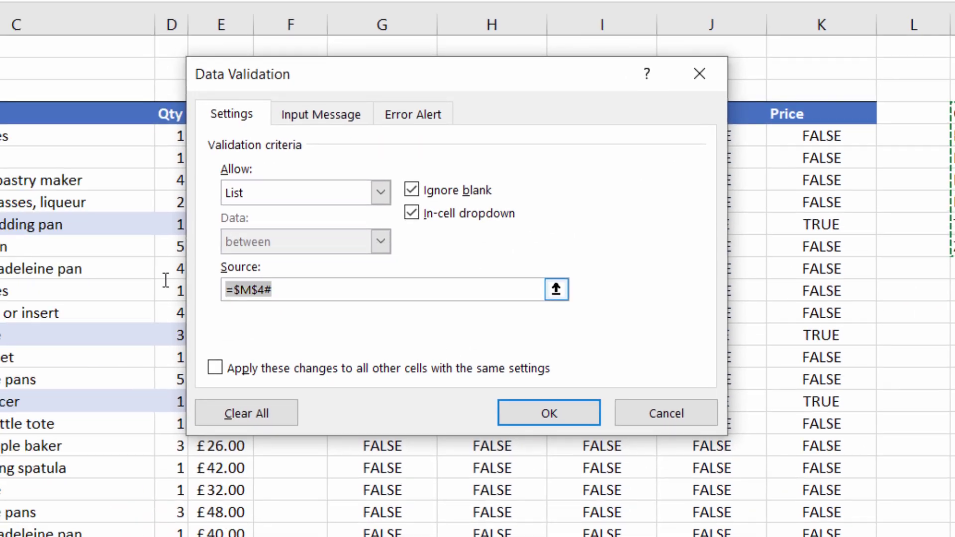
{"action": "key", "text": "BackSpace"}
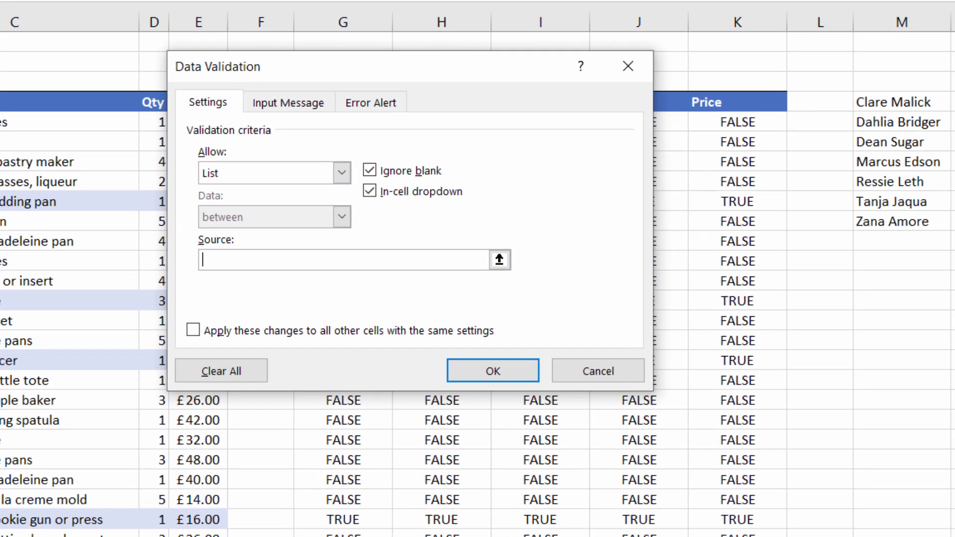
{"action": "left_click", "coordinate": [954, 118]}
{"action": "left_click_drag", "start_coordinate": [917, 93], "coordinate": [915, 193]}
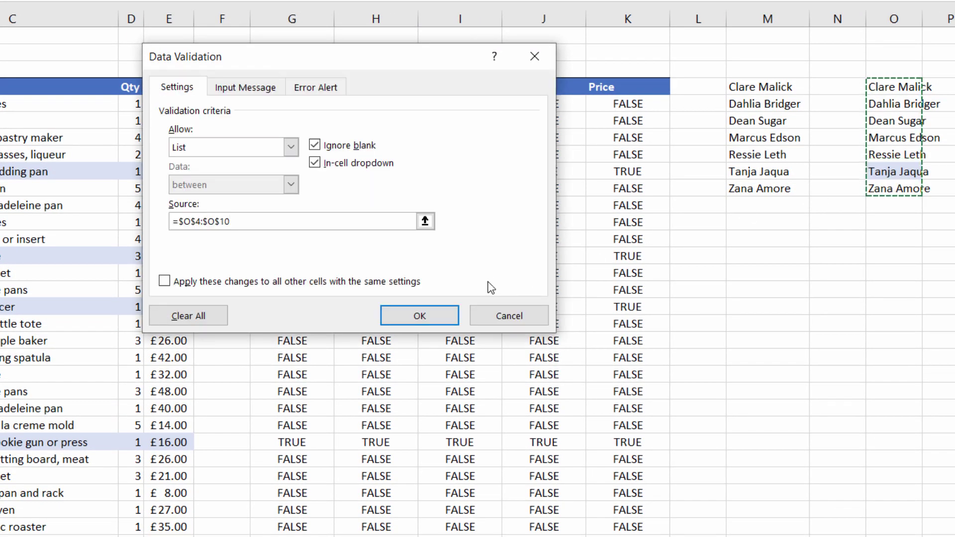
{"action": "left_click", "coordinate": [430, 313]}
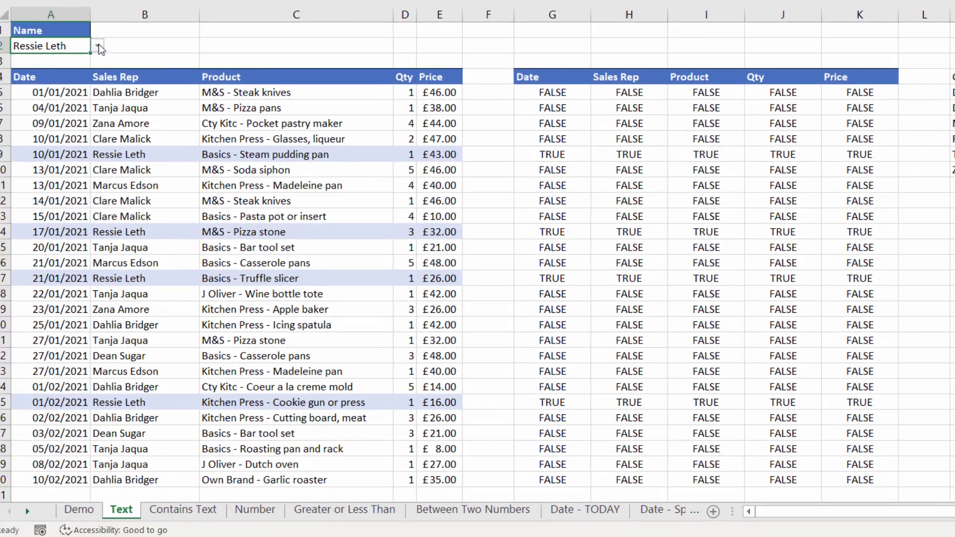
{"action": "left_click", "coordinate": [98, 45]}
{"action": "left_click", "coordinate": [65, 85]}
- Hide columns M to O, then pick a rep from A2's drop-down to highlight her rows
{"action": "left_click", "coordinate": [954, 200]}
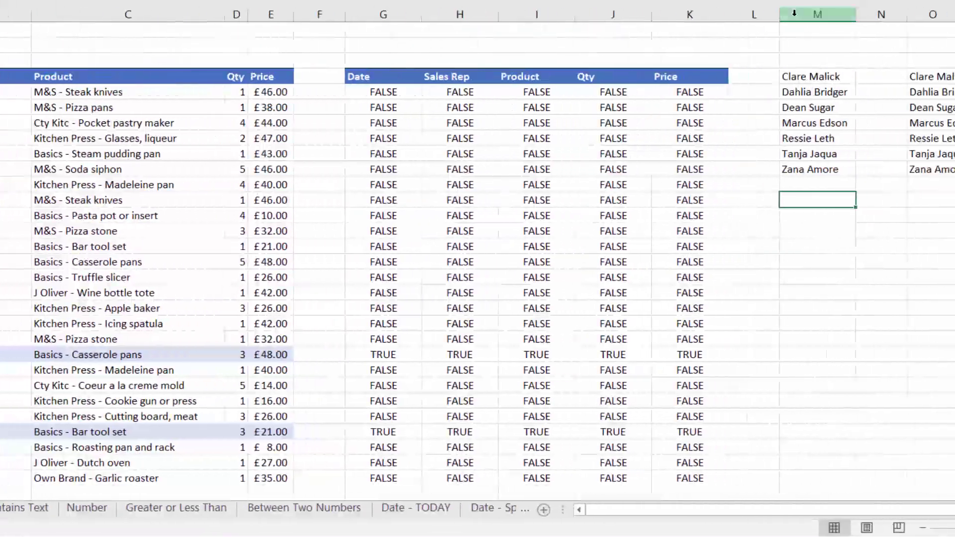
{"action": "left_click_drag", "start_coordinate": [794, 14], "coordinate": [935, 14]}
{"action": "right_click", "coordinate": [931, 15]}
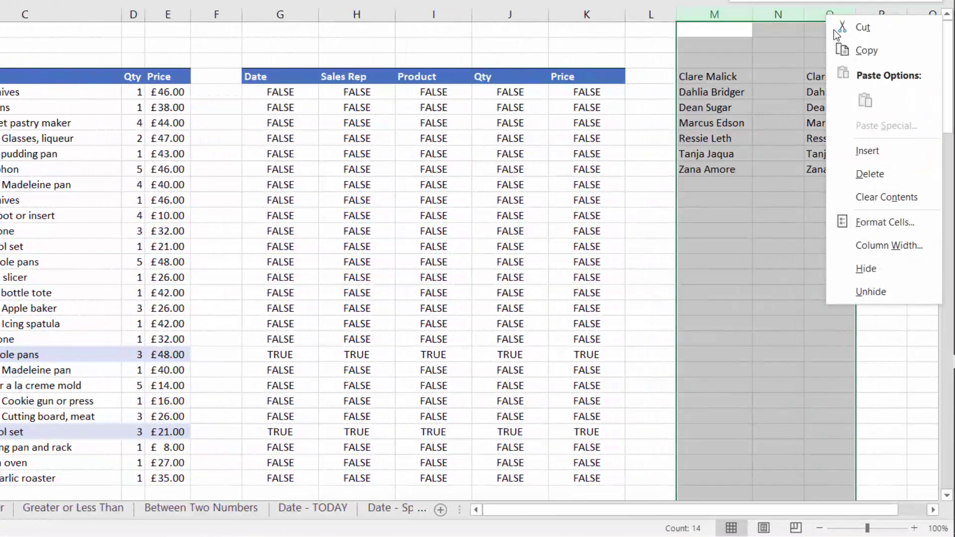
{"action": "left_click", "coordinate": [873, 272]}
{"action": "left_click", "coordinate": [99, 45]}
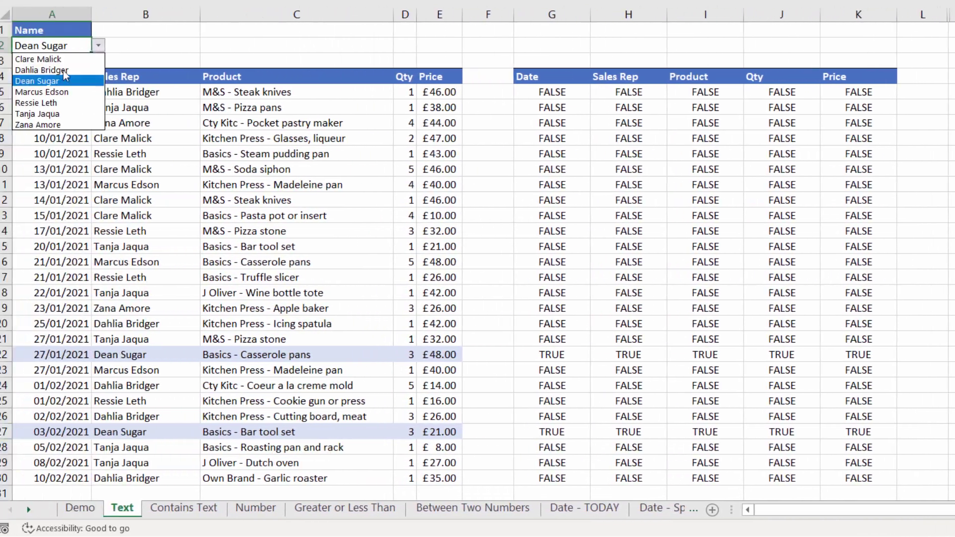
{"action": "left_click", "coordinate": [54, 103]}
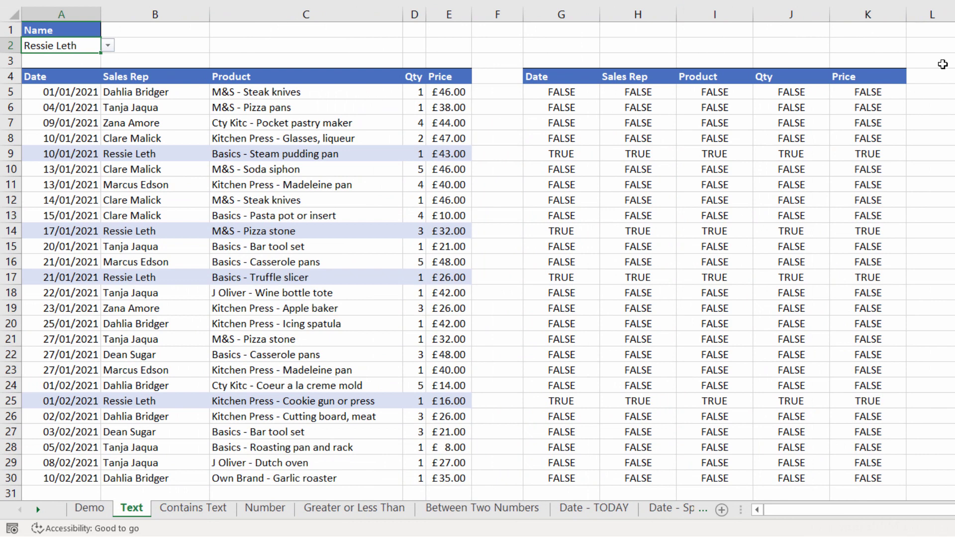
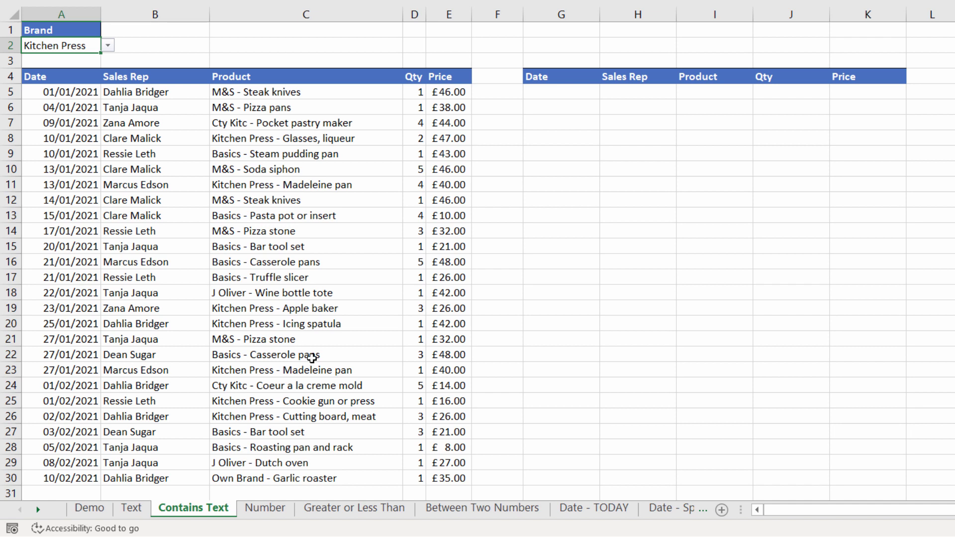
- Enter M&S as the brand criterion in cell A2
{"action": "type", "text": "M&S"}
{"action": "key", "text": "ctrl+Return"}
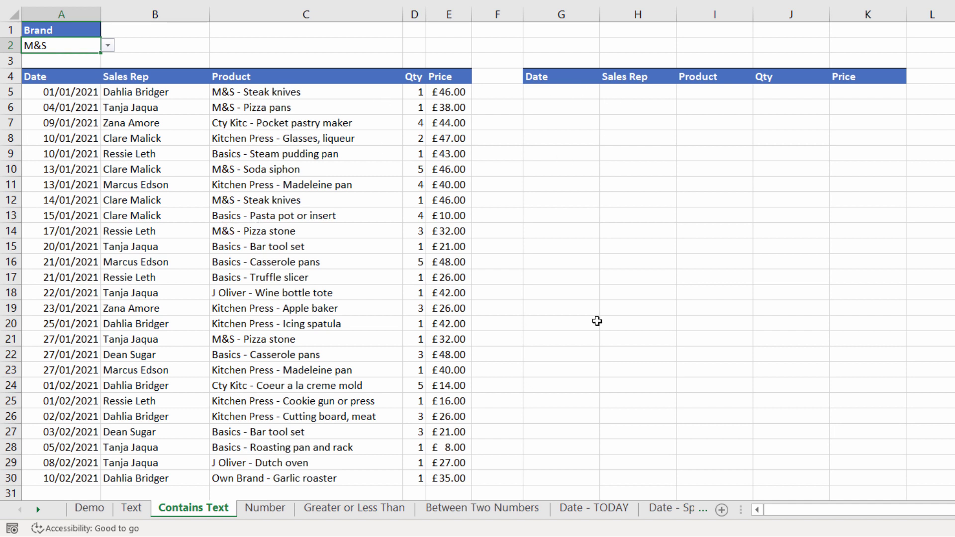
{"action": "left_click", "coordinate": [695, 92]}
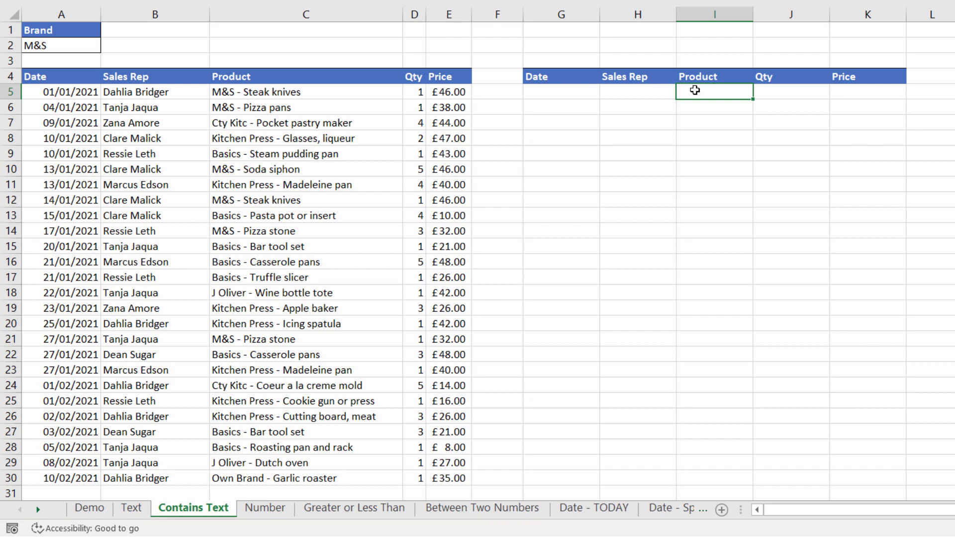
- Enter =FIND($A$2,$C5) in I5 to search the C5 product for the A2 brand
{"action": "type", "text": "=find"}
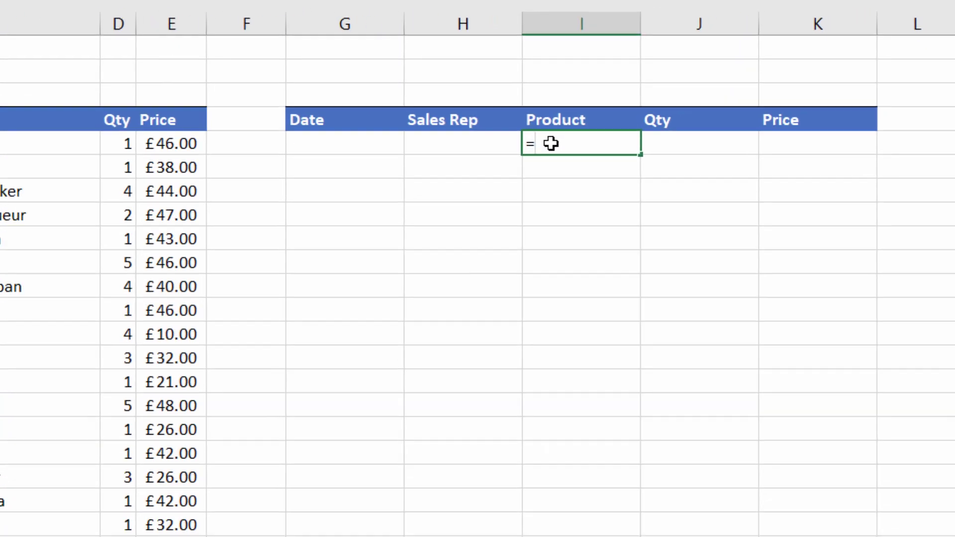
{"action": "type", "text": "("}
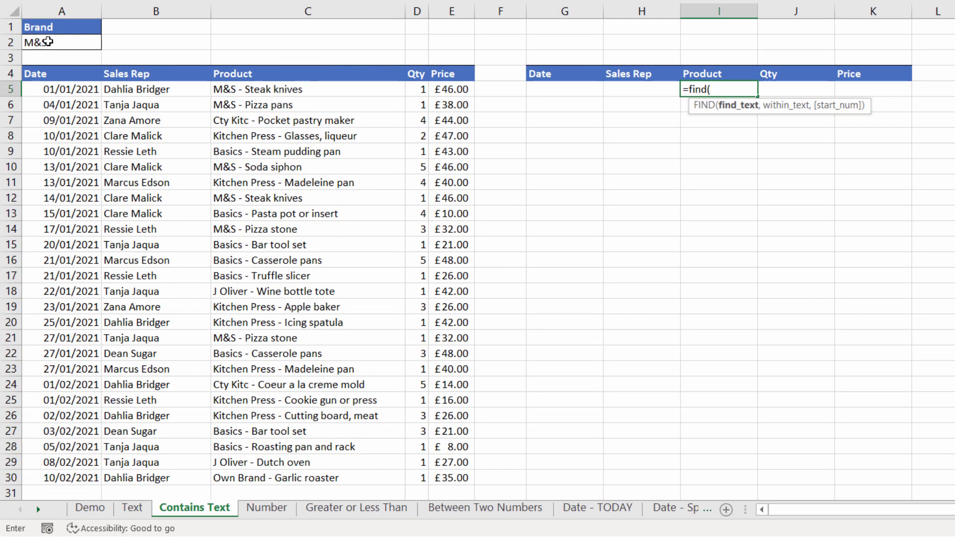
{"action": "left_click", "coordinate": [58, 42]}
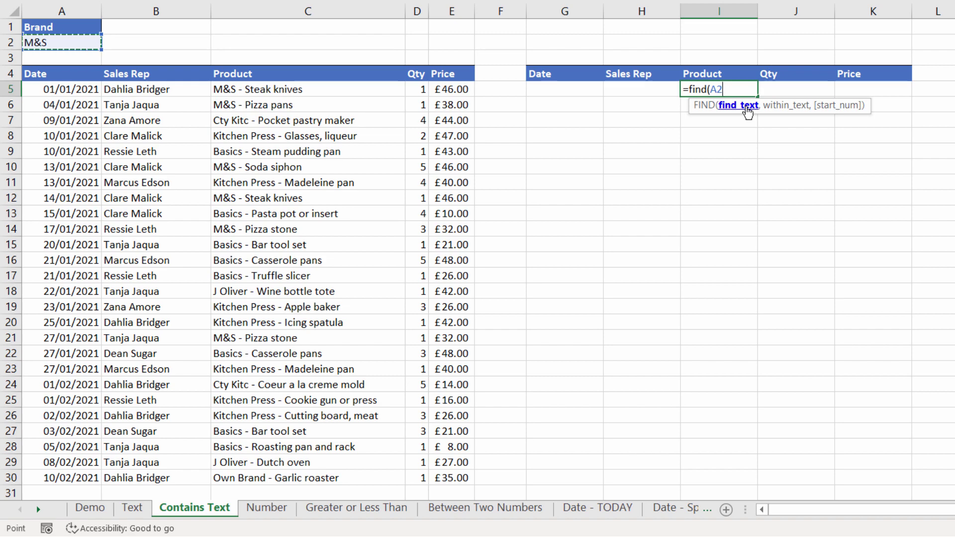
{"action": "type", "text": ","}
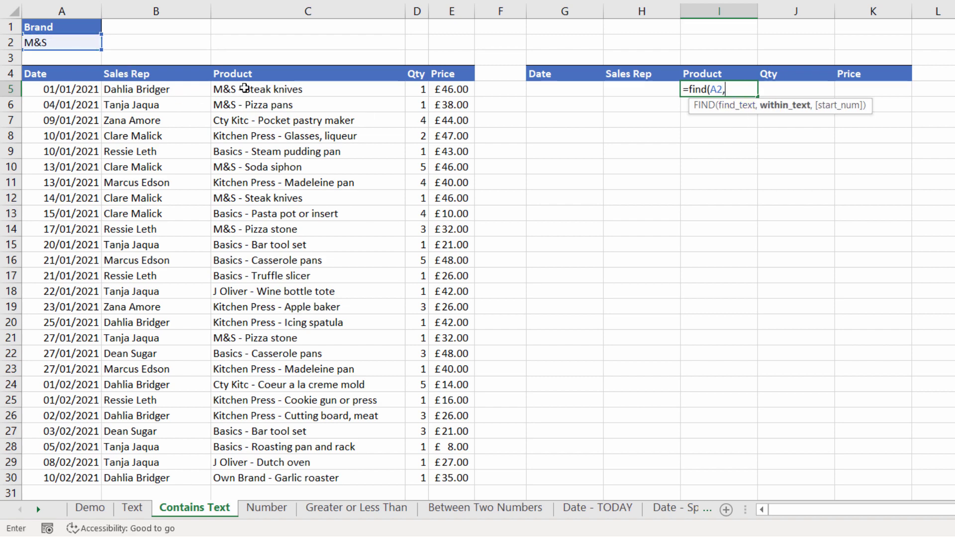
{"action": "left_click", "coordinate": [227, 91]}
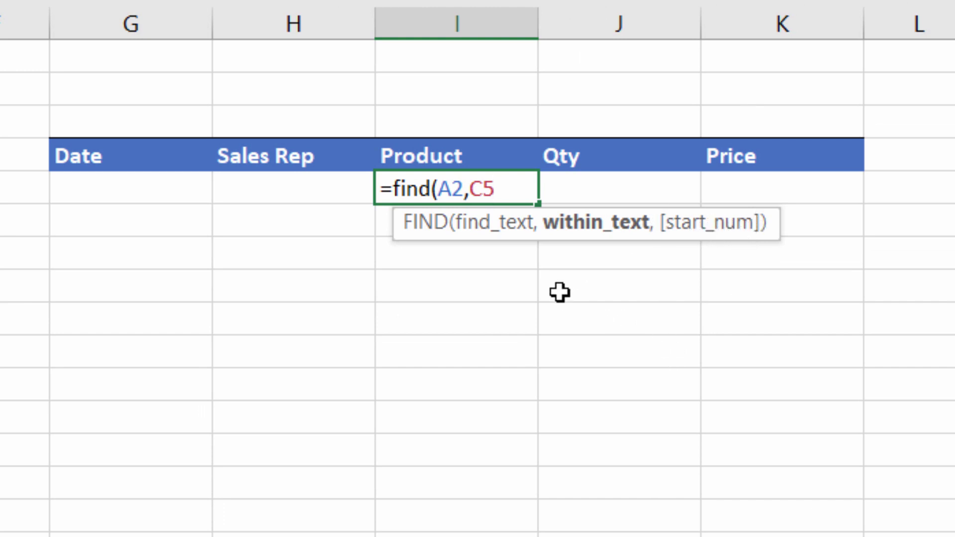
{"action": "left_click", "coordinate": [456, 191]}
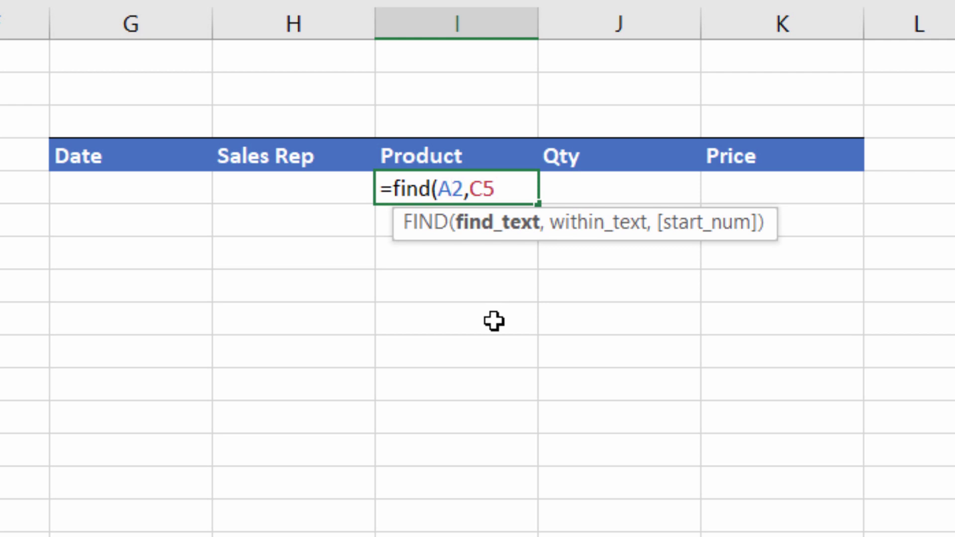
{"action": "key", "text": "F4"}
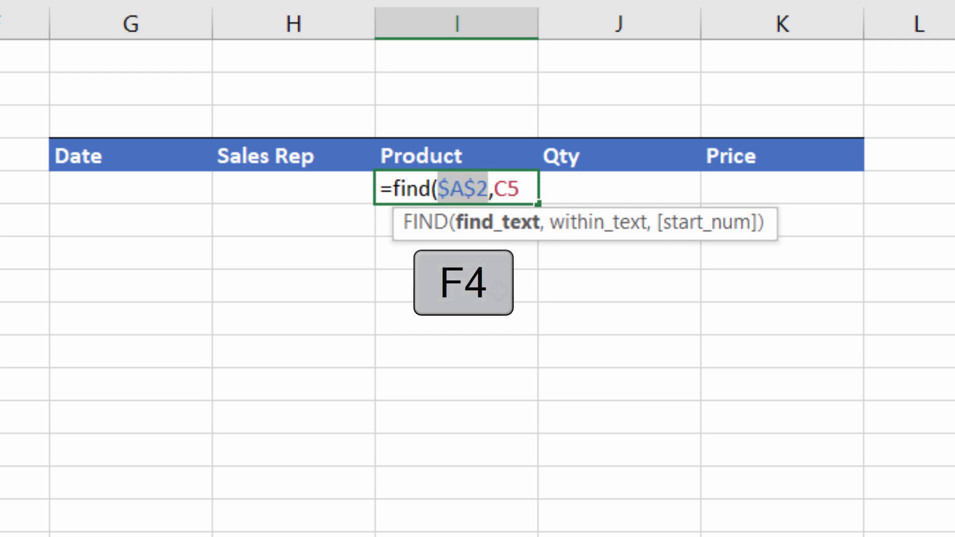
{"action": "left_click", "coordinate": [508, 197]}
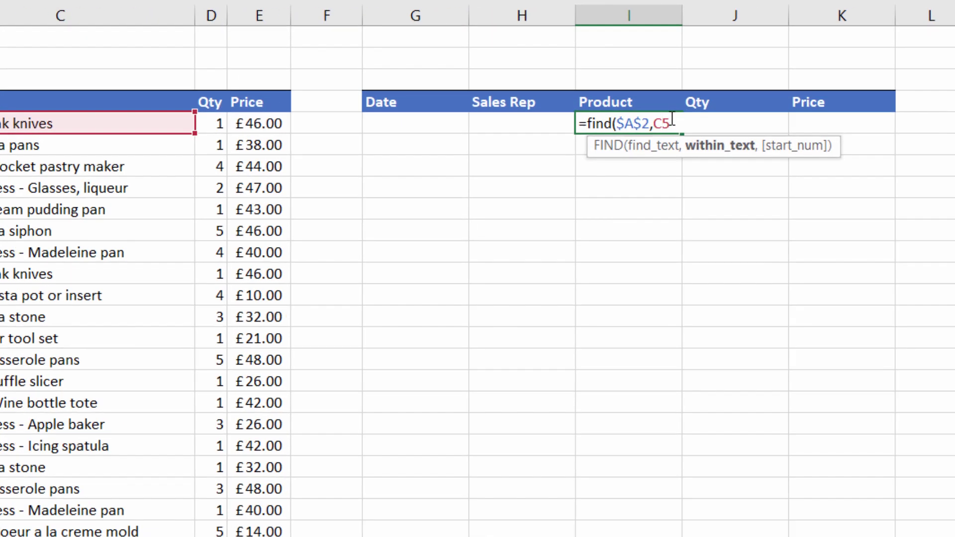
{"action": "key", "text": "F4"}
{"action": "key", "text": "F4"}
{"action": "key", "text": "F4"}
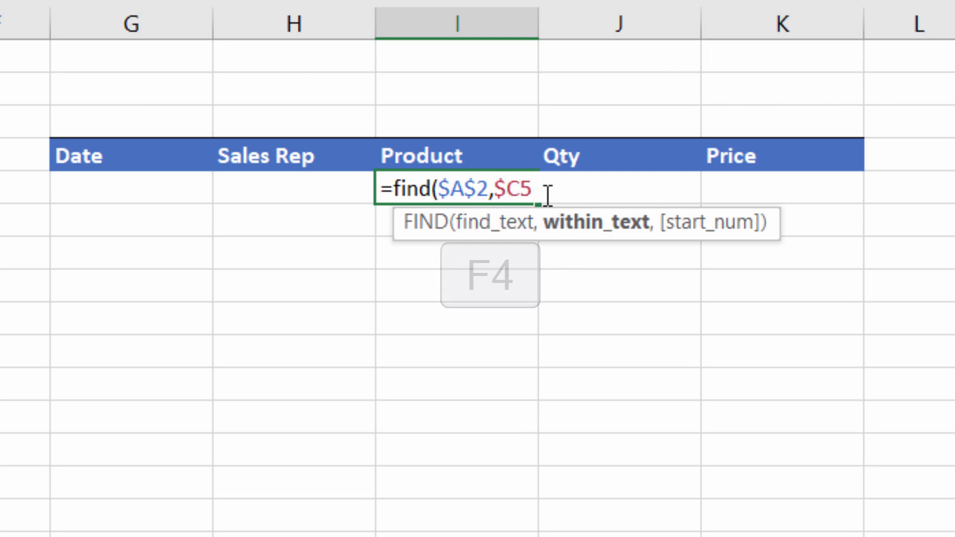
{"action": "type", "text": ")"}
{"action": "key", "text": "Return"}
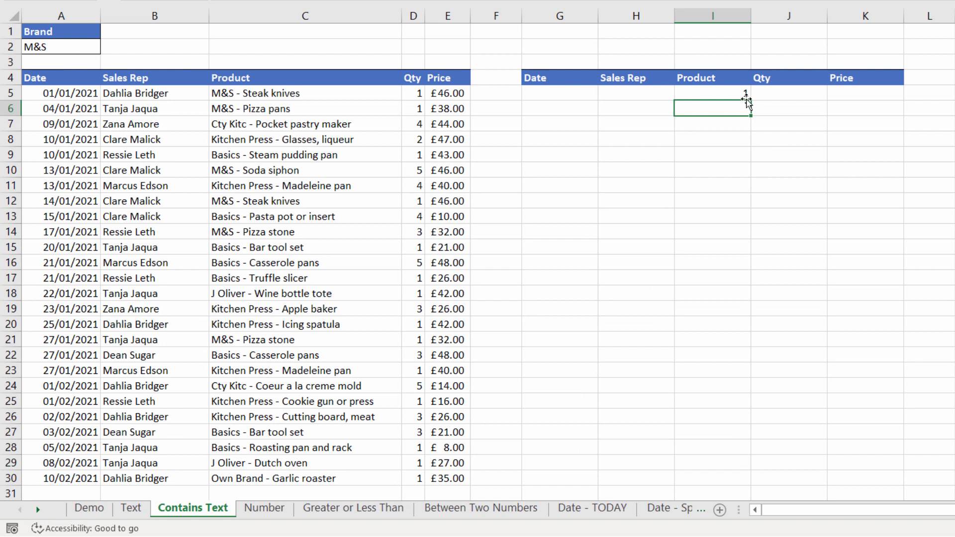
- Fill the FIND formula from I5 down to I30
{"action": "left_click", "coordinate": [738, 91]}
{"action": "left_click_drag", "start_coordinate": [751, 100], "coordinate": [711, 480]}
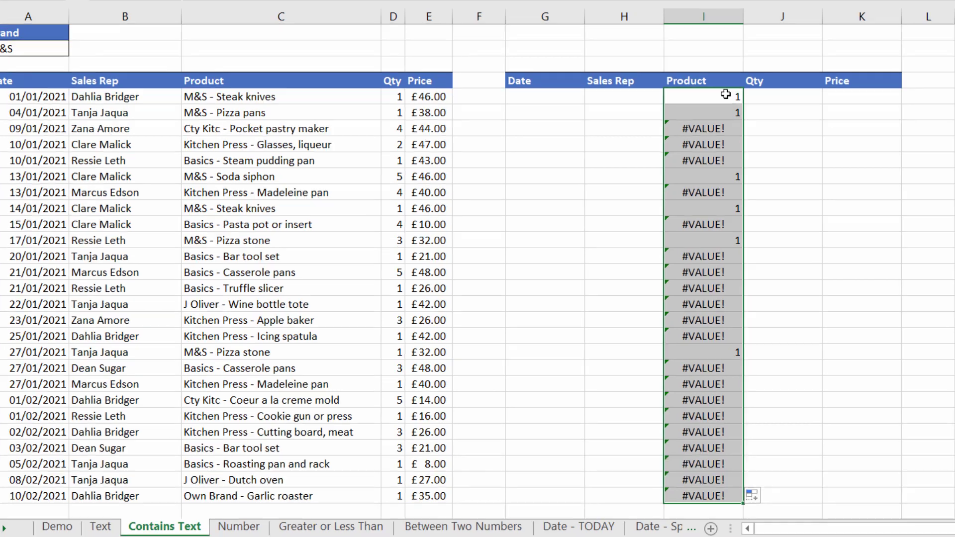
- Wrap the I5 formula as =ISNUMBER(FIND($A$2,$C5))
{"action": "double_click", "coordinate": [747, 90]}
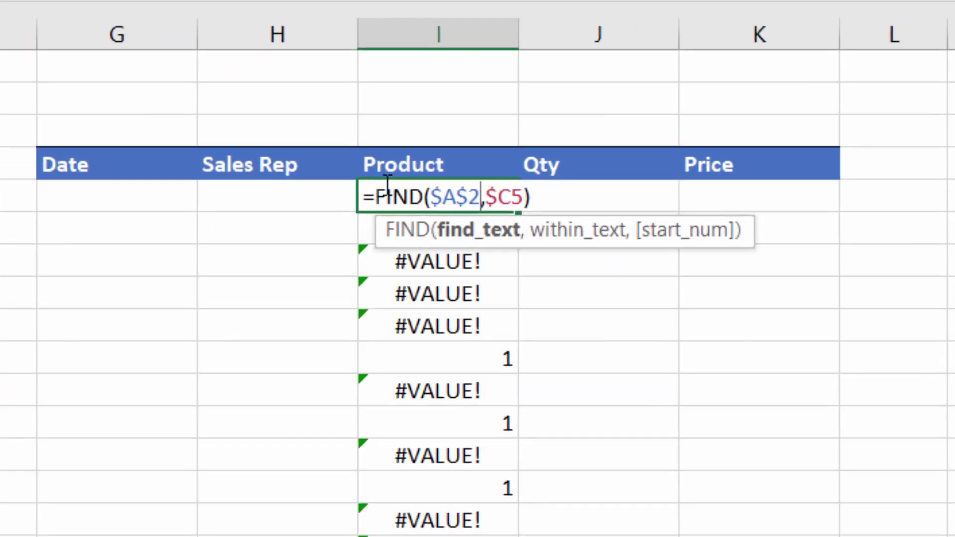
{"action": "left_click", "coordinate": [377, 185]}
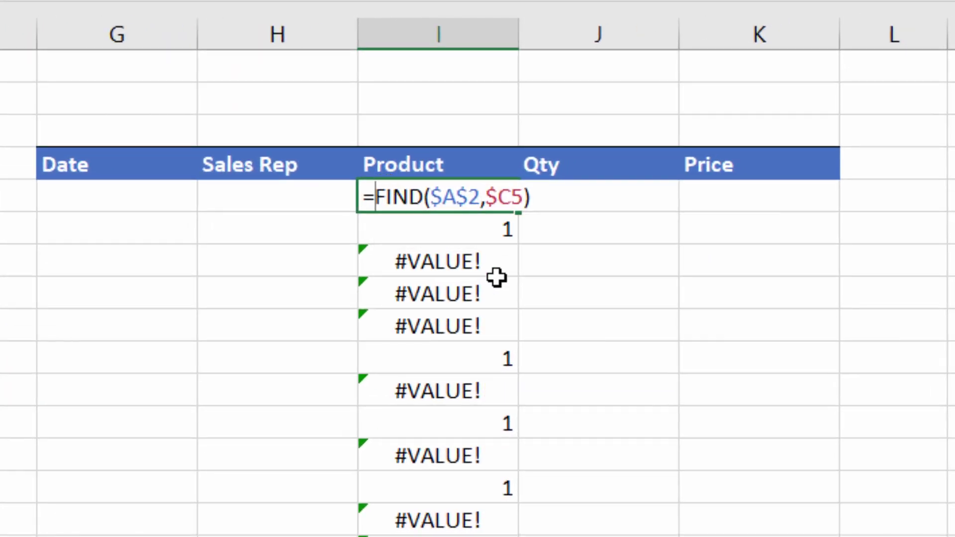
{"action": "type", "text": "ISNUMB"}
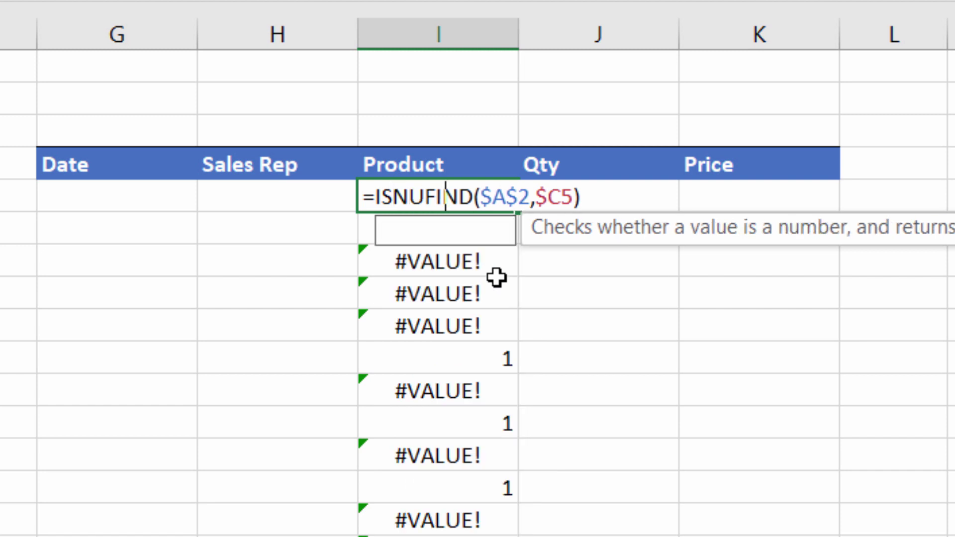
{"action": "type", "text": "ER("}
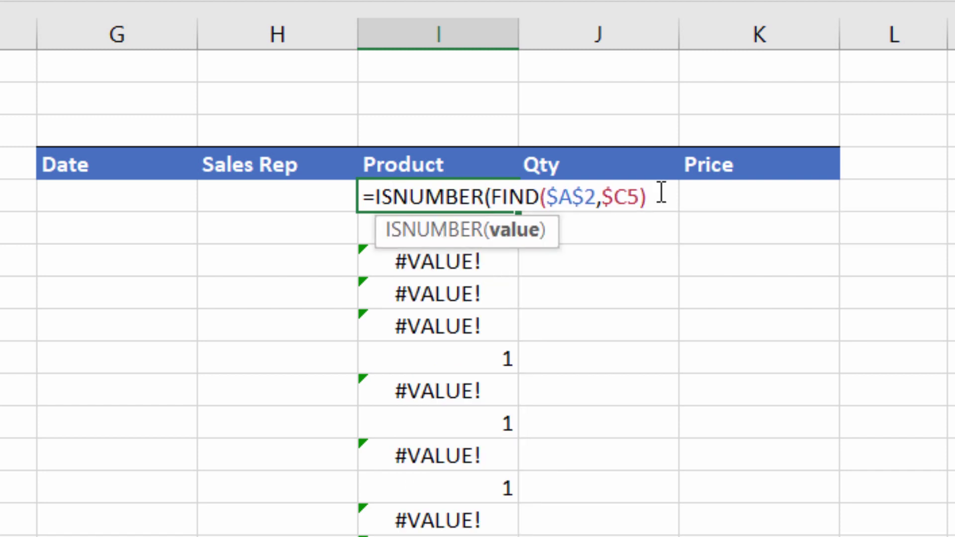
{"action": "left_click", "coordinate": [662, 196]}
{"action": "type", "text": ")"}
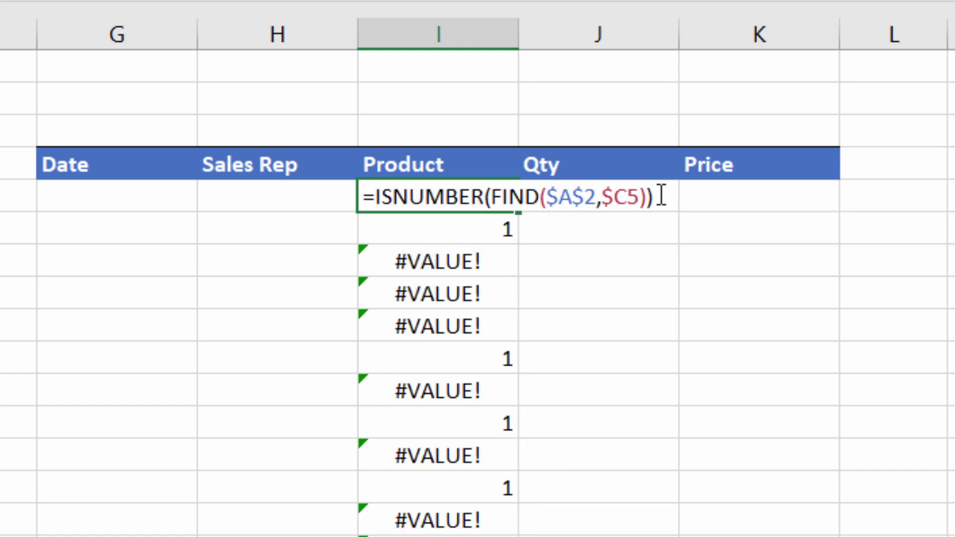
{"action": "key", "text": "Return"}
- Fill the ISNUMBER formula down to row 30 and across columns G to K
{"action": "left_click", "coordinate": [465, 189]}
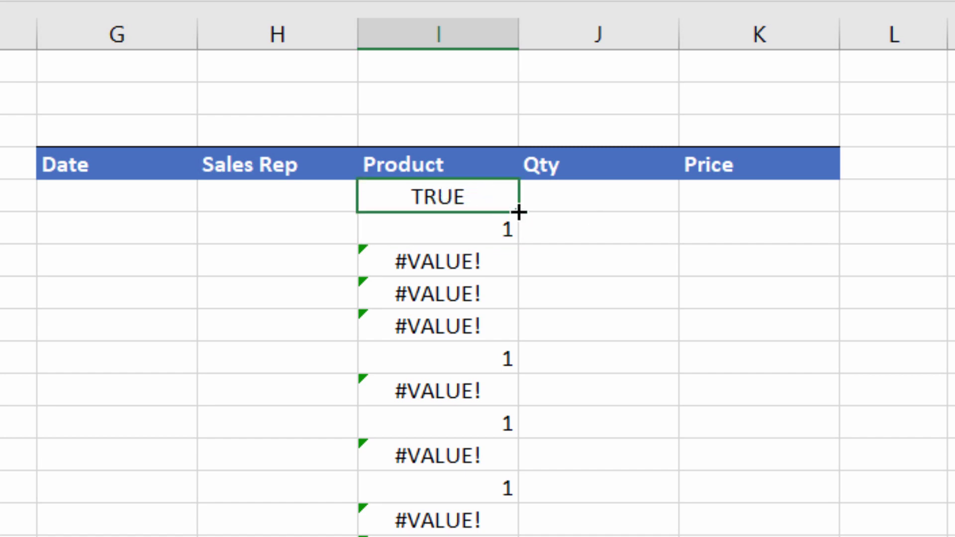
{"action": "double_click", "coordinate": [518, 213]}
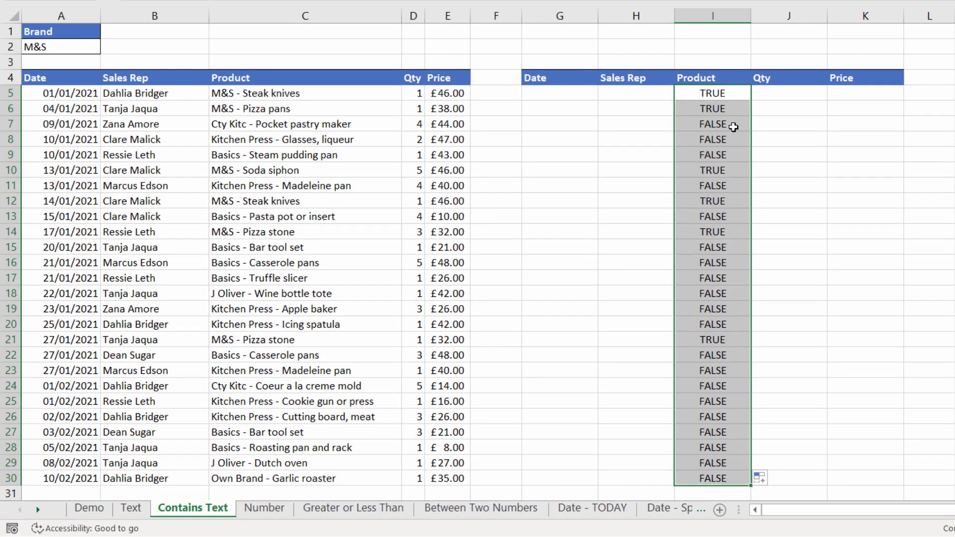
{"action": "left_click_drag", "start_coordinate": [746, 484], "coordinate": [557, 456]}
{"action": "left_click_drag", "start_coordinate": [753, 488], "coordinate": [912, 473]}
{"action": "left_click", "coordinate": [660, 172]}
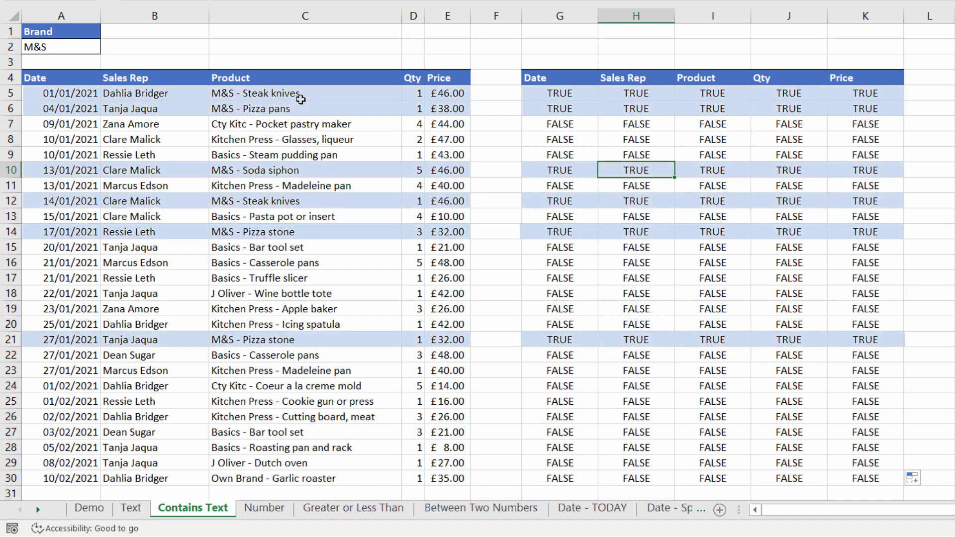
- Copy the =ISNUMBER(FIND($A$2,$C5)) text from G5, then select data rows A5:E30
{"action": "left_click_drag", "start_coordinate": [562, 170], "coordinate": [864, 170]}
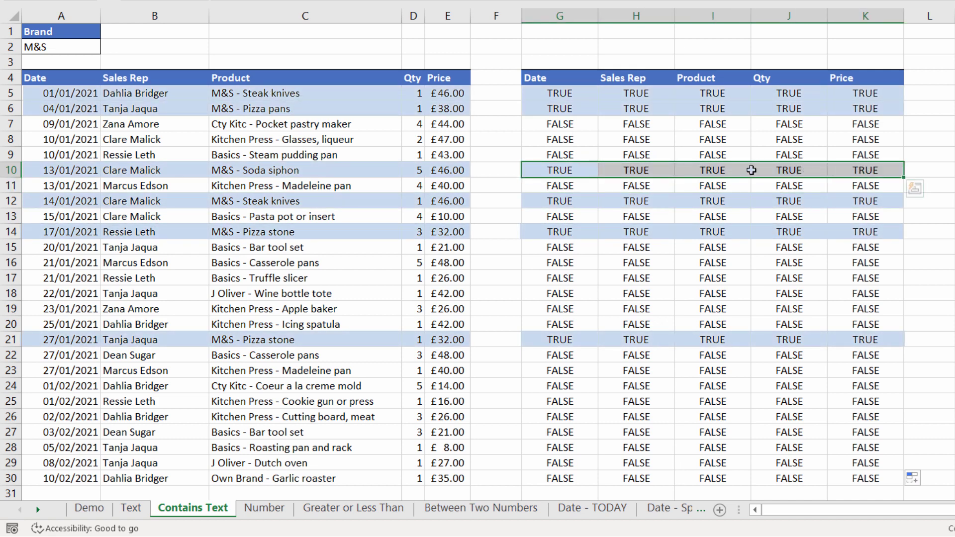
{"action": "left_click", "coordinate": [561, 93]}
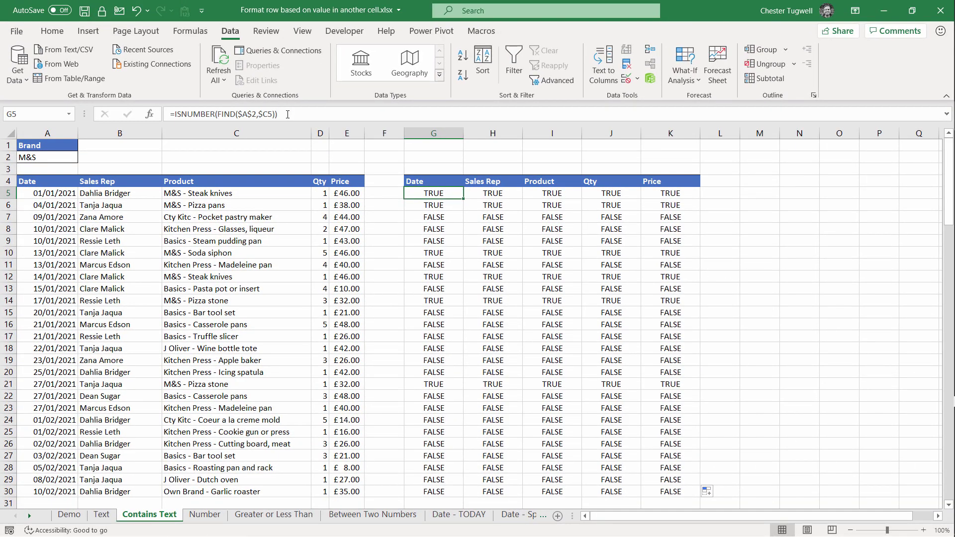
{"action": "left_click_drag", "start_coordinate": [288, 114], "coordinate": [92, 108]}
{"action": "key", "text": "ctrl+c"}
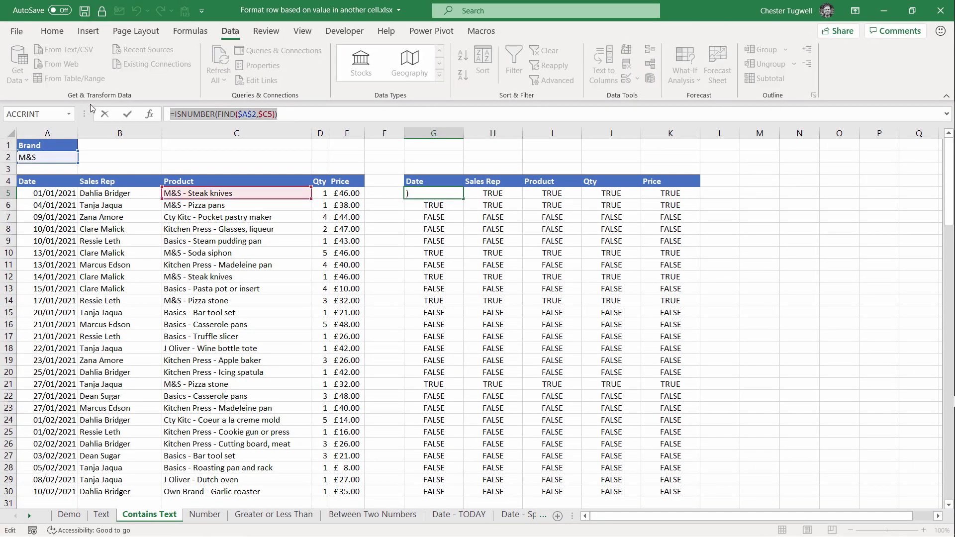
{"action": "key", "text": "Return"}
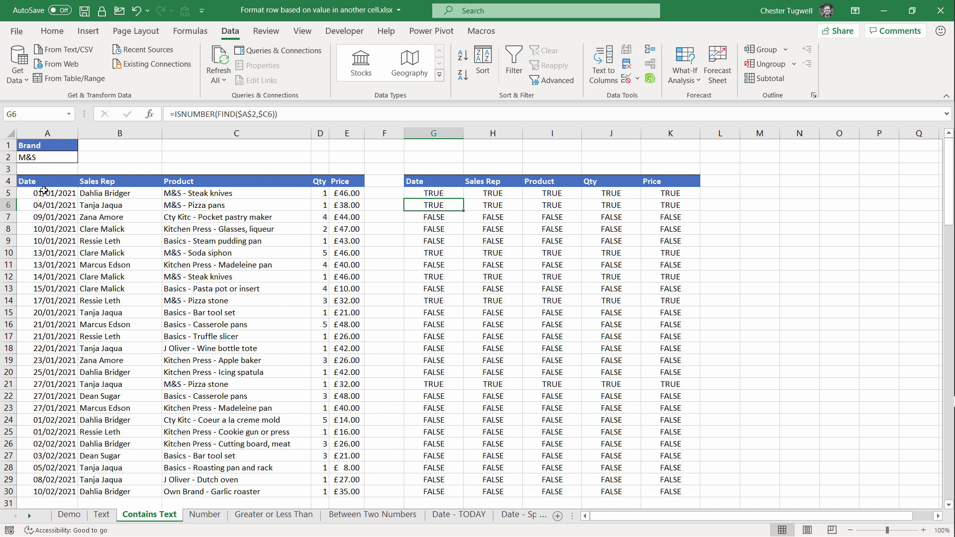
{"action": "left_click_drag", "start_coordinate": [44, 191], "coordinate": [338, 492]}
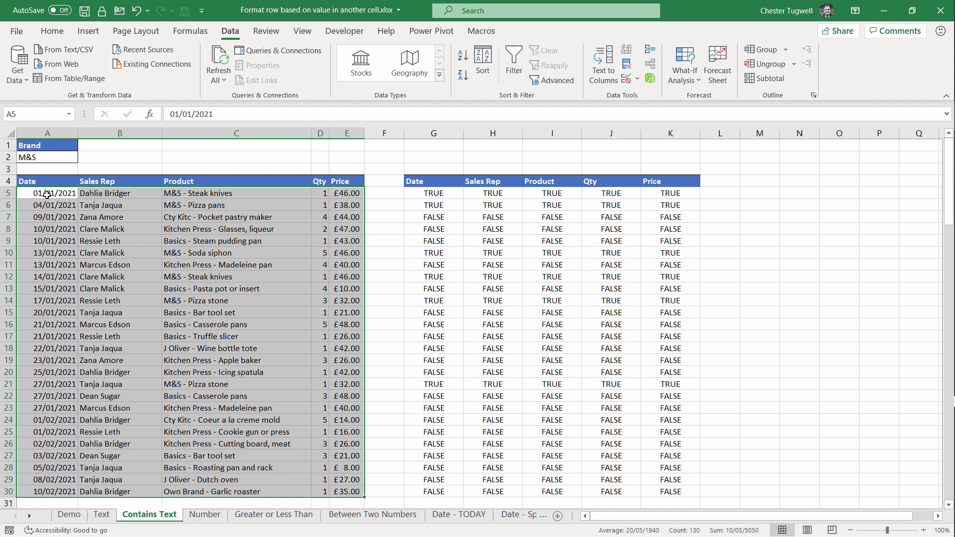
- Add a formula rule =ISNUMBER(FIND($A$2,$C5)) to A5:E30 with a light blue fill
{"action": "left_click", "coordinate": [52, 31]}
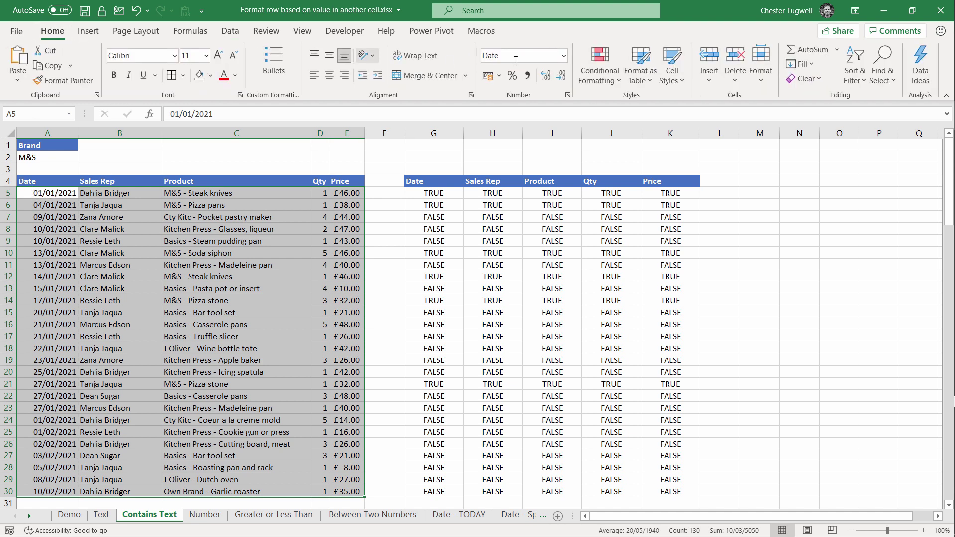
{"action": "left_click", "coordinate": [590, 77]}
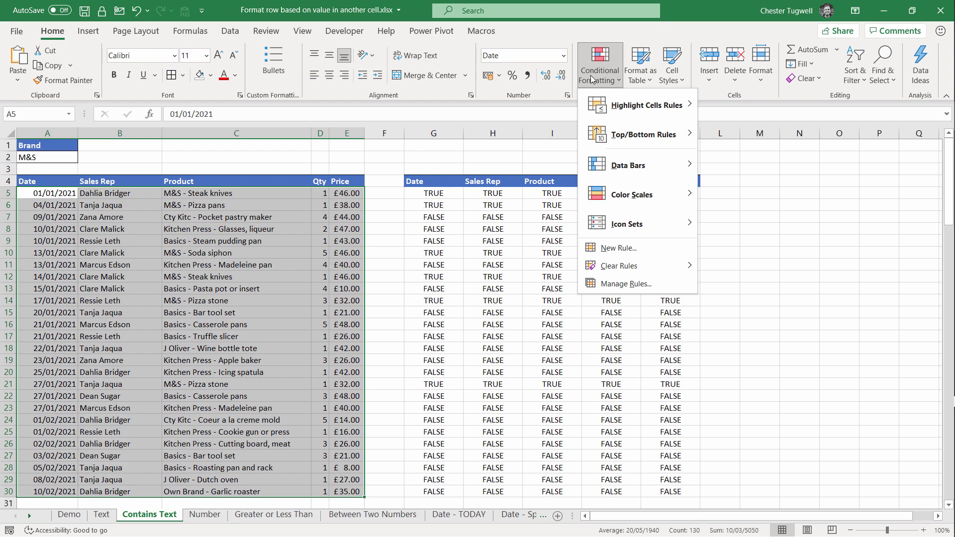
{"action": "left_click", "coordinate": [617, 248]}
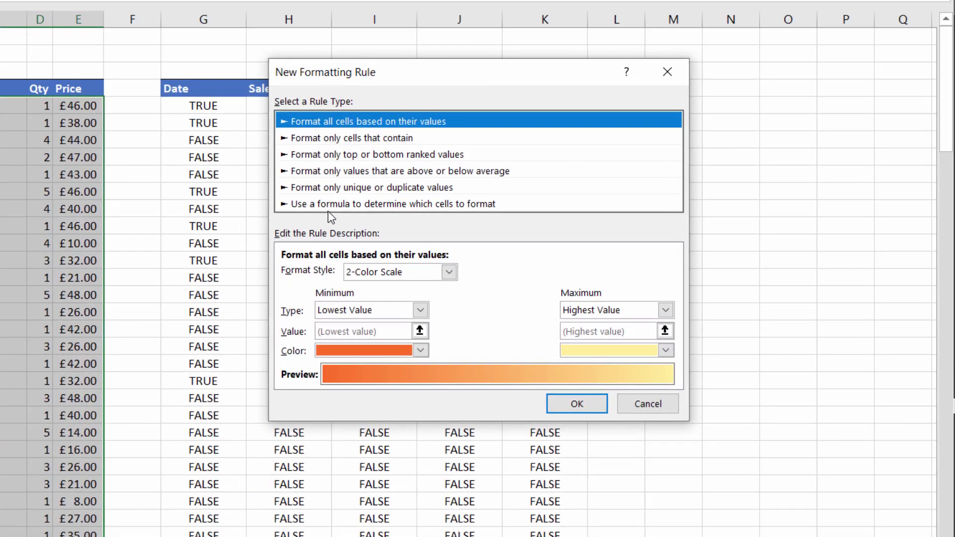
{"action": "left_click", "coordinate": [518, 266]}
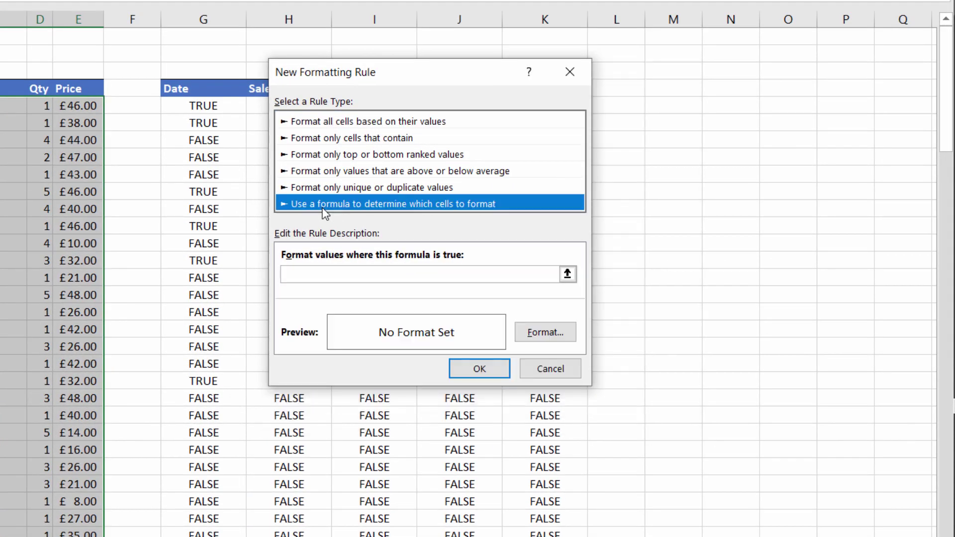
{"action": "left_click", "coordinate": [319, 275]}
{"action": "key", "text": "ctrl+v"}
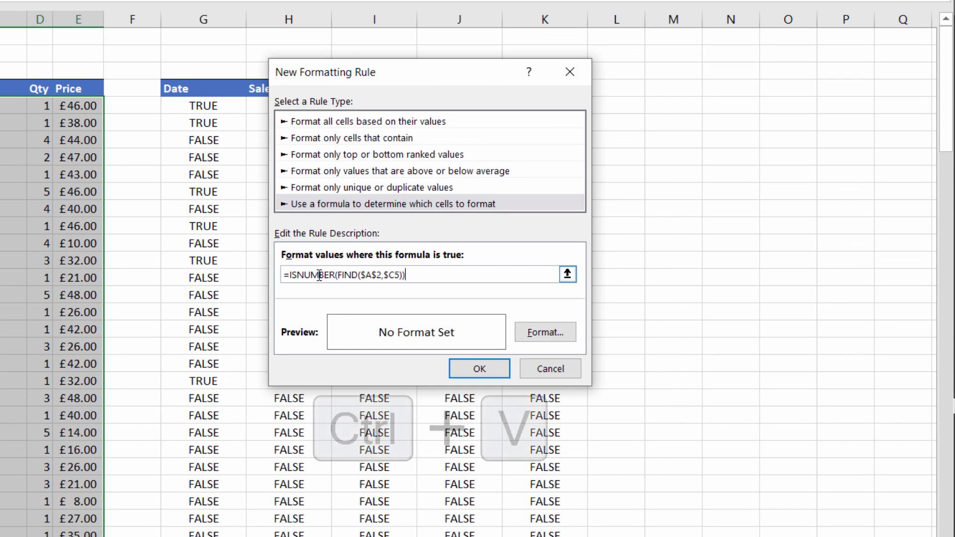
{"action": "left_click", "coordinate": [574, 336]}
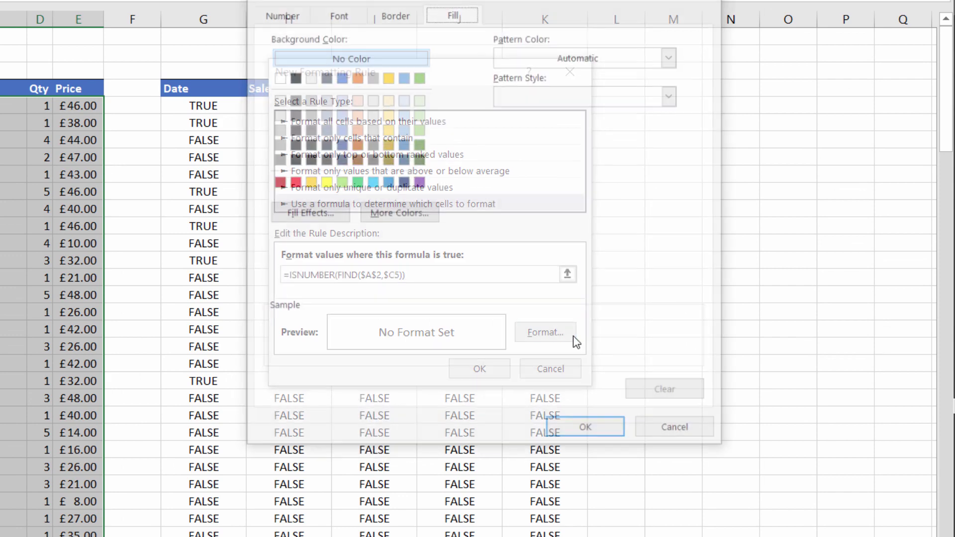
{"action": "left_click", "coordinate": [342, 102]}
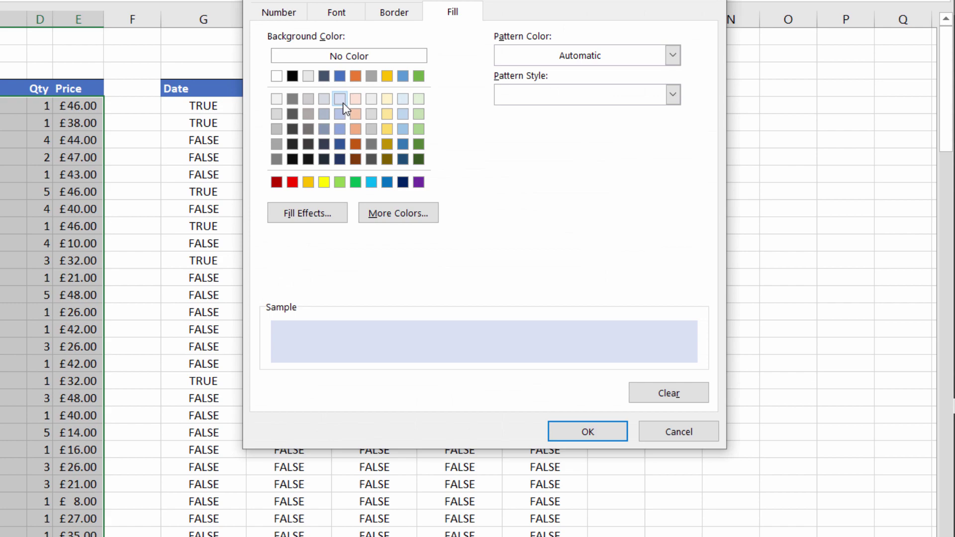
{"action": "left_click", "coordinate": [572, 429]}
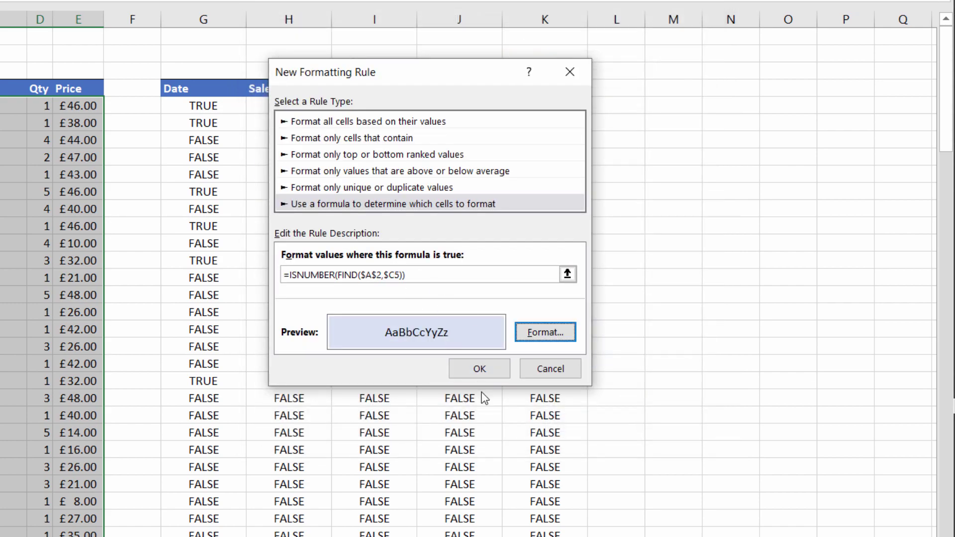
{"action": "left_click", "coordinate": [485, 370]}
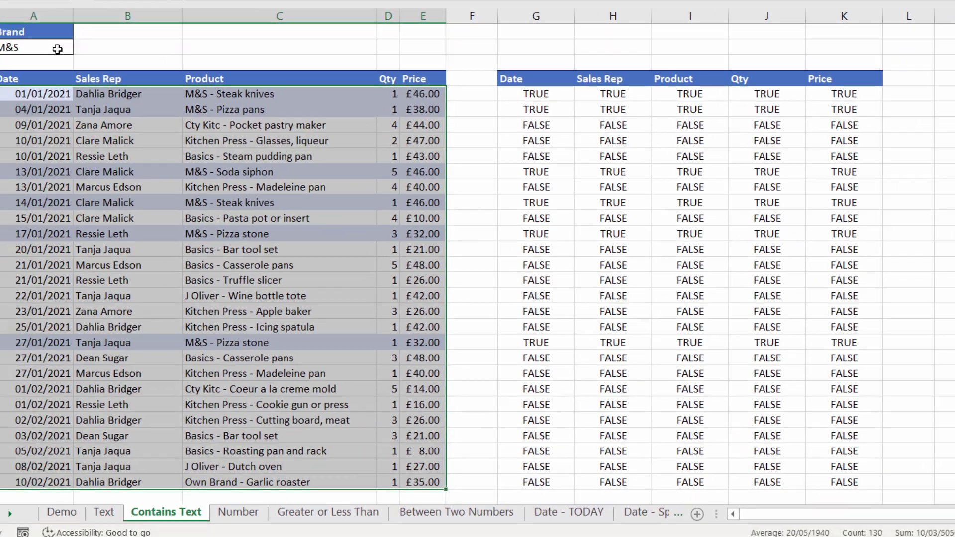
- Change the A2 brand to Basics, then go to the Number sheet
{"action": "left_click", "coordinate": [58, 49]}
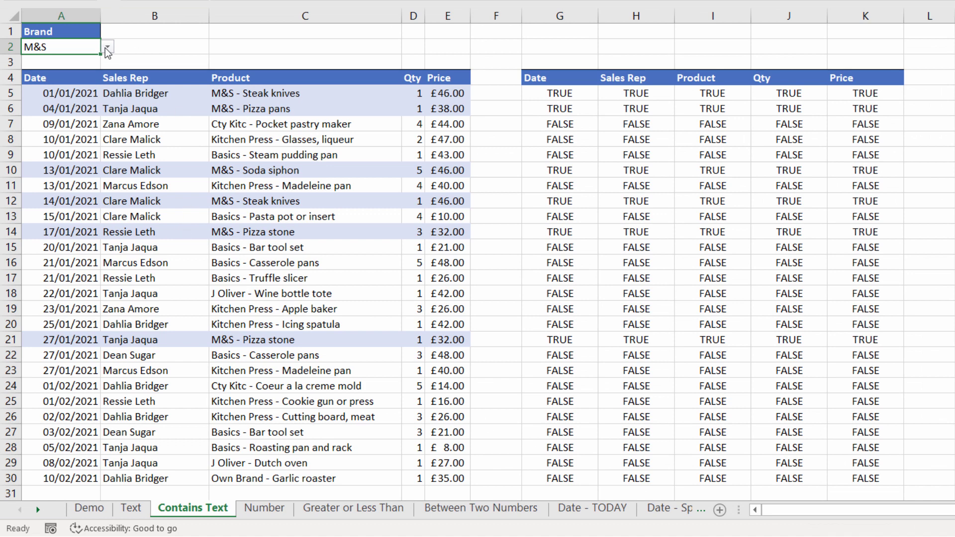
{"action": "left_click", "coordinate": [108, 47]}
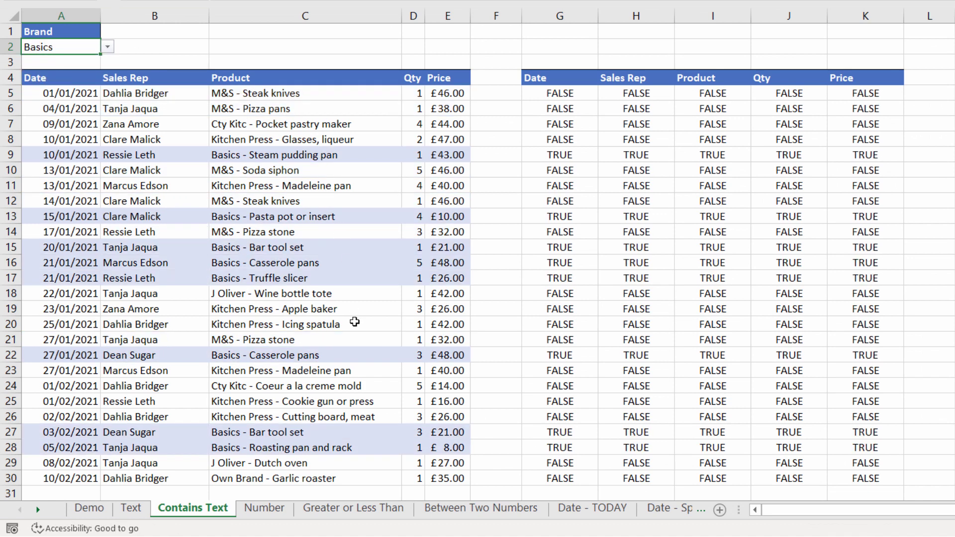
{"action": "left_click", "coordinate": [279, 503]}
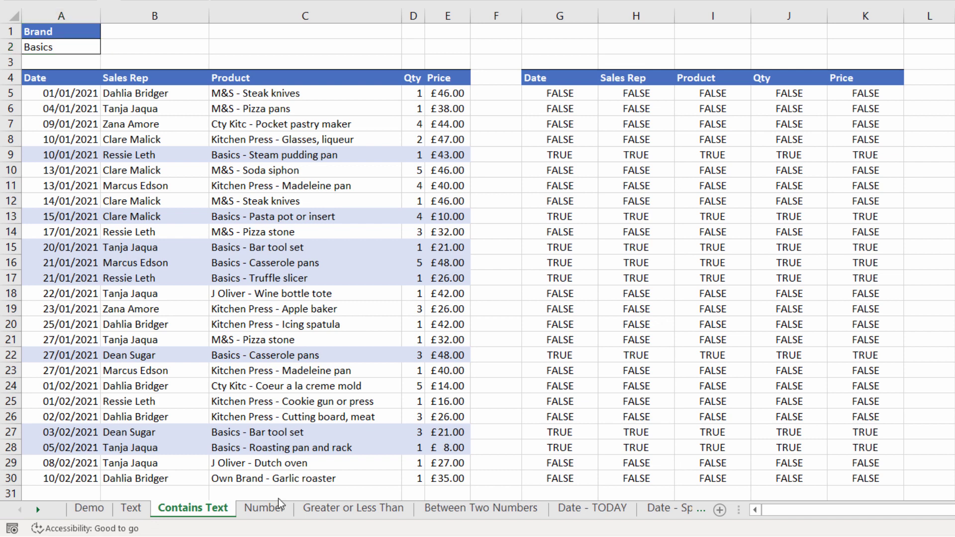
{"action": "left_click", "coordinate": [266, 509]}
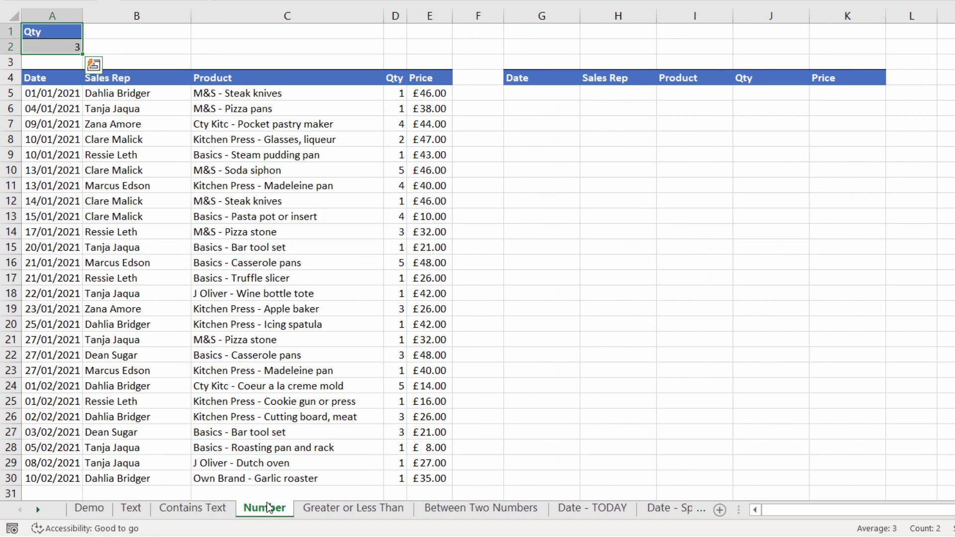
- Enter =$D5=$A$2 in G5 to test Qty against the A2 criterion
{"action": "left_click", "coordinate": [128, 125]}
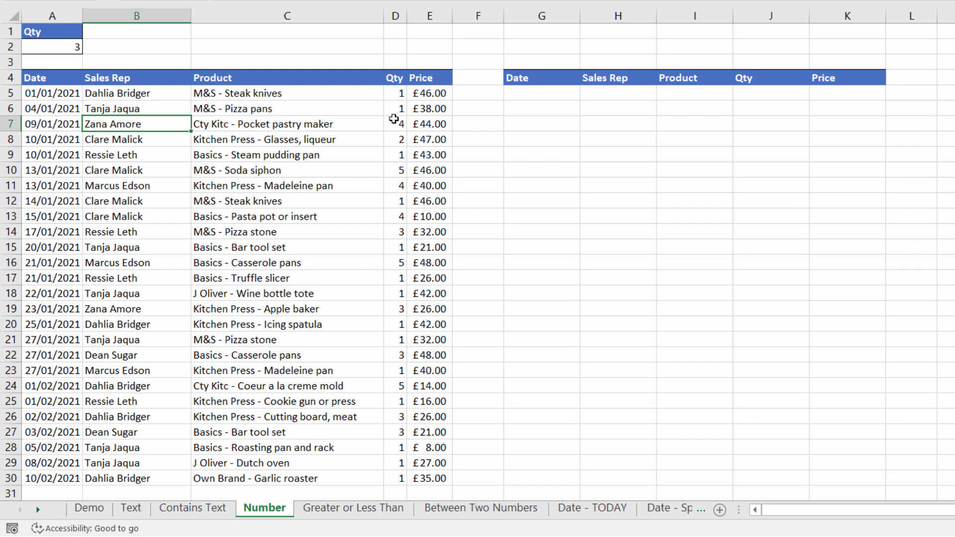
{"action": "left_click", "coordinate": [545, 95]}
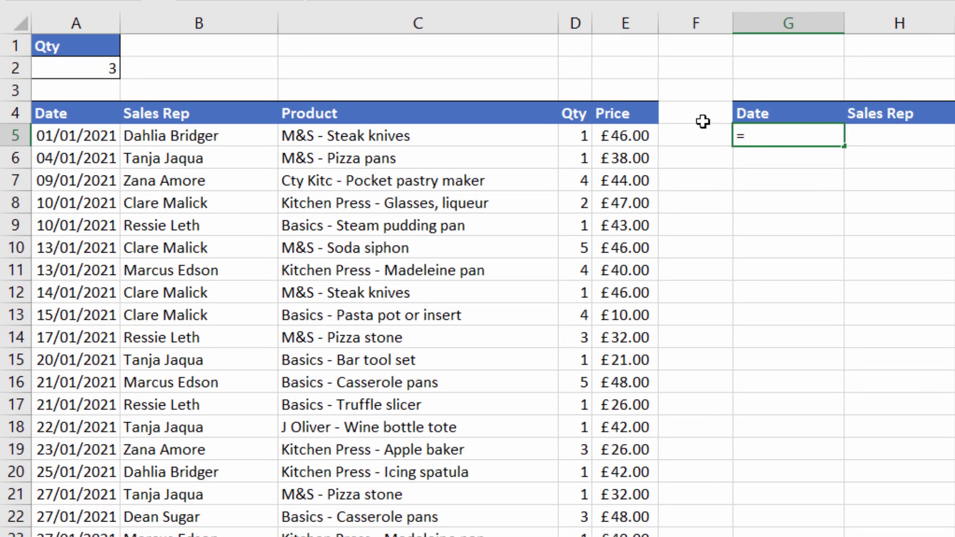
{"action": "left_click", "coordinate": [570, 135]}
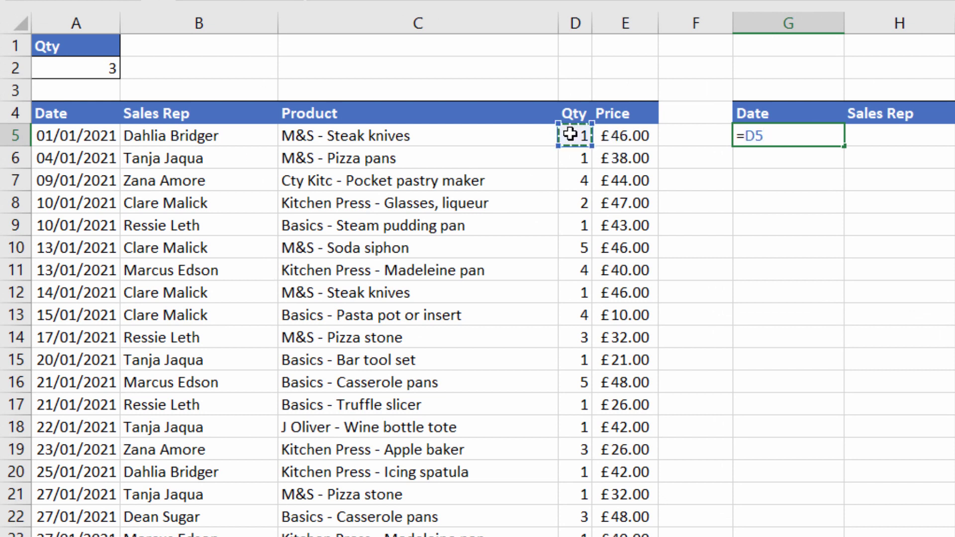
{"action": "key", "text": "F4"}
{"action": "key", "text": "F4"}
{"action": "key", "text": "F4"}
{"action": "type", "text": "="}
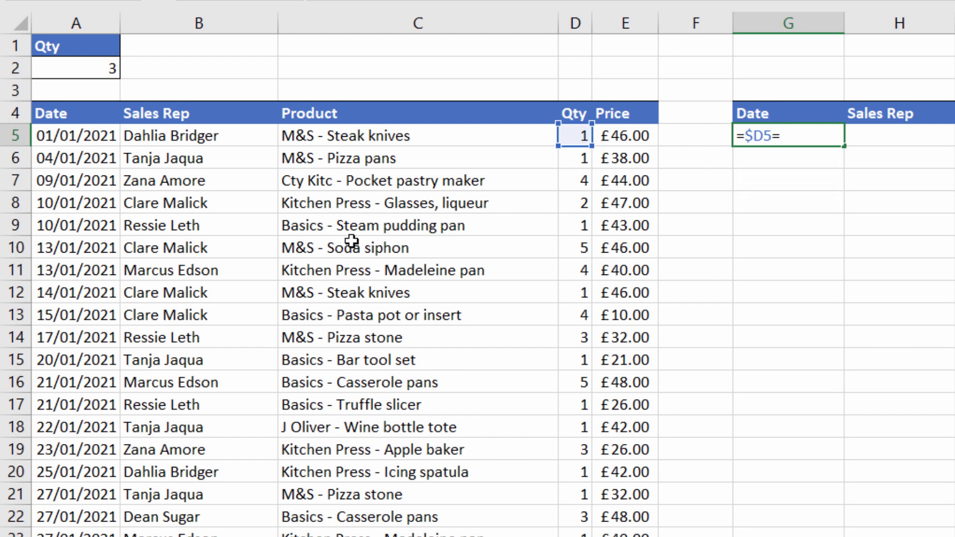
{"action": "left_click", "coordinate": [86, 68]}
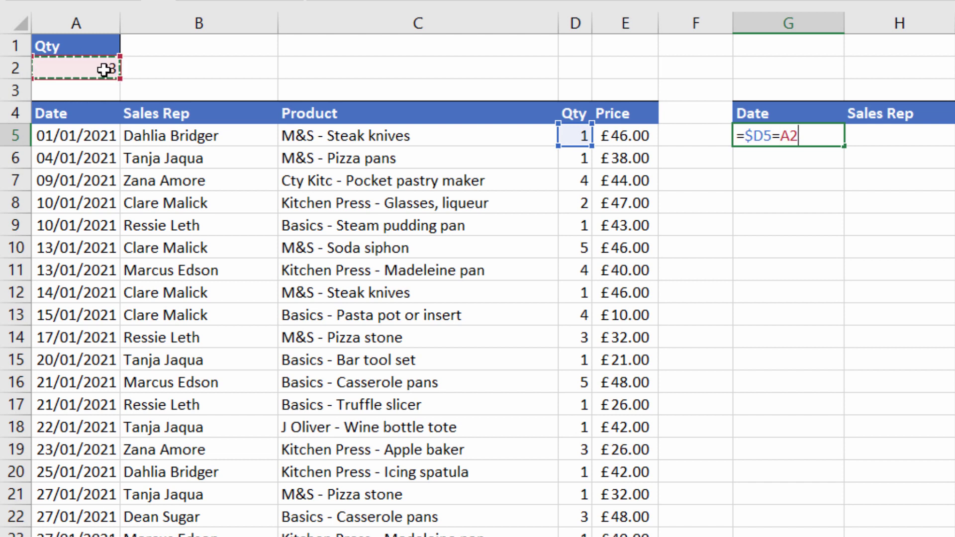
{"action": "key", "text": "F4"}
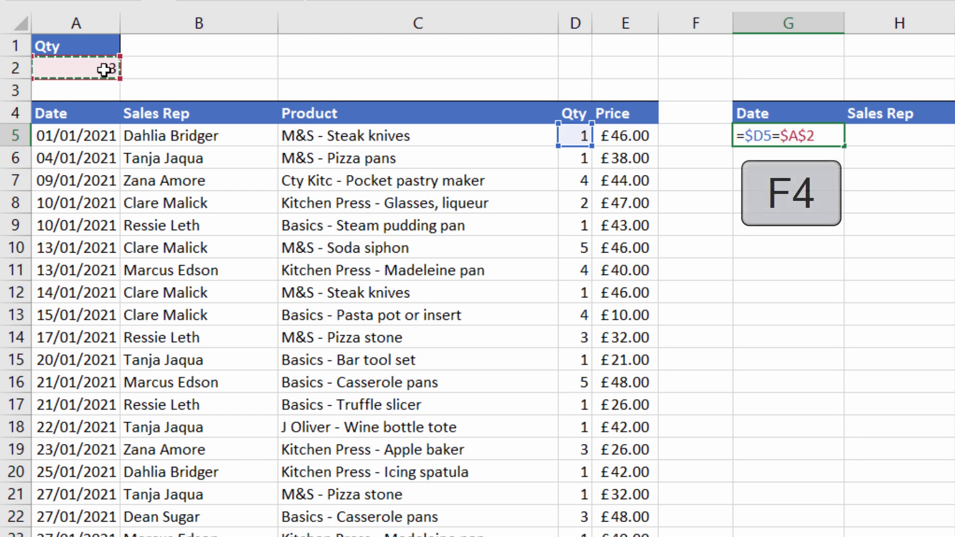
{"action": "key", "text": "Return"}
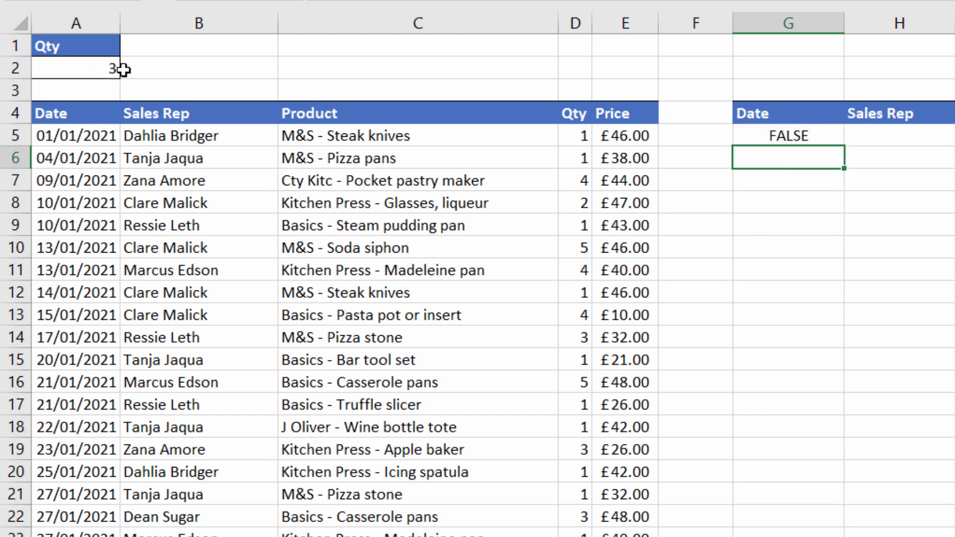
- Fill the test across G5:K30 and compare row 19's data with its results
{"action": "left_click", "coordinate": [787, 132]}
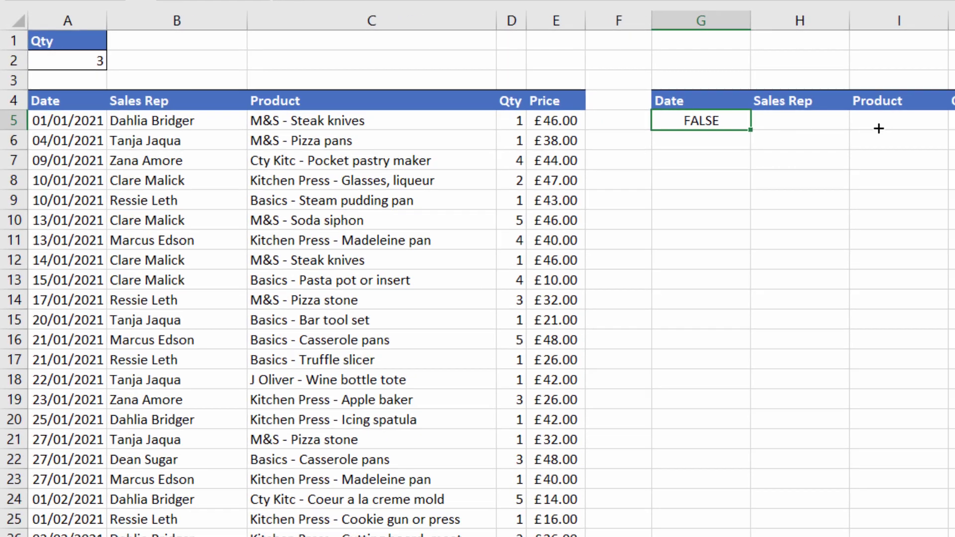
{"action": "left_click_drag", "start_coordinate": [750, 130], "coordinate": [888, 505]}
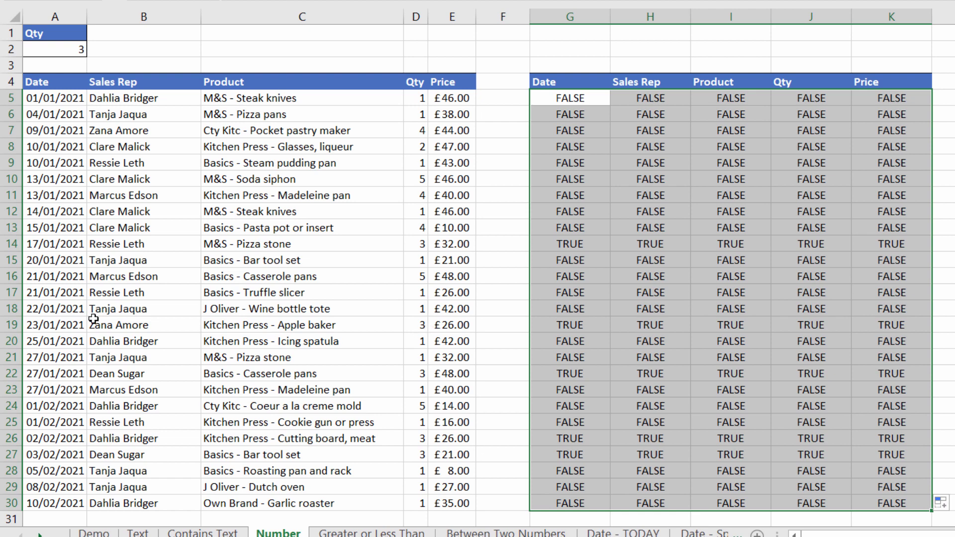
{"action": "left_click_drag", "start_coordinate": [94, 319], "coordinate": [470, 324]}
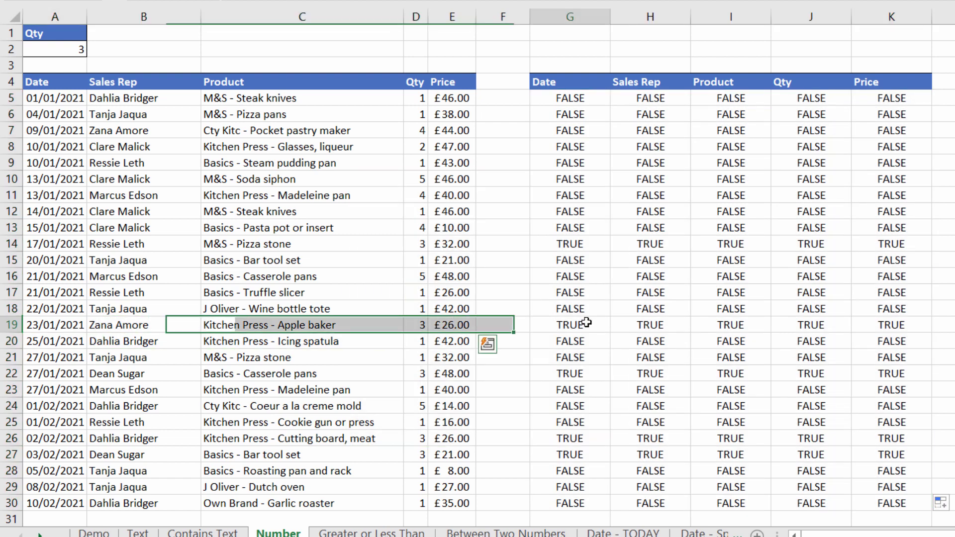
{"action": "left_click_drag", "start_coordinate": [588, 323], "coordinate": [858, 324]}
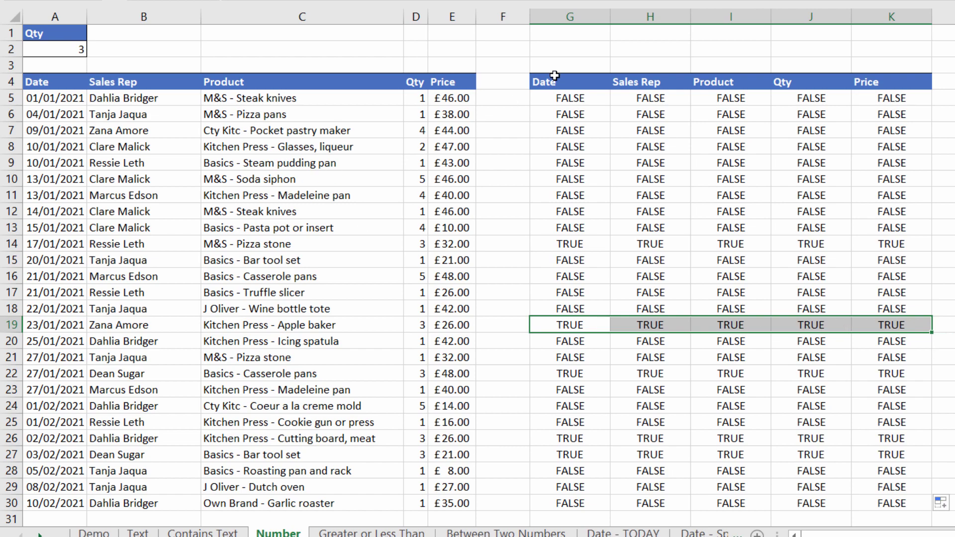
- Copy the =$D5=$A$2 formula from G5 and select data rows A5:E30
{"action": "double_click", "coordinate": [570, 97]}
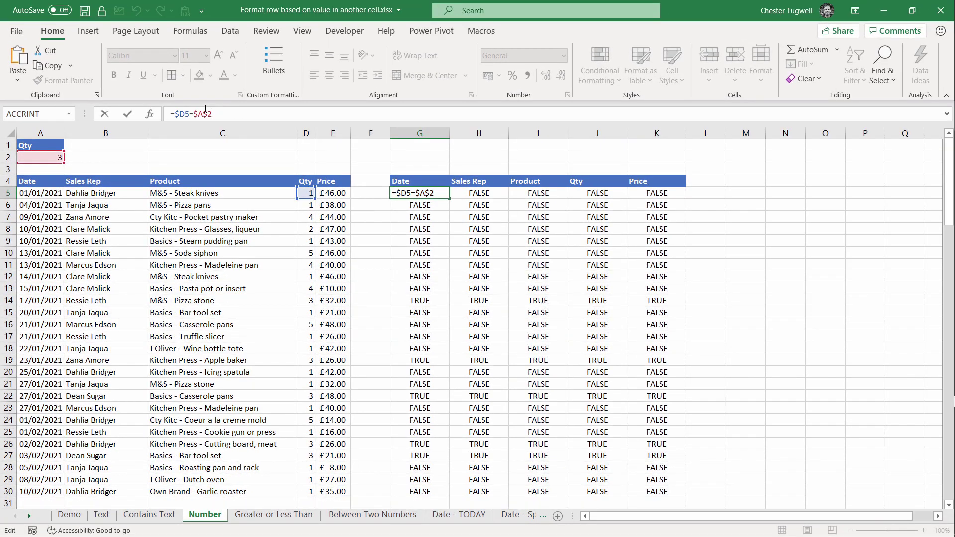
{"action": "key", "text": "shift+Home"}
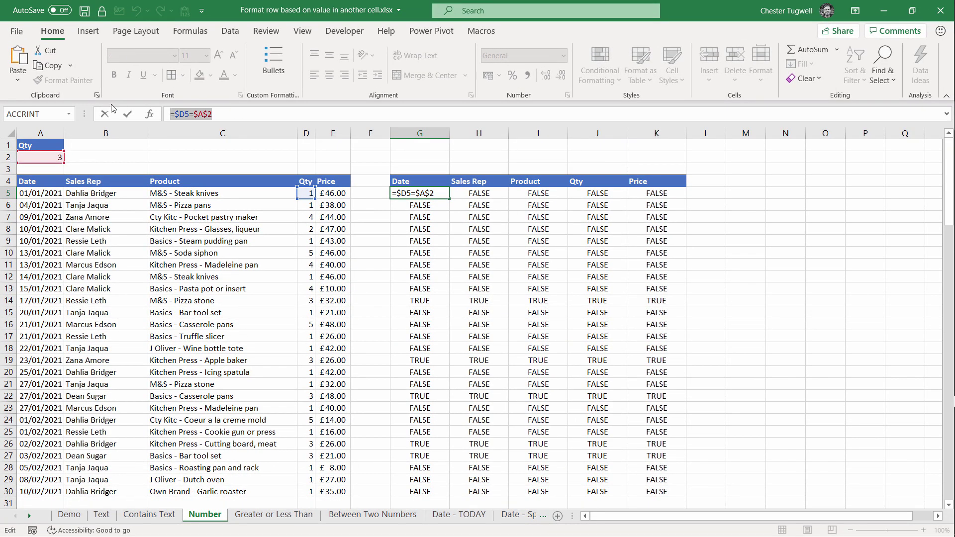
{"action": "key", "text": "ctrl+c"}
{"action": "key", "text": "Escape"}
{"action": "left_click", "coordinate": [42, 194]}
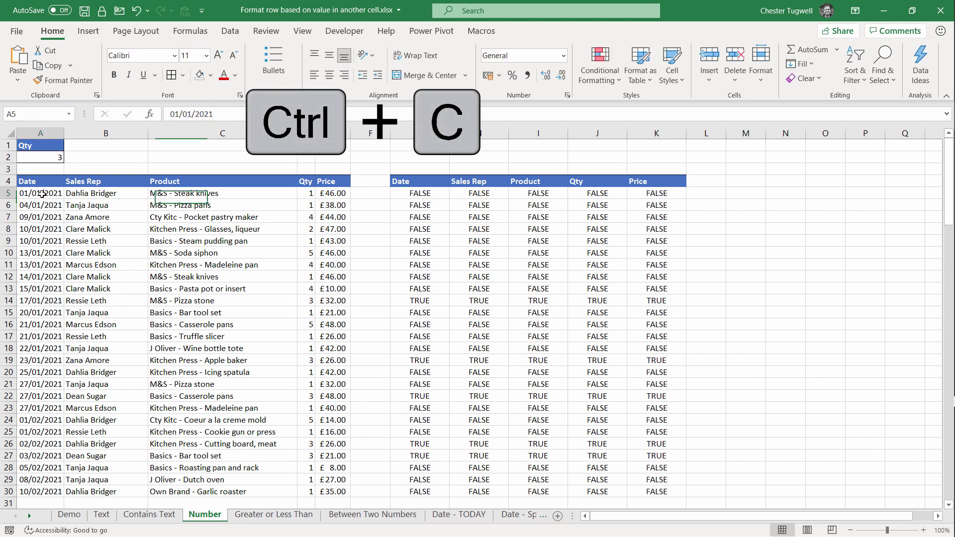
{"action": "left_click_drag", "start_coordinate": [42, 194], "coordinate": [348, 493]}
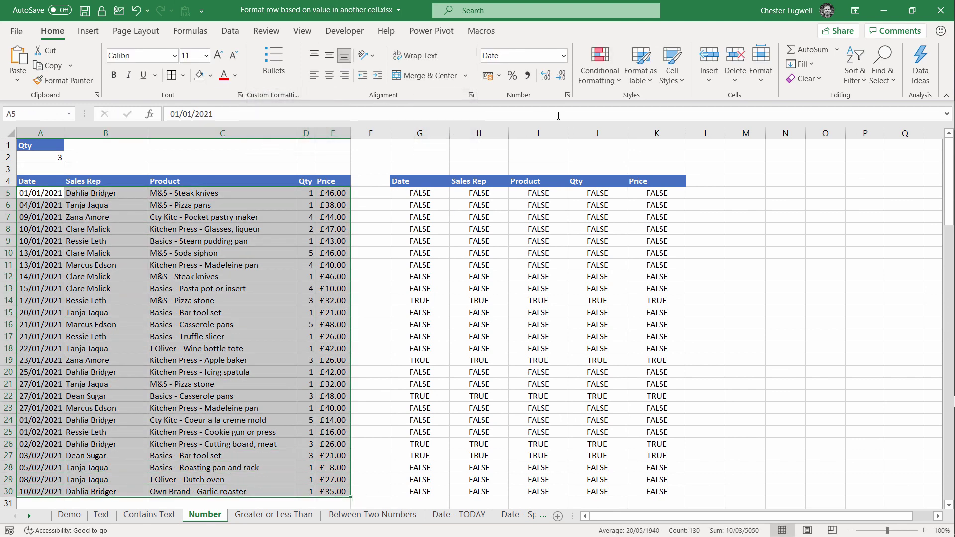
- Add a formula rule =$D5=$A$2 with light blue fill to highlight Qty 3 rows
{"action": "left_click", "coordinate": [617, 75]}
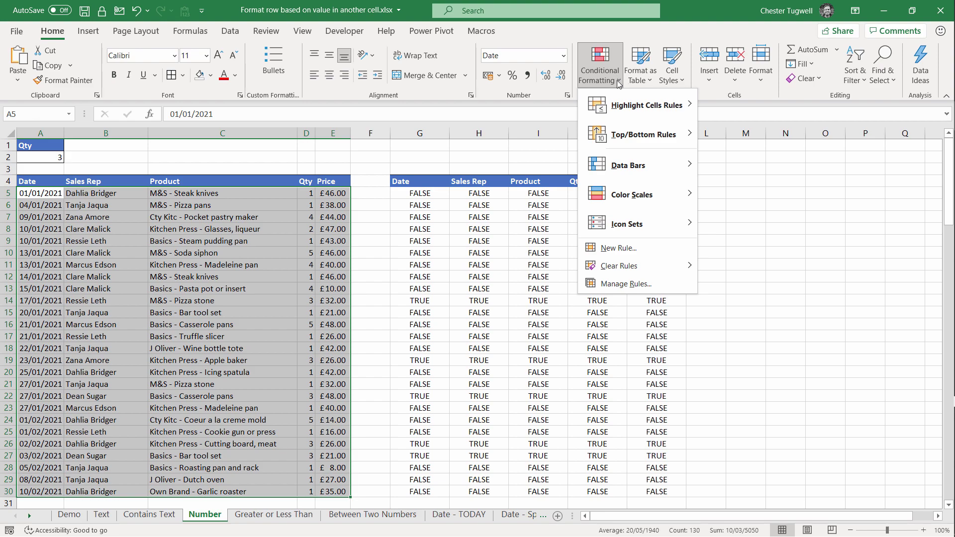
{"action": "left_click", "coordinate": [611, 249]}
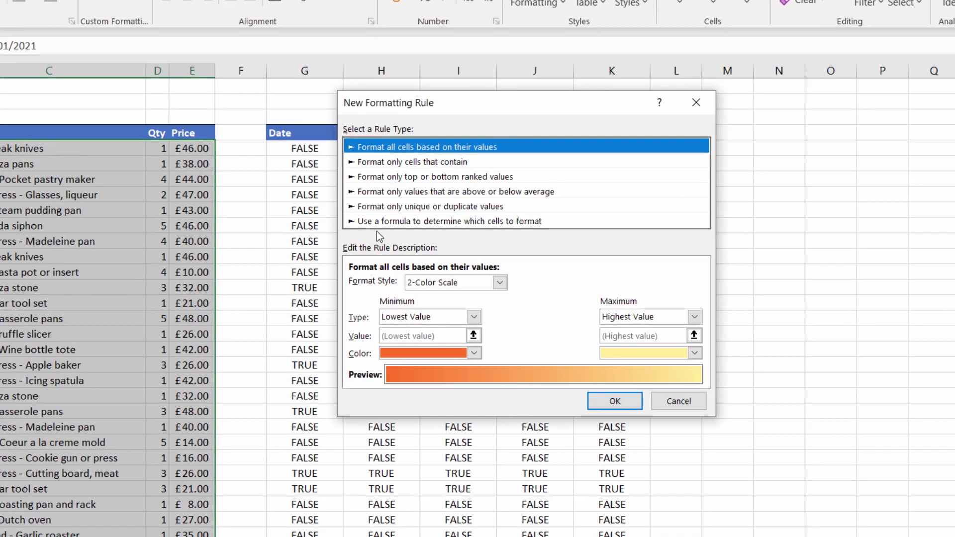
{"action": "left_click", "coordinate": [473, 248]}
{"action": "left_click", "coordinate": [289, 272]}
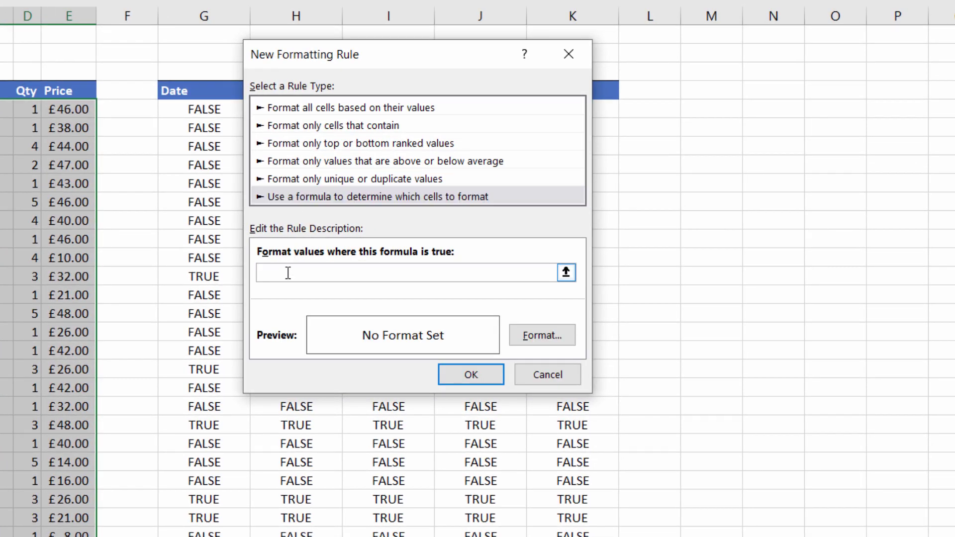
{"action": "key", "text": "ctrl+v"}
{"action": "left_click", "coordinate": [540, 342]}
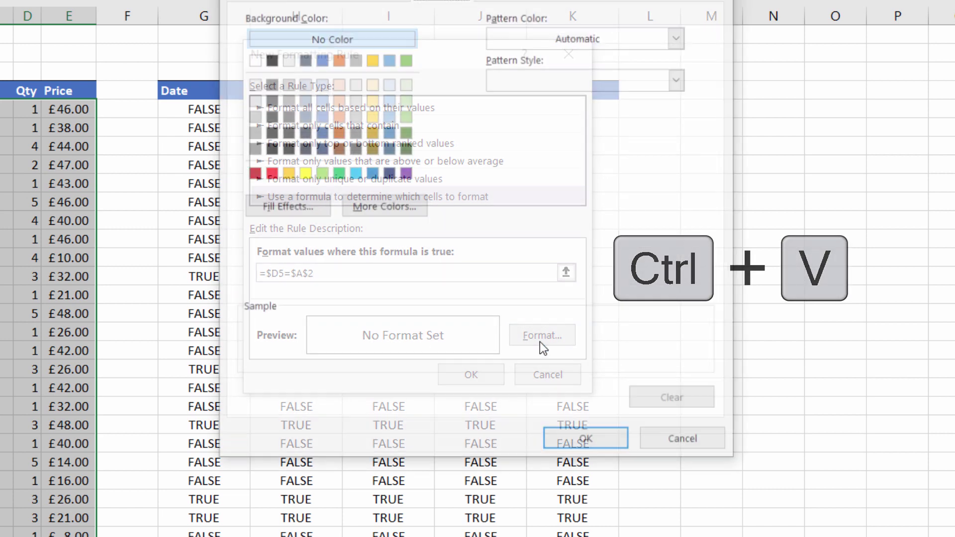
{"action": "left_click", "coordinate": [320, 82]}
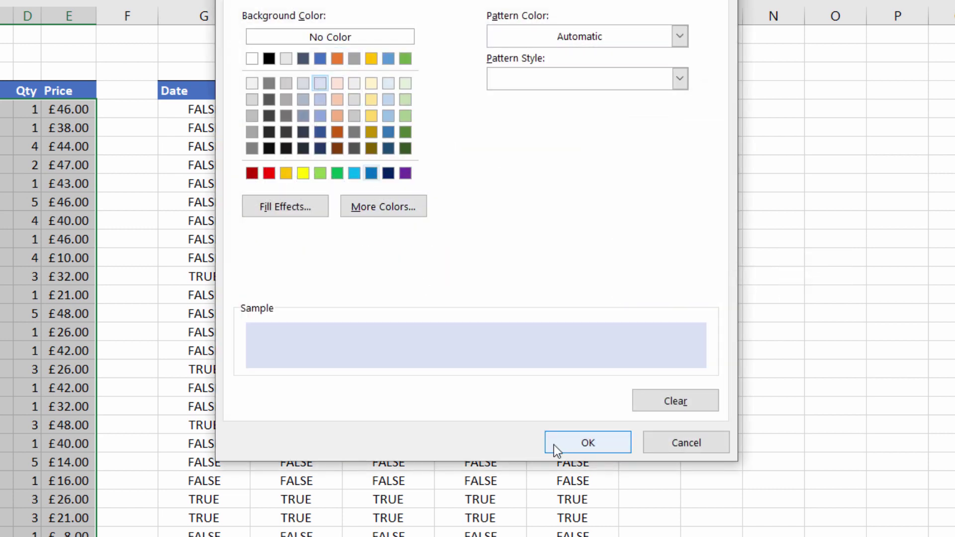
{"action": "left_click", "coordinate": [563, 444]}
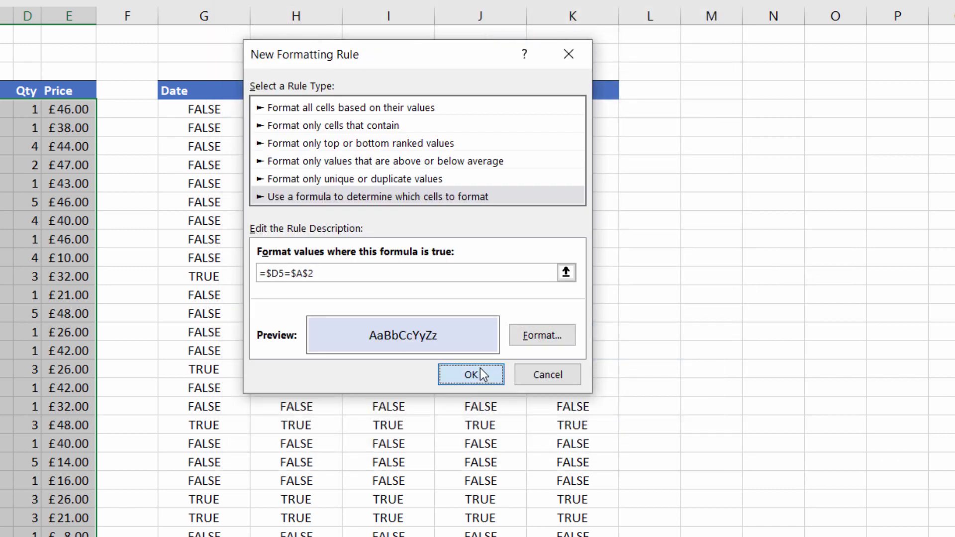
{"action": "left_click", "coordinate": [480, 373]}
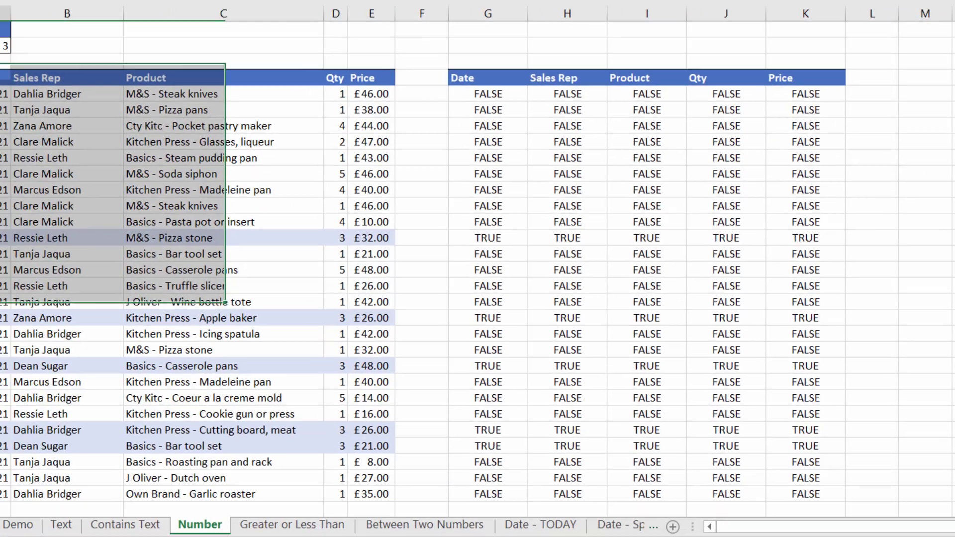
- Change the Qty criterion to 2, then go to the Greater or Less Than sheet
{"action": "type", "text": "2"}
{"action": "key", "text": "Return"}
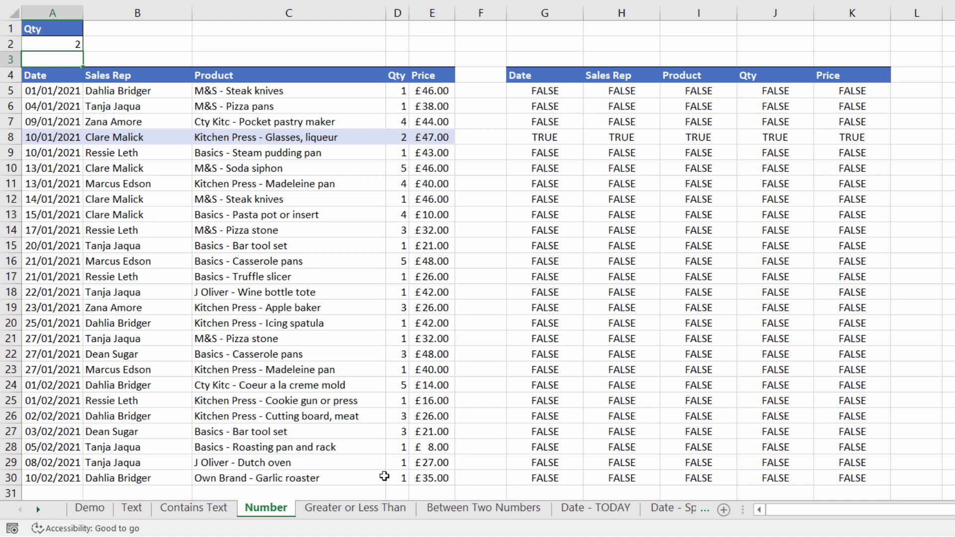
{"action": "left_click", "coordinate": [375, 513]}
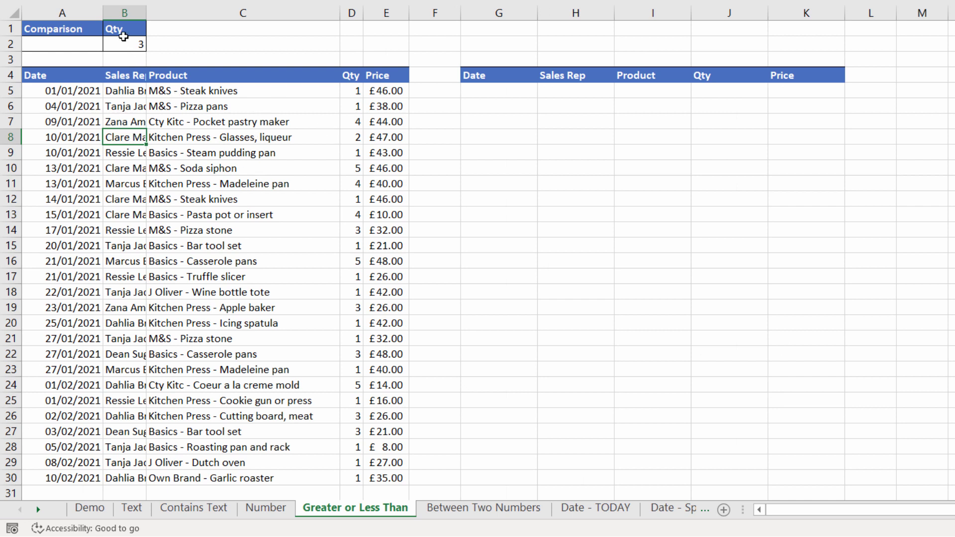
- Enter =$D5<$B2 in G5 to test whether Qty is below the B2 criterion
{"action": "left_click", "coordinate": [139, 45]}
{"action": "left_click", "coordinate": [498, 91]}
{"action": "type", "text": "="}
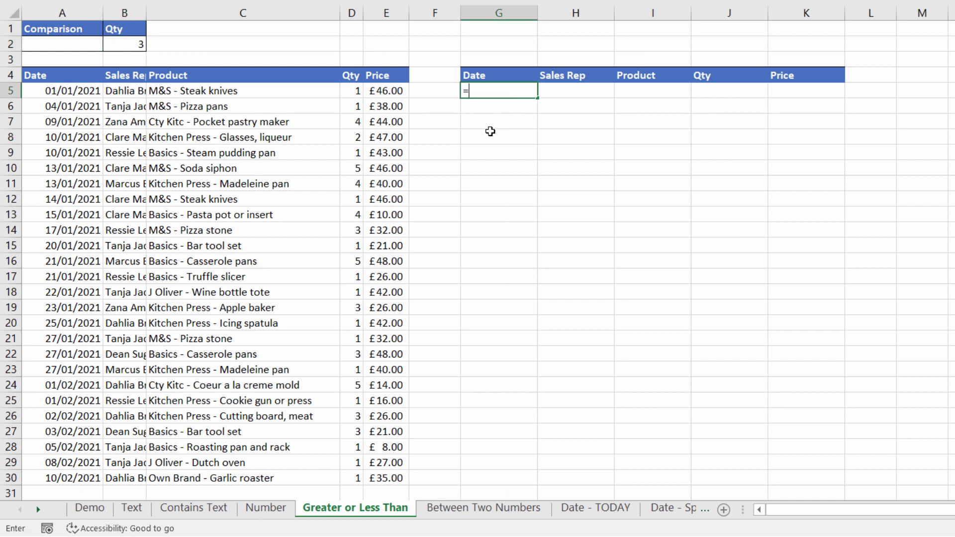
{"action": "left_click", "coordinate": [353, 91]}
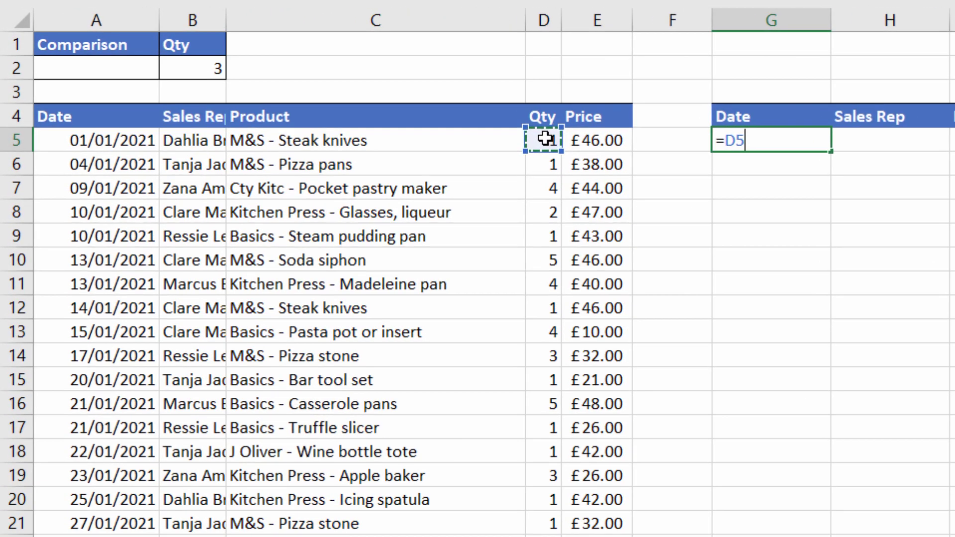
{"action": "type", "text": "<"}
{"action": "left_click", "coordinate": [210, 68]}
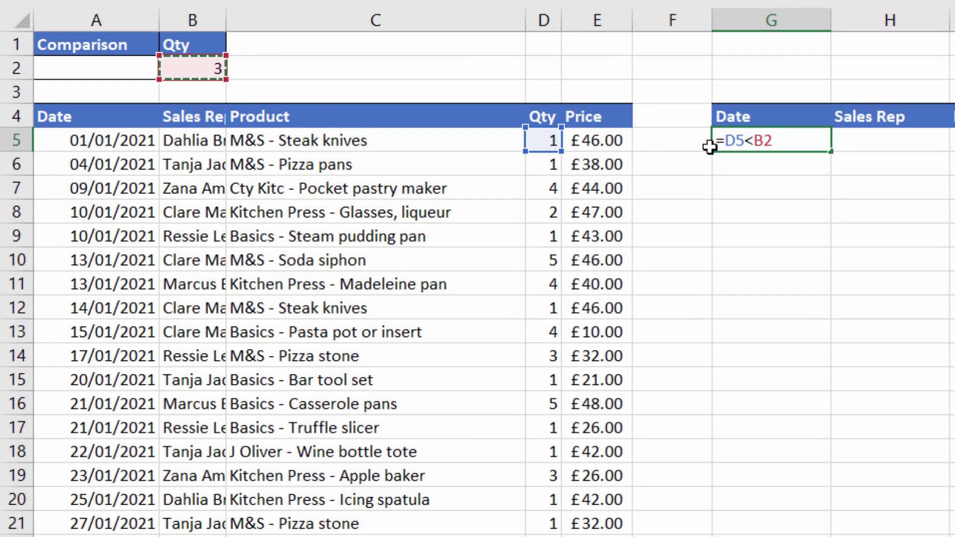
{"action": "left_click", "coordinate": [735, 142]}
{"action": "key", "text": "F4"}
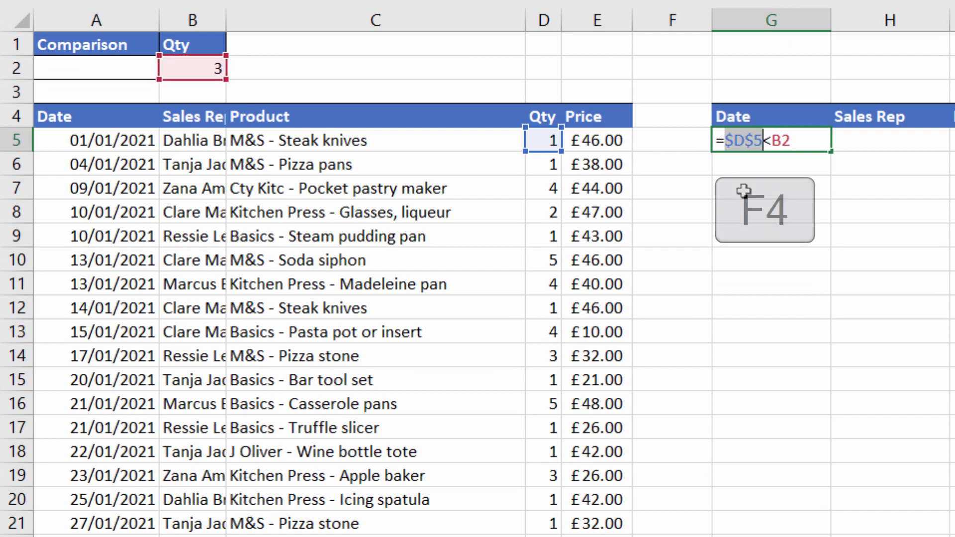
{"action": "key", "text": "F4"}
{"action": "key", "text": "F4"}
{"action": "key", "text": "Return"}
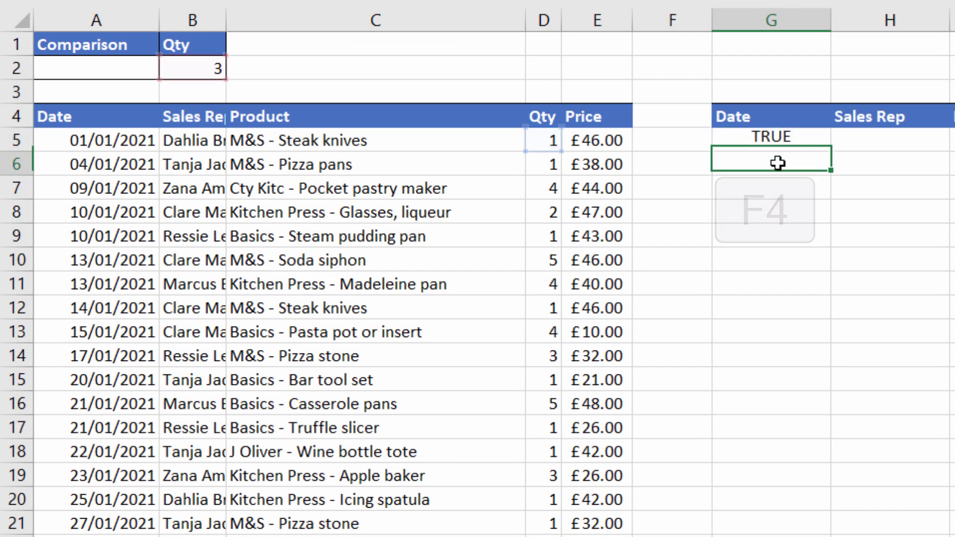
- Fill the less-than formula right to column K and down to row 30
{"action": "left_click", "coordinate": [807, 139]}
{"action": "left_click_drag", "start_coordinate": [831, 145], "coordinate": [954, 154]}
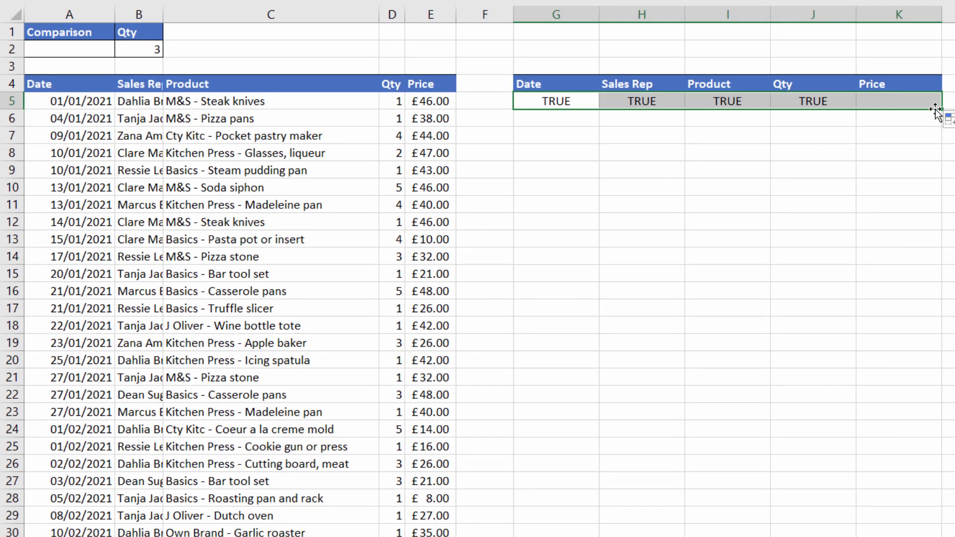
{"action": "left_click_drag", "start_coordinate": [935, 111], "coordinate": [910, 523]}
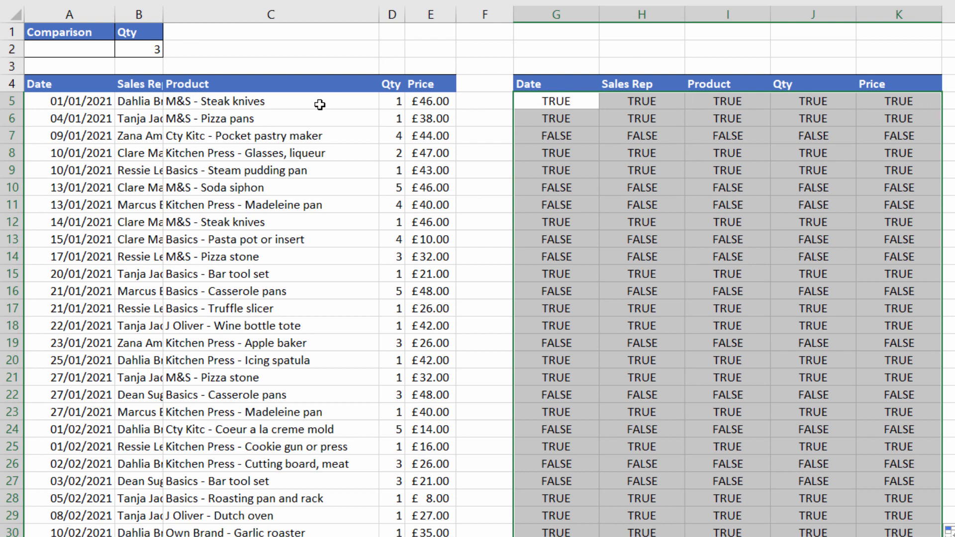
- Restrict A2 with data validation to a list of 'Greater than, Less than'
{"action": "left_click", "coordinate": [83, 54]}
{"action": "type", "text": "Greater"}
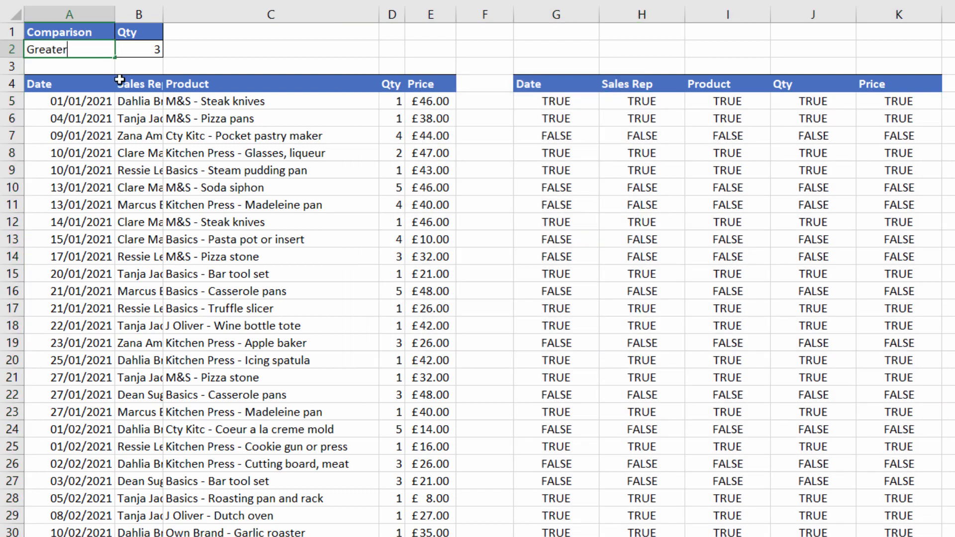
{"action": "key", "text": "Return"}
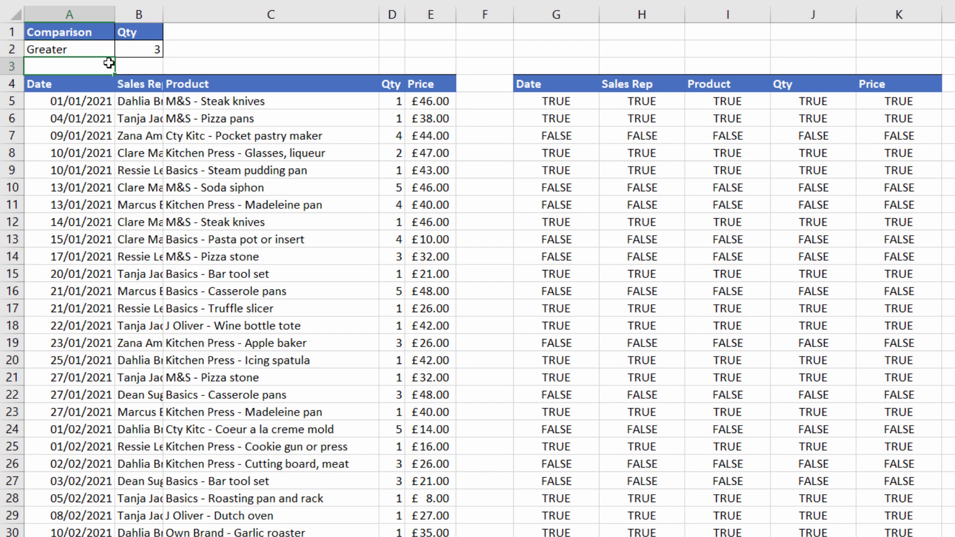
{"action": "left_click", "coordinate": [70, 45]}
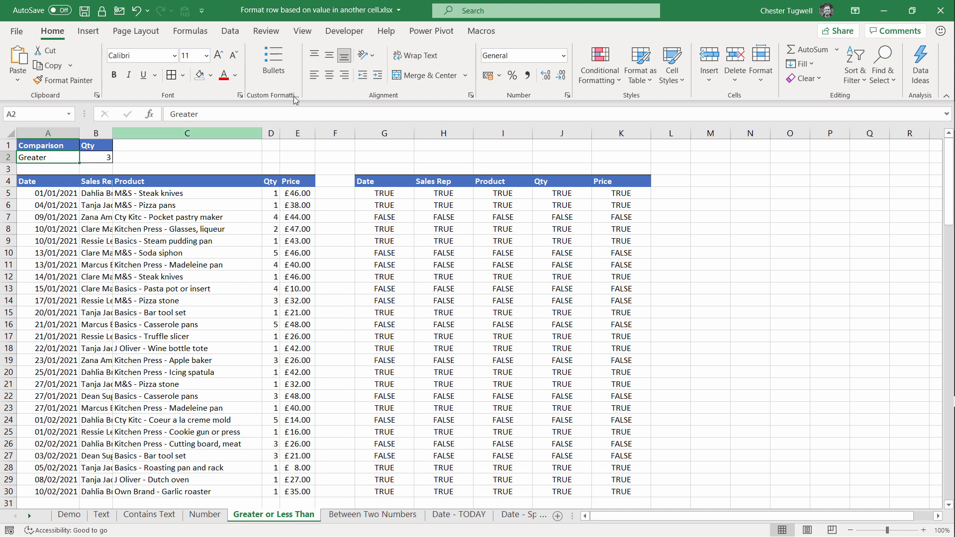
{"action": "left_click", "coordinate": [230, 34]}
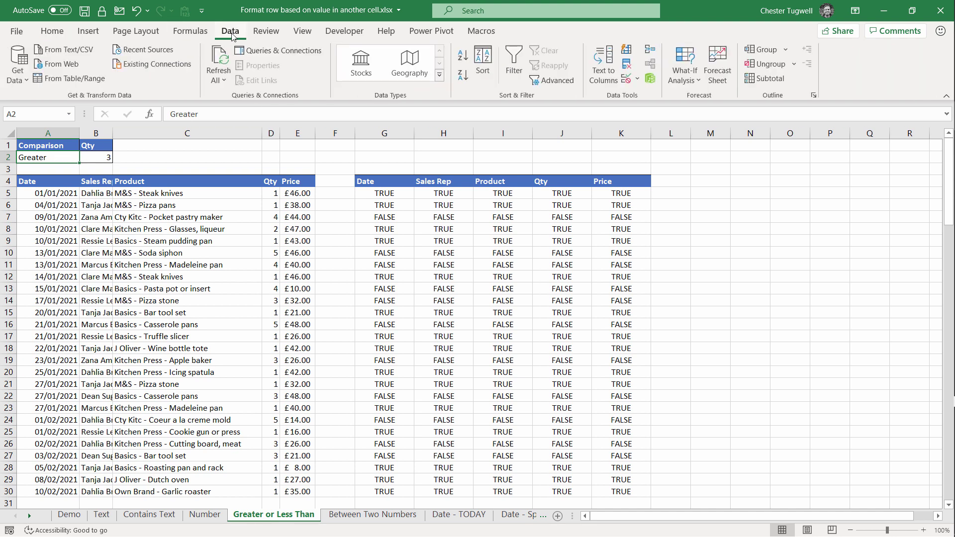
{"action": "left_click", "coordinate": [626, 79]}
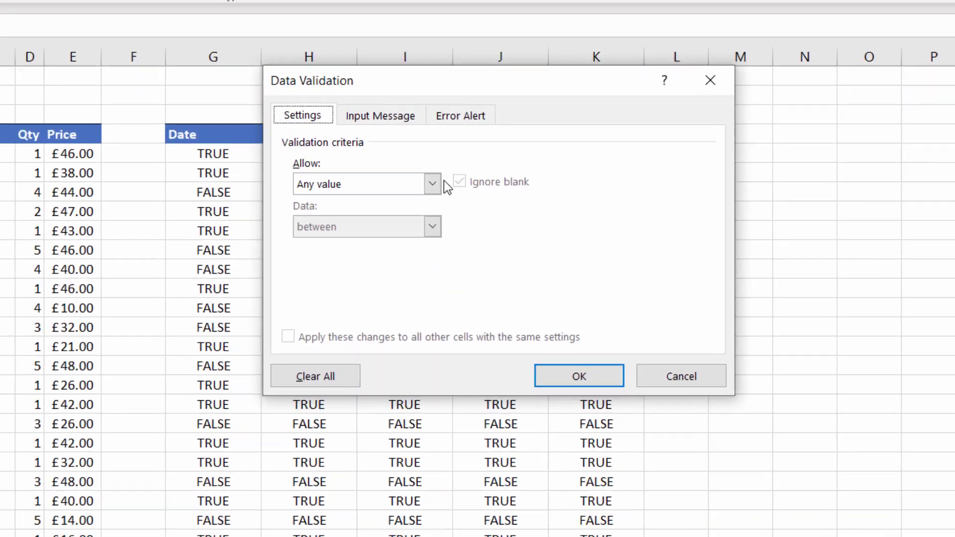
{"action": "left_click", "coordinate": [432, 184]}
{"action": "left_click", "coordinate": [403, 247]}
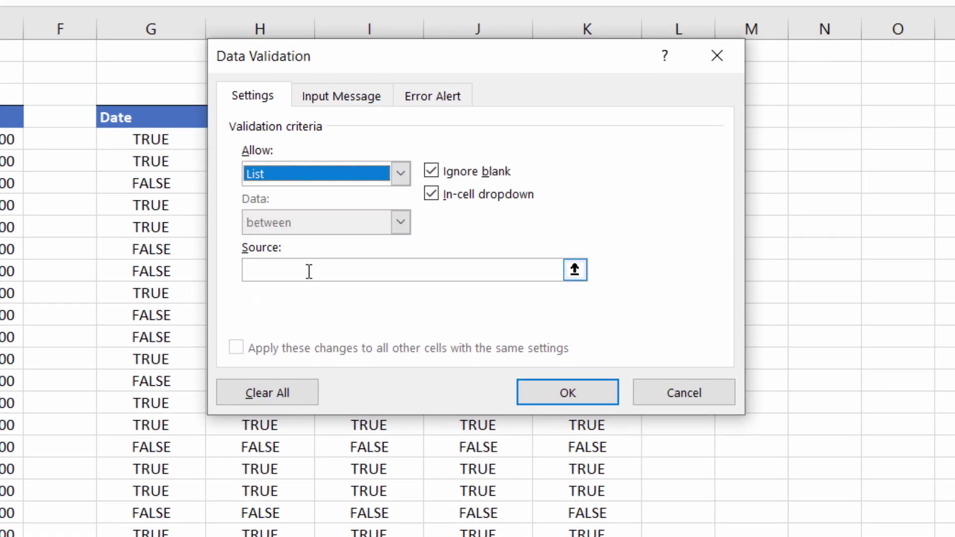
{"action": "left_click", "coordinate": [337, 270]}
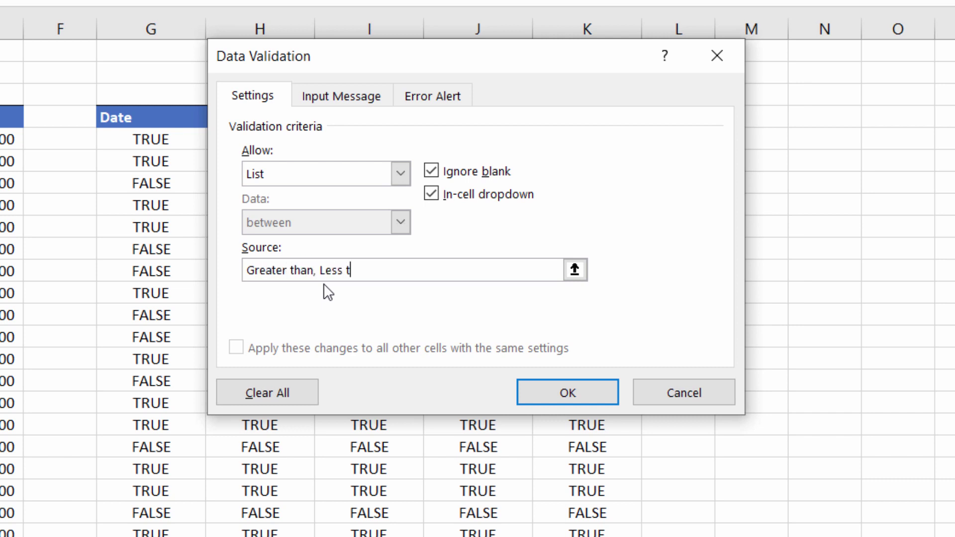
{"action": "left_click", "coordinate": [551, 390]}
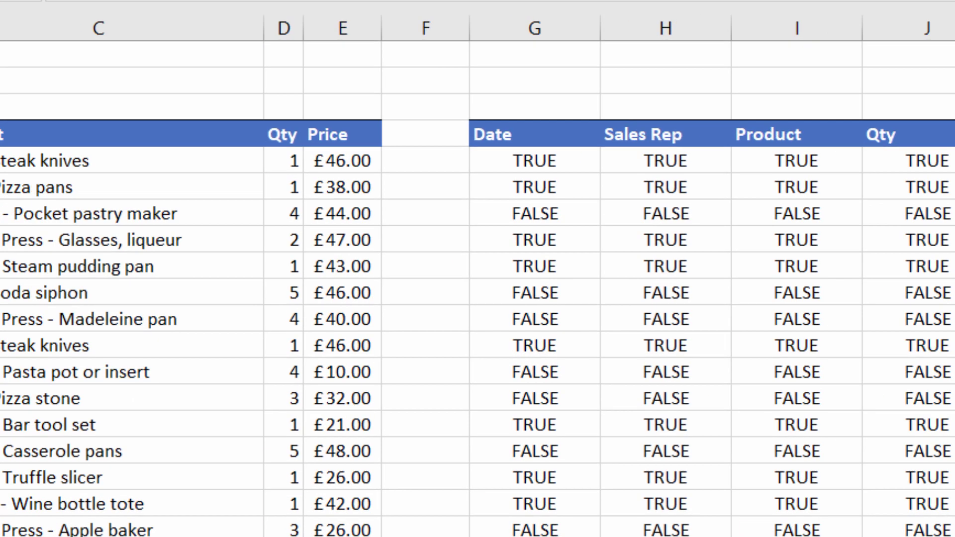
- Try both options in A2's dropdown, leaving it set to Greater than
{"action": "left_click", "coordinate": [229, 91]}
{"action": "left_click", "coordinate": [163, 122]}
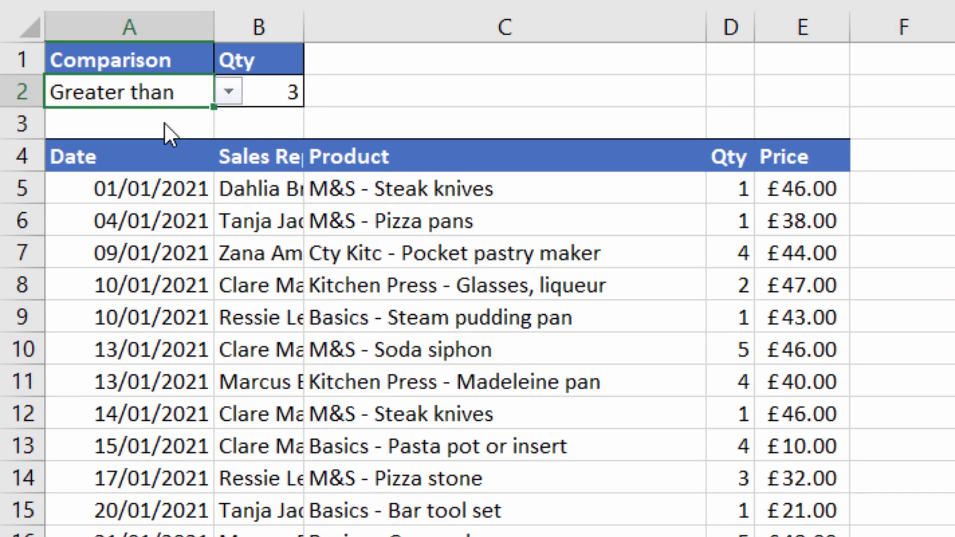
{"action": "left_click", "coordinate": [229, 92]}
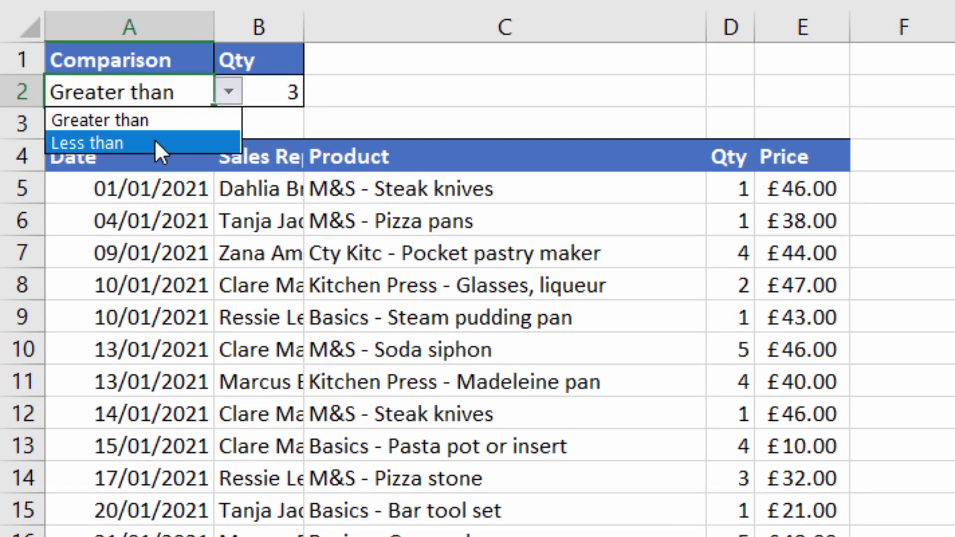
{"action": "left_click", "coordinate": [154, 143]}
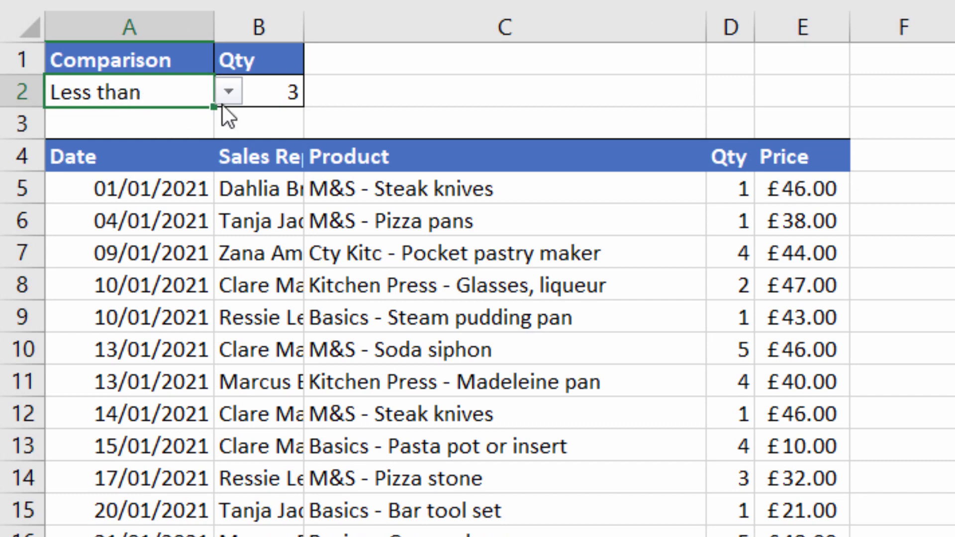
{"action": "left_click", "coordinate": [229, 94]}
{"action": "left_click", "coordinate": [182, 124]}
{"action": "left_click", "coordinate": [271, 86]}
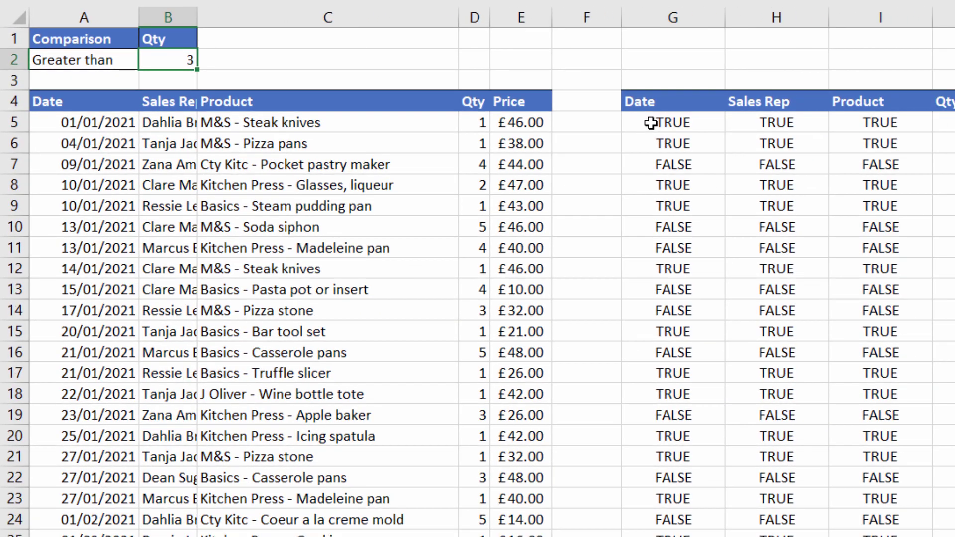
- Review G5's existing formula without changing it
{"action": "left_click", "coordinate": [653, 124]}
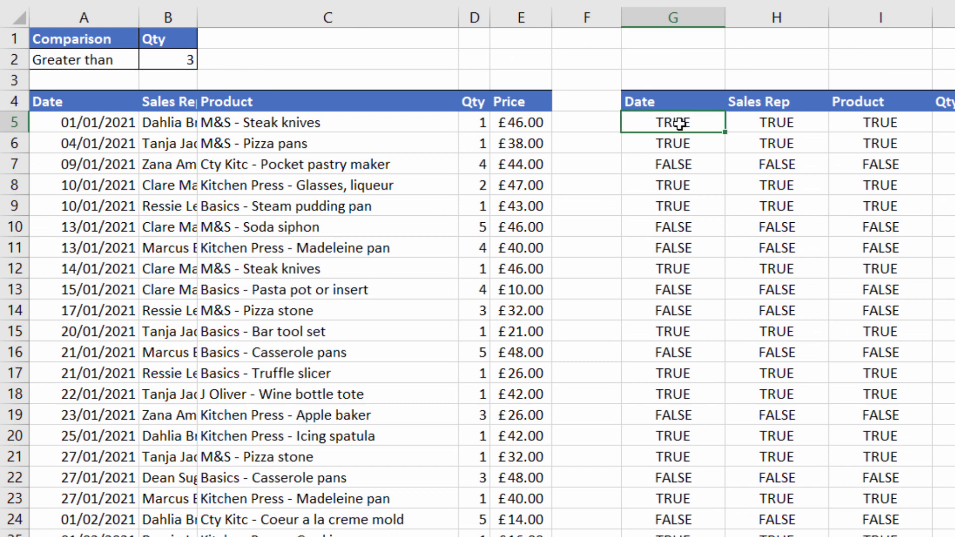
{"action": "key", "text": "F2"}
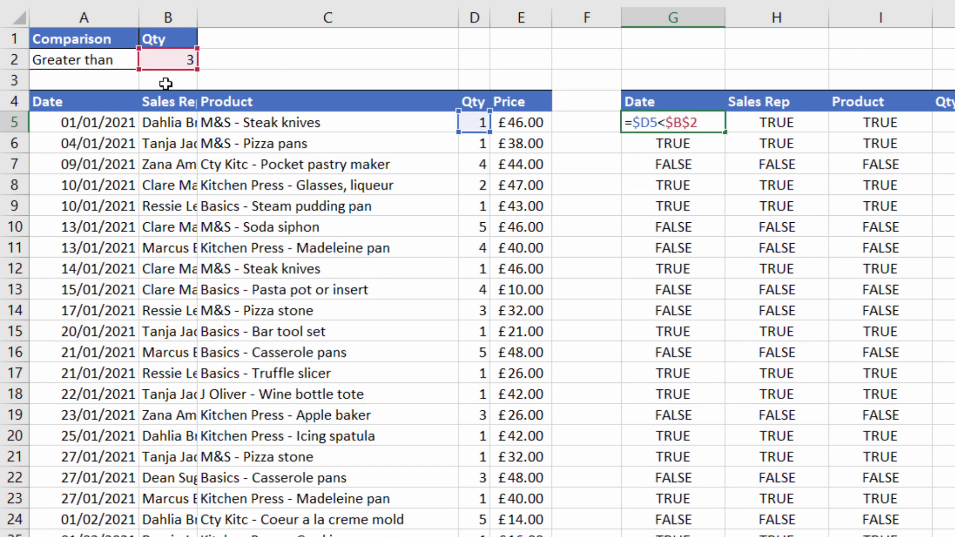
{"action": "key", "text": "Left"}
{"action": "key", "text": "Left"}
{"action": "key", "text": "Escape"}
- Start G5's formula as =IF($A$2="Greater than",$D5>$B$2
{"action": "type", "text": "=i"}
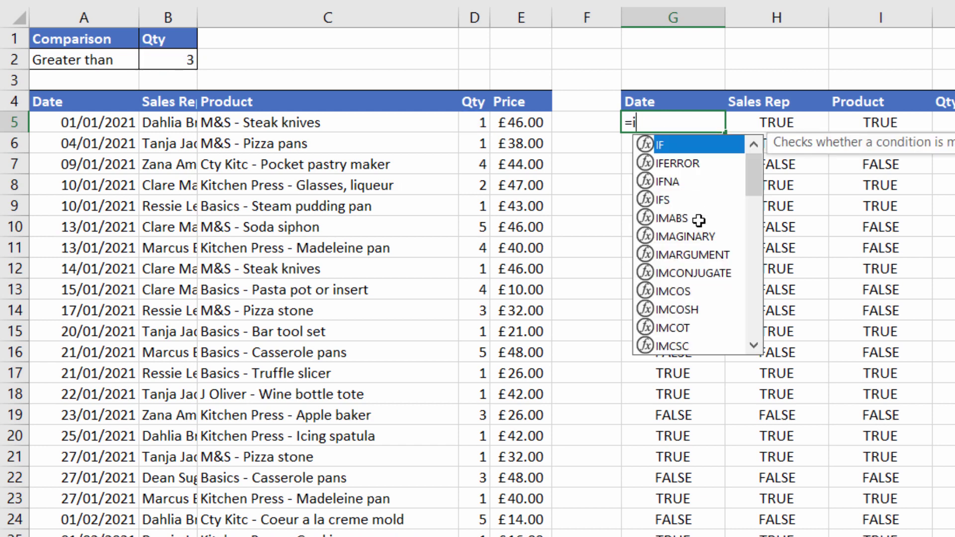
{"action": "type", "text": "f("}
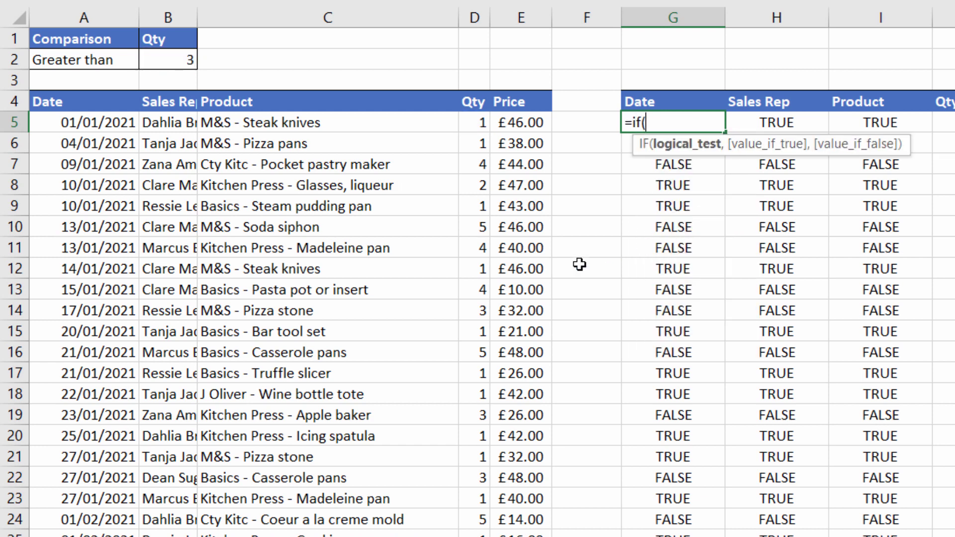
{"action": "left_click", "coordinate": [79, 63]}
{"action": "key", "text": "F4"}
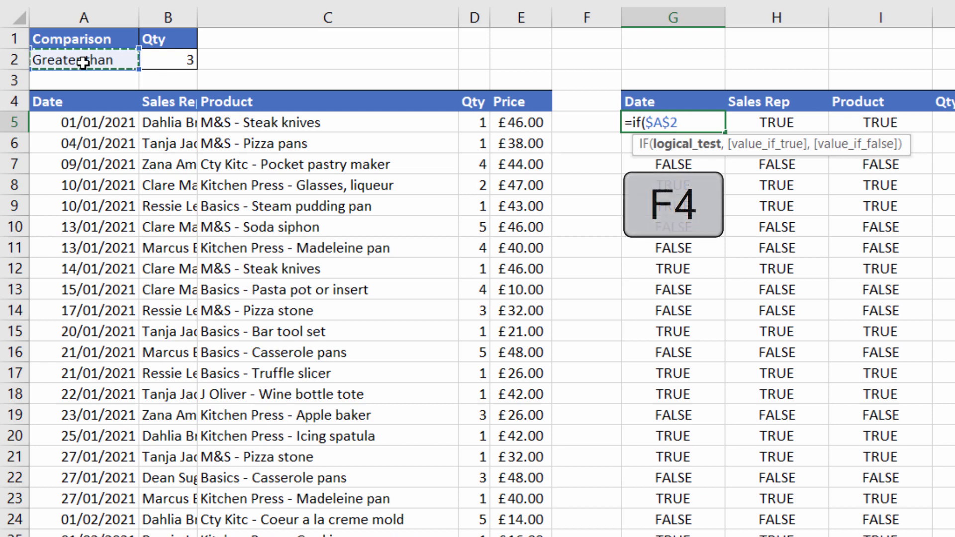
{"action": "type", "text": "=\""}
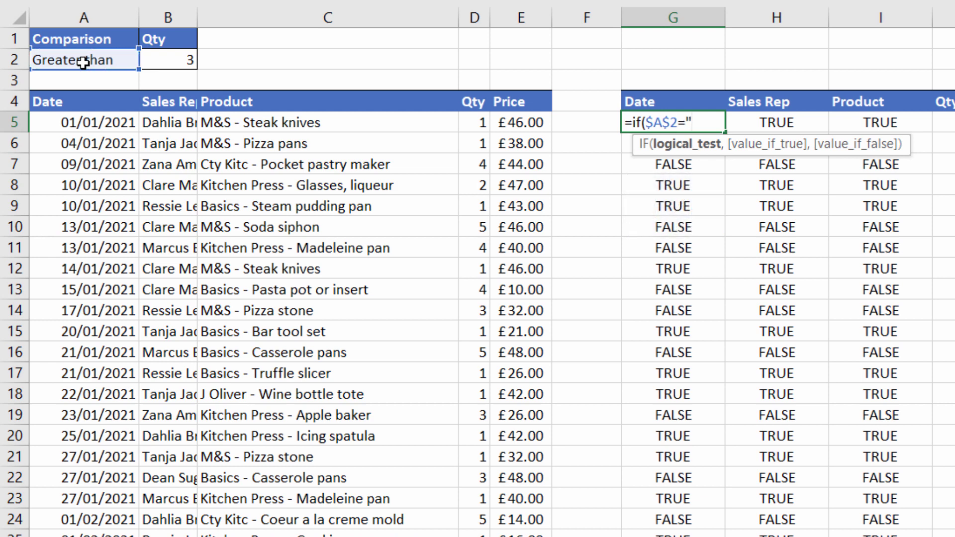
{"action": "type", "text": "Grea"}
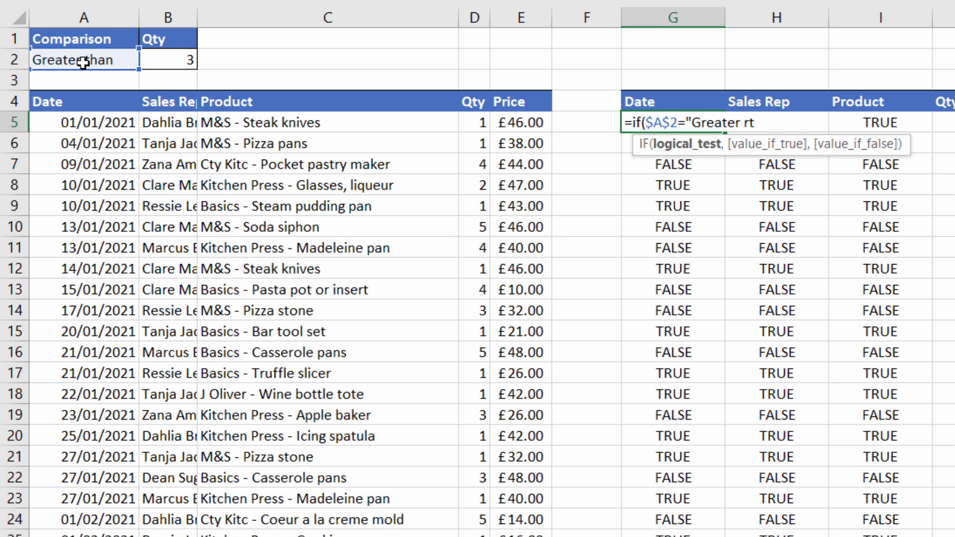
{"action": "type", "text": "ter than\","}
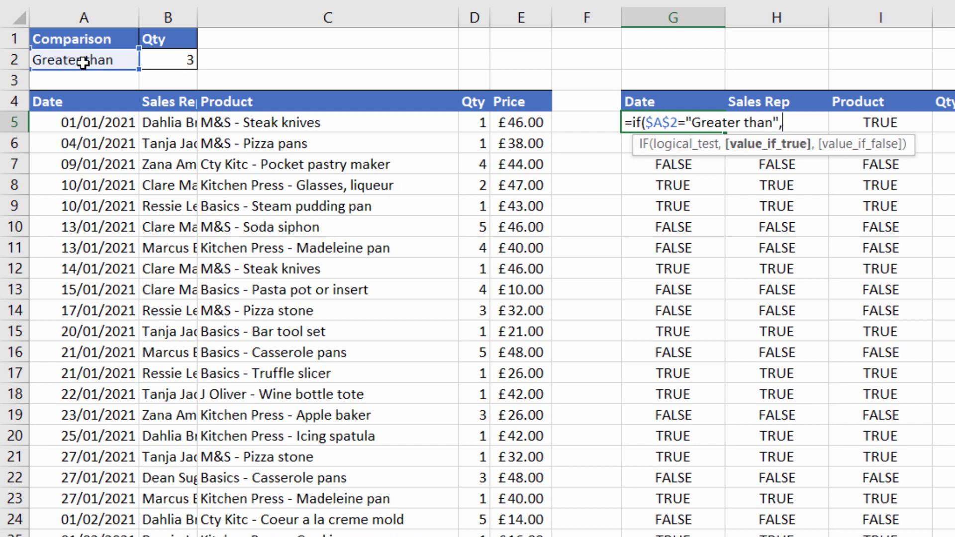
{"action": "left_click", "coordinate": [474, 122]}
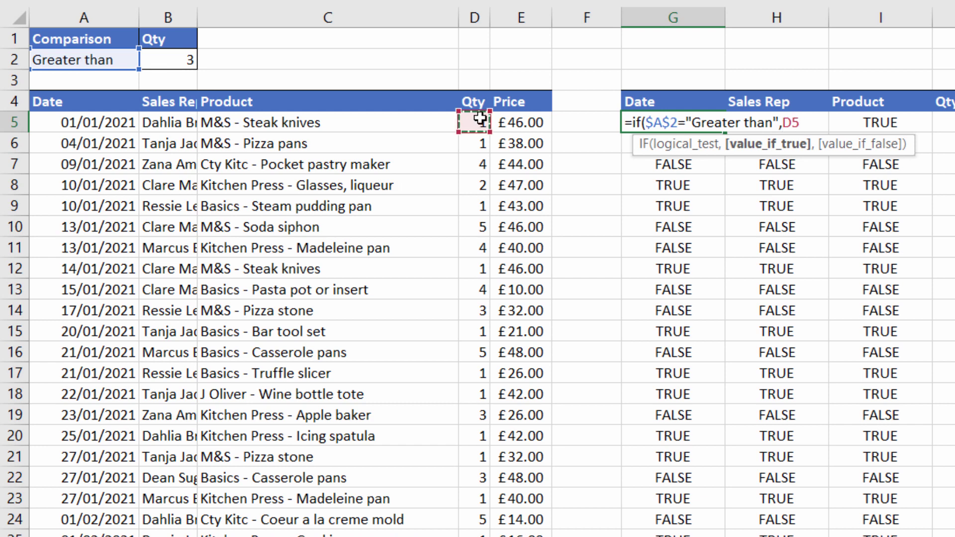
{"action": "key", "text": "F4"}
{"action": "key", "text": "F4"}
{"action": "key", "text": "F4"}
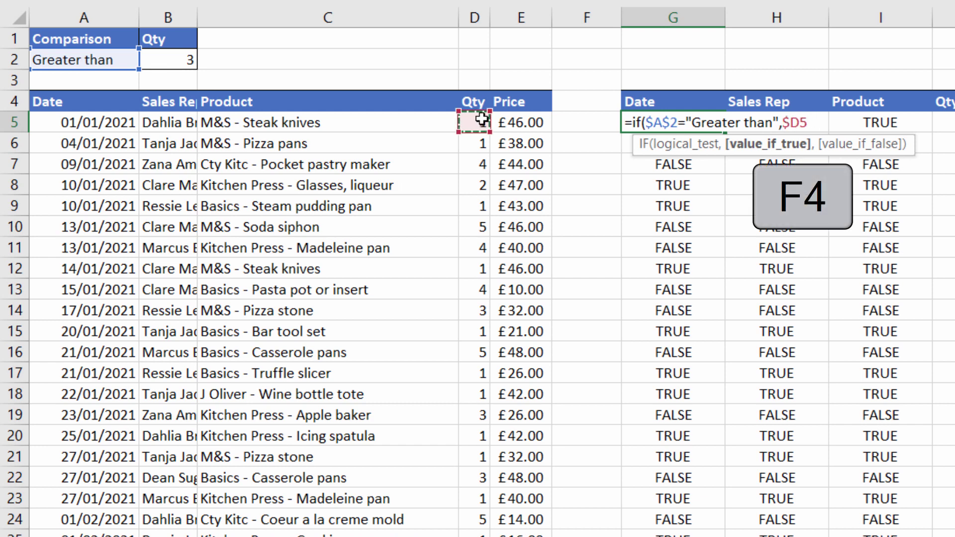
{"action": "type", "text": ">"}
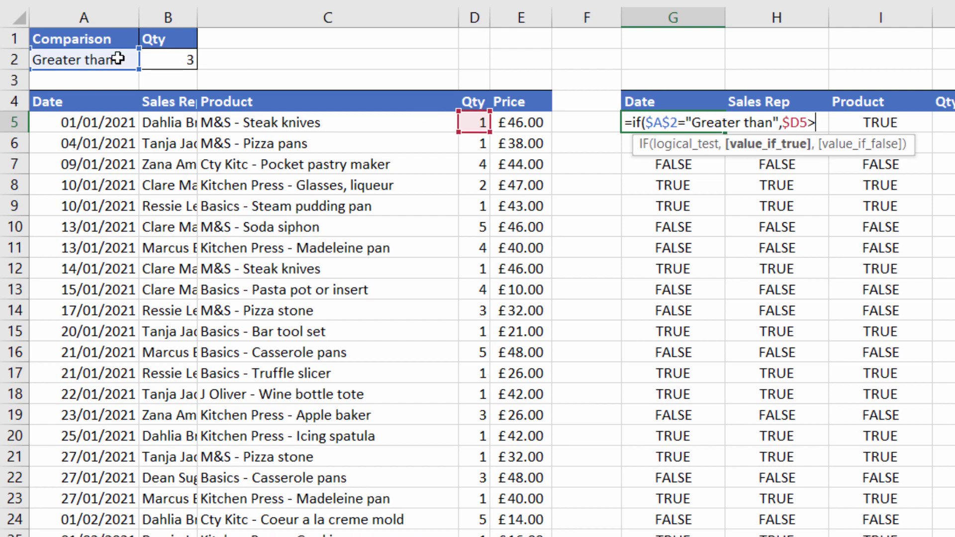
{"action": "left_click", "coordinate": [181, 59]}
{"action": "key", "text": "F4"}
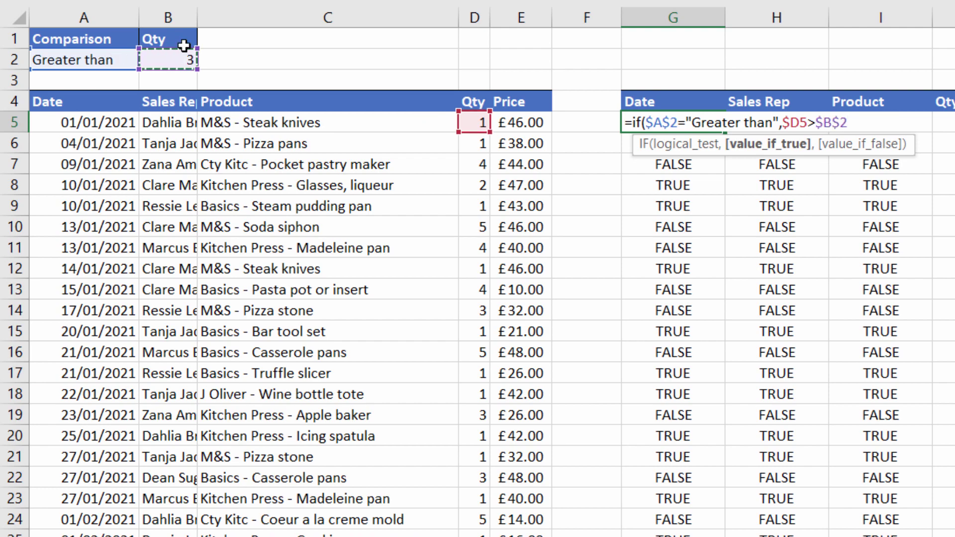
- Add the nested IF($A$2="Less than",$D5<$B$2) branch and enter the formula
{"action": "type", "text": ",if"}
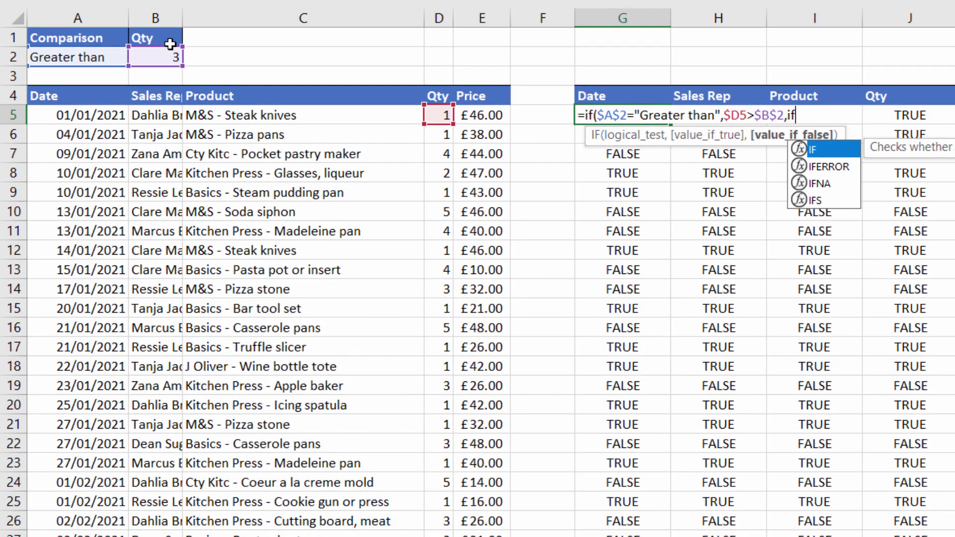
{"action": "type", "text": "("}
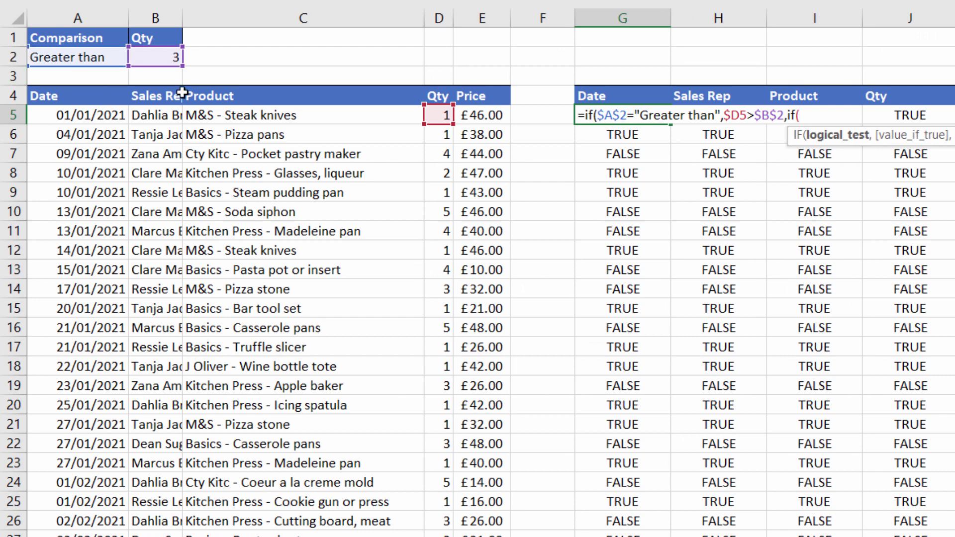
{"action": "left_click", "coordinate": [95, 54]}
{"action": "key", "text": "F4"}
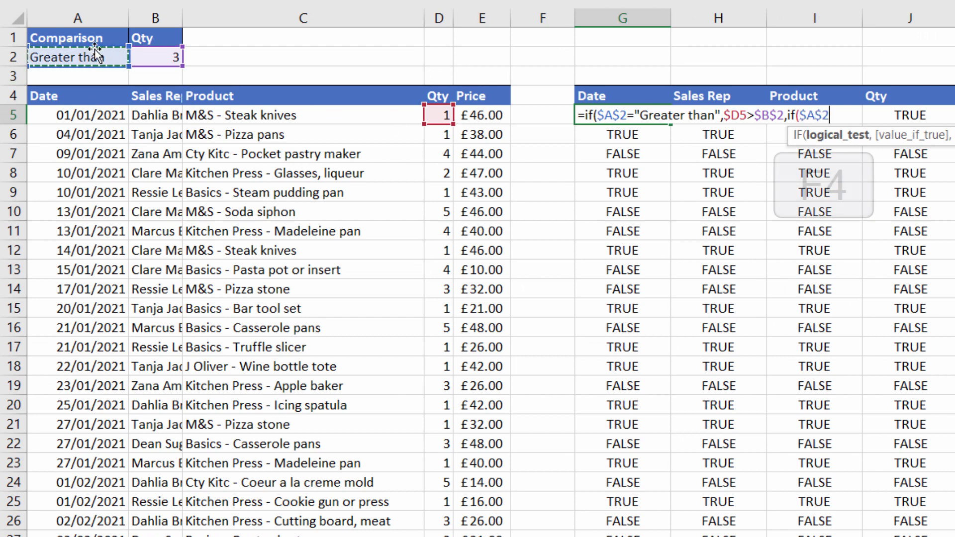
{"action": "type", "text": "="}
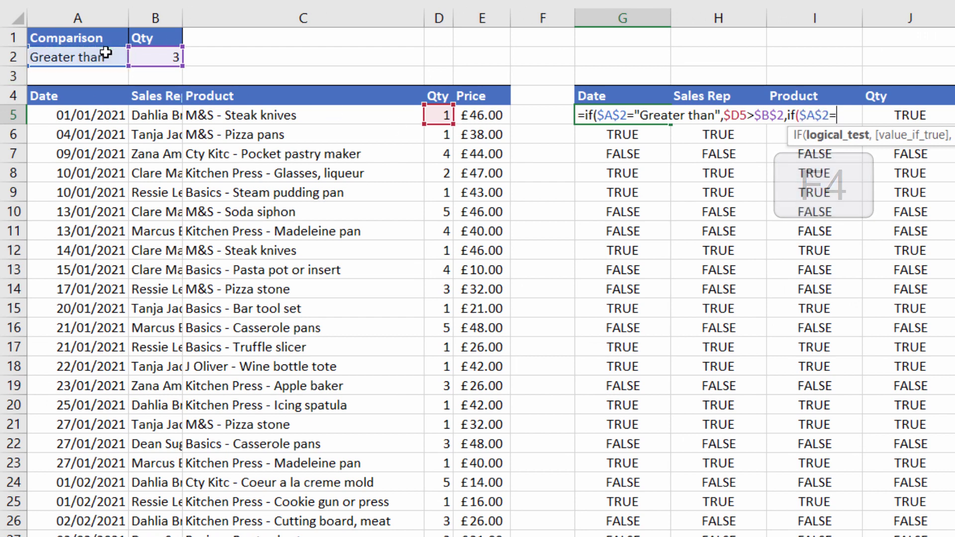
{"action": "type", "text": "\"Less t"}
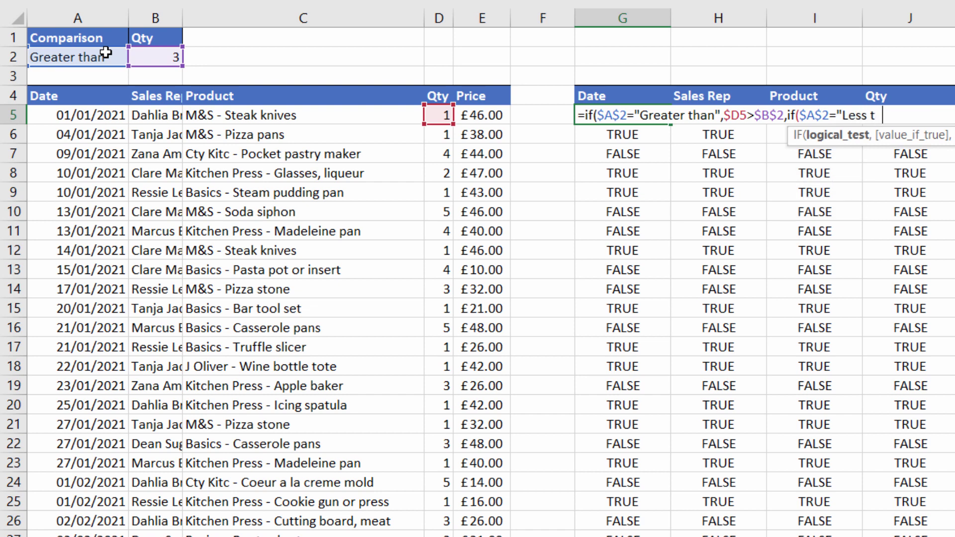
{"action": "type", "text": "han\","}
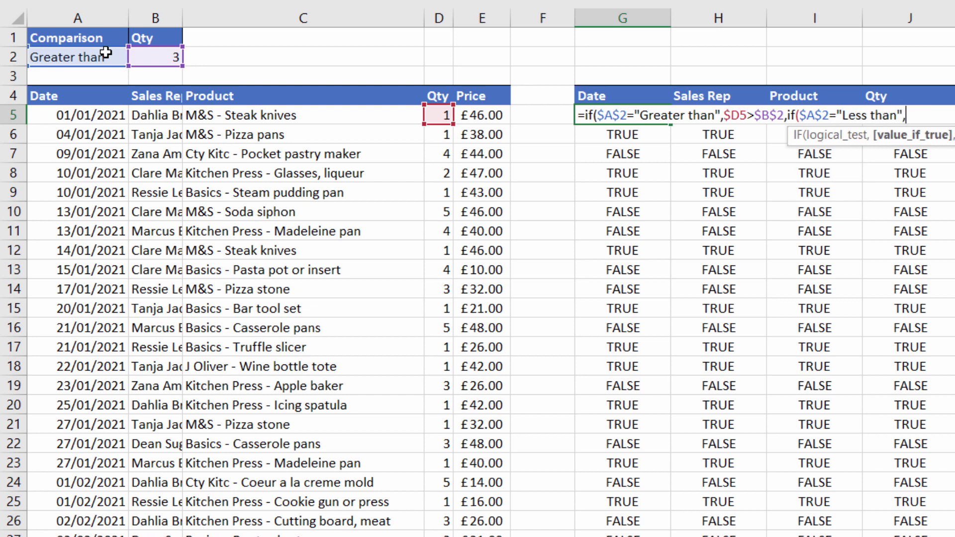
{"action": "left_click", "coordinate": [438, 118]}
{"action": "key", "text": "F4"}
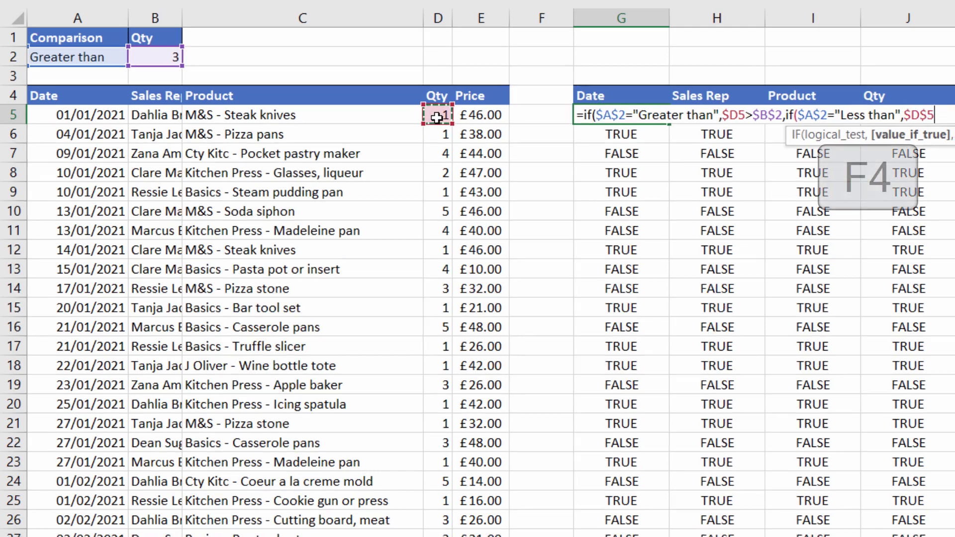
{"action": "type", "text": "<"}
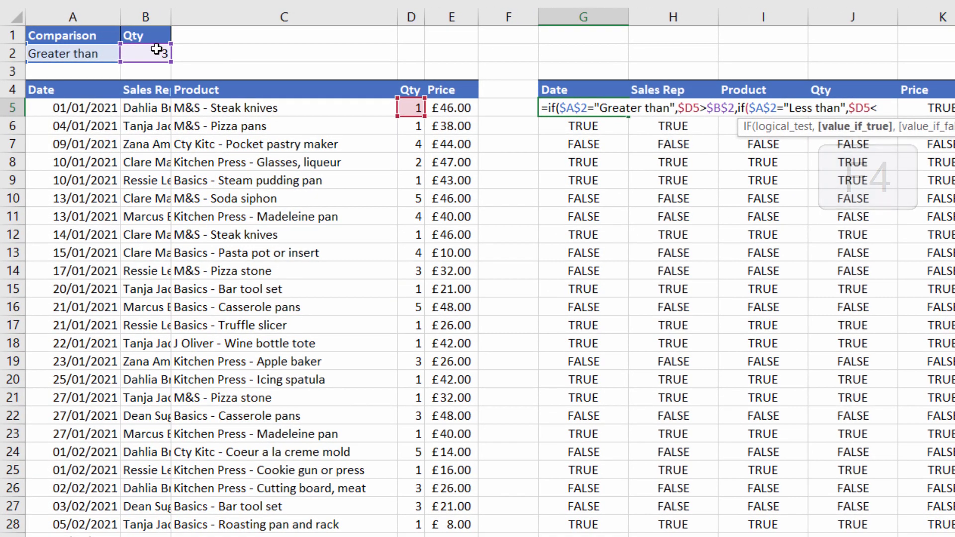
{"action": "left_click", "coordinate": [156, 49]}
{"action": "key", "text": "F4"}
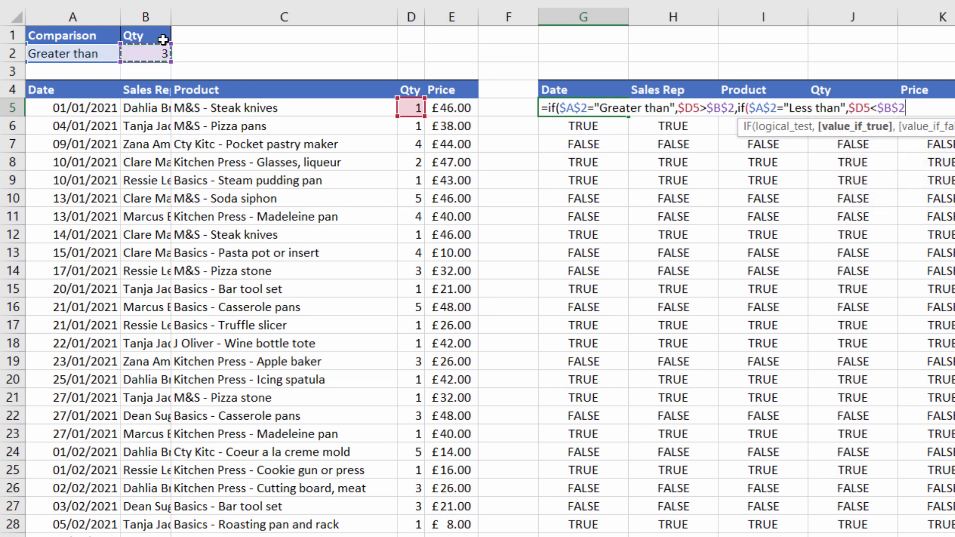
{"action": "type", "text": "))"}
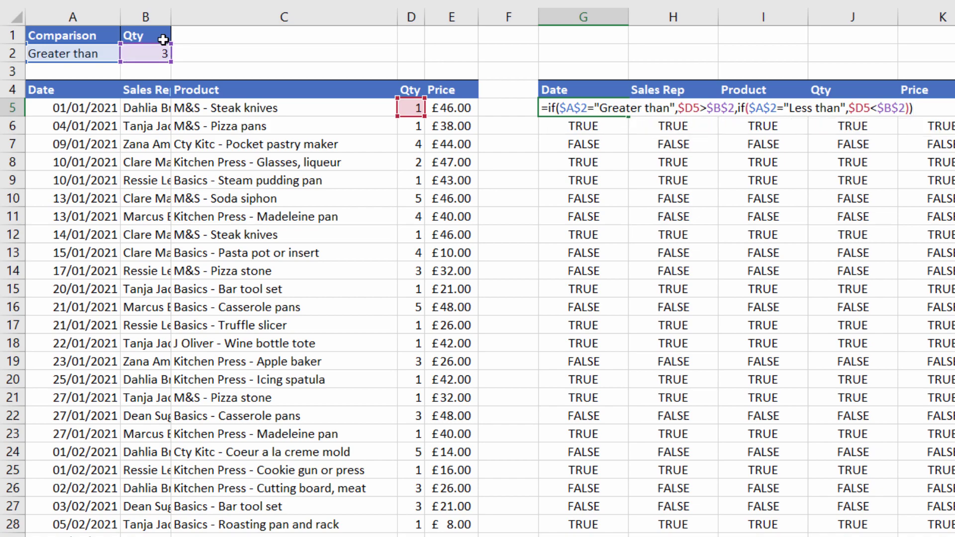
{"action": "key", "text": "Return"}
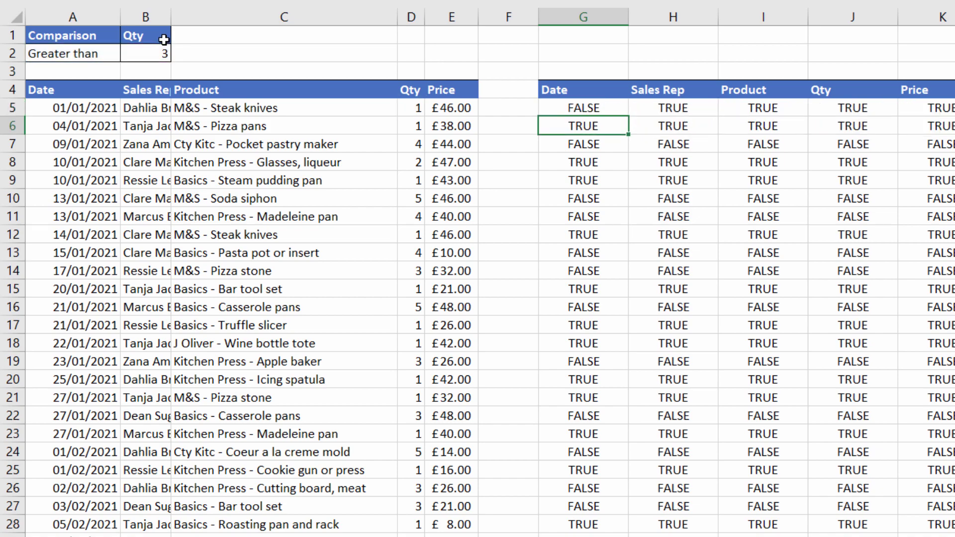
- Fill G5's nested IF formula across to K5 and down to row 30
{"action": "left_click", "coordinate": [628, 114]}
{"action": "left_click_drag", "start_coordinate": [629, 117], "coordinate": [937, 112]}
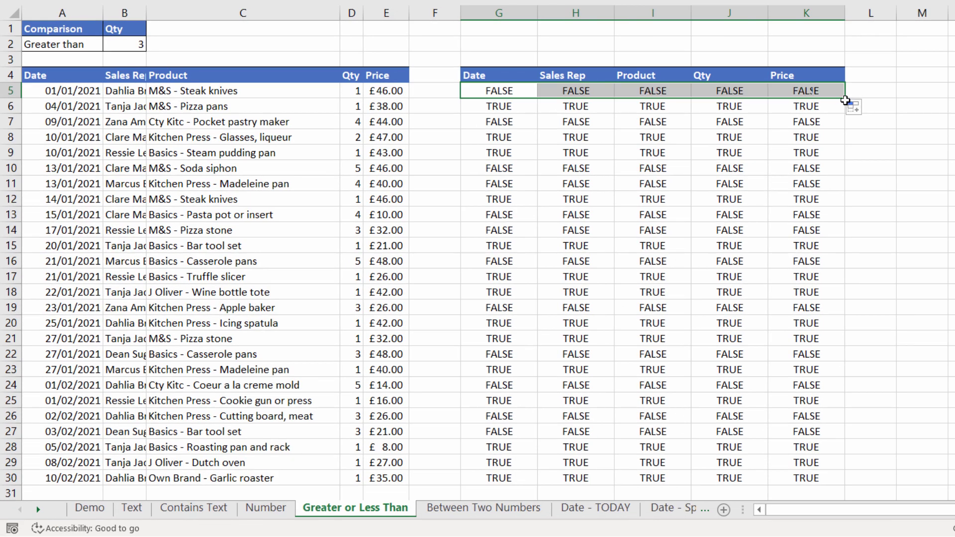
{"action": "left_click_drag", "start_coordinate": [845, 100], "coordinate": [837, 481]}
- Change A2's comparison from Greater than to Less than
{"action": "left_click", "coordinate": [70, 44]}
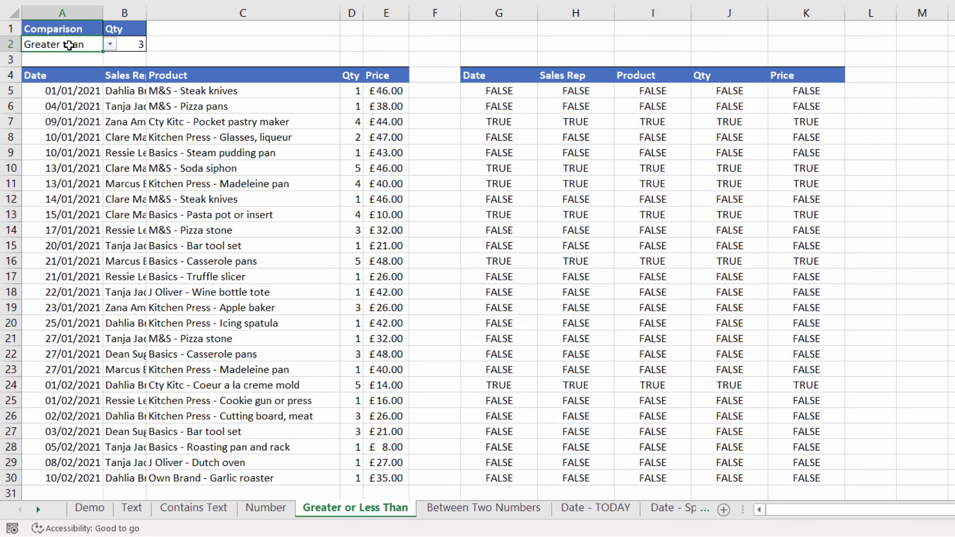
{"action": "key", "text": "Delete"}
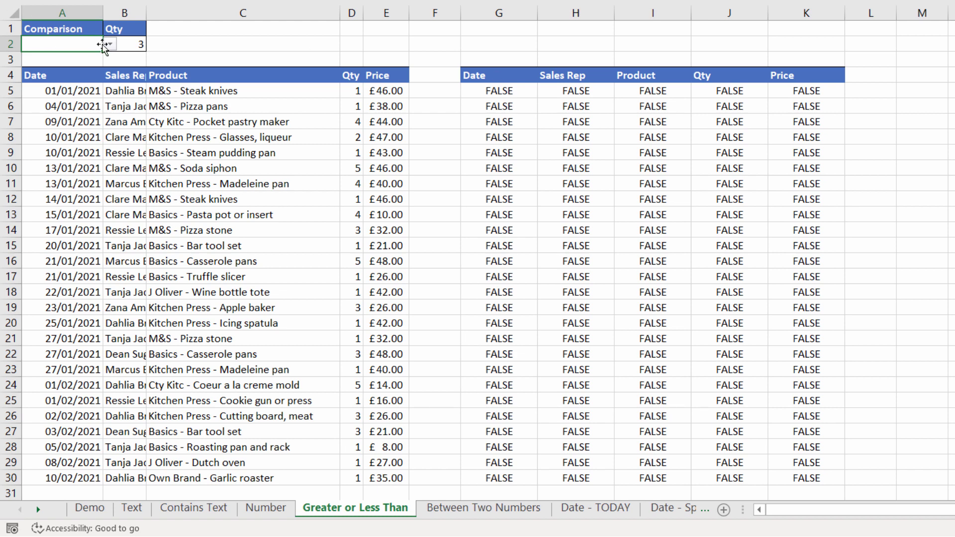
{"action": "left_click", "coordinate": [110, 46]}
{"action": "left_click", "coordinate": [58, 60]}
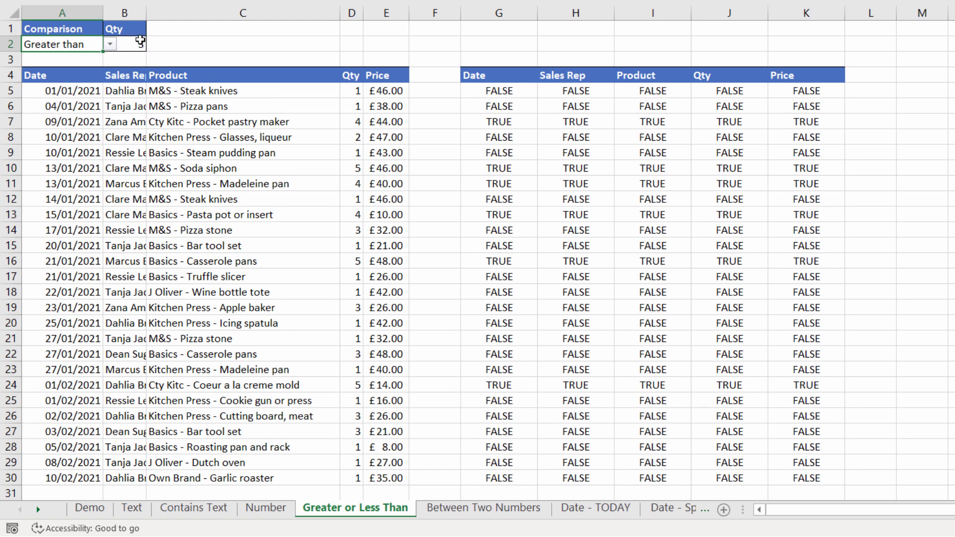
{"action": "left_click", "coordinate": [110, 44]}
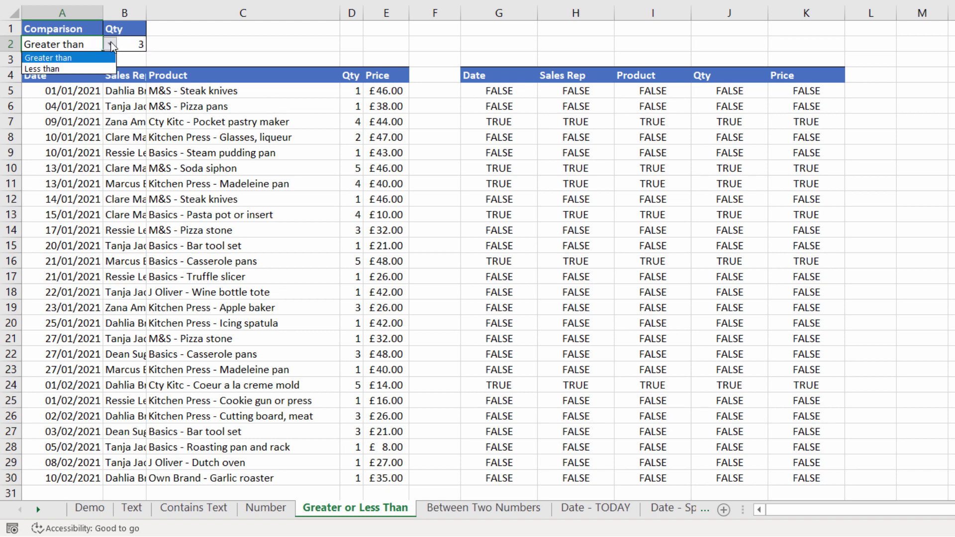
{"action": "left_click", "coordinate": [74, 69]}
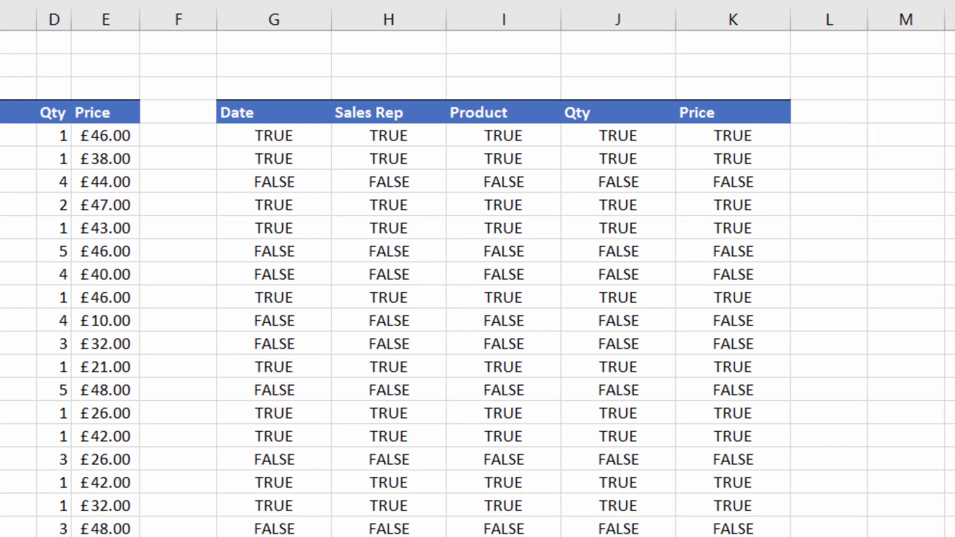
{"action": "double_click", "coordinate": [511, 92]}
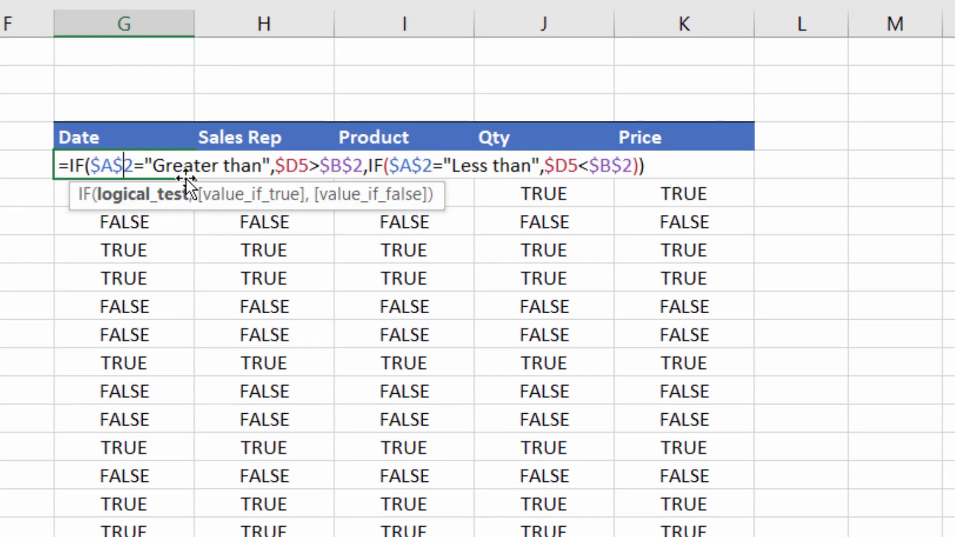
{"action": "left_click", "coordinate": [590, 165]}
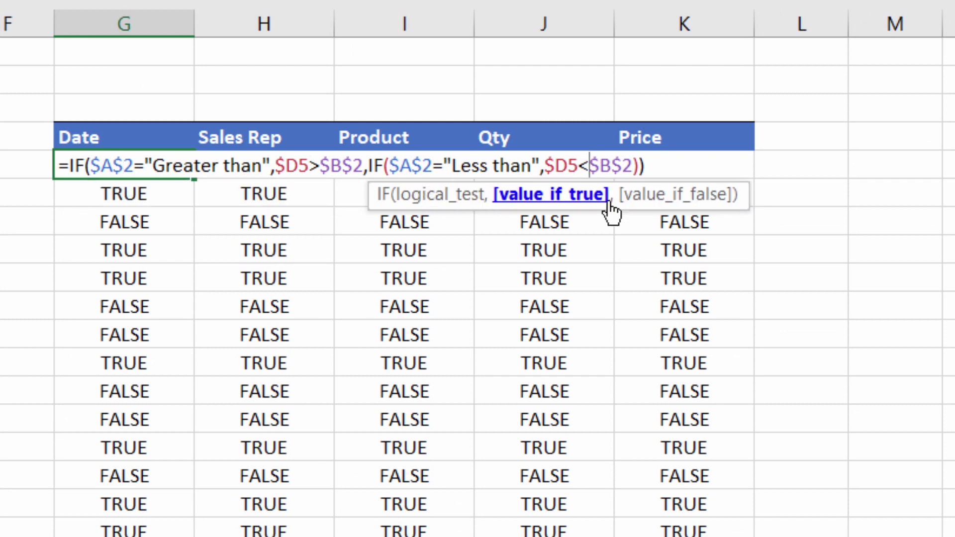
{"action": "type", "text": "="}
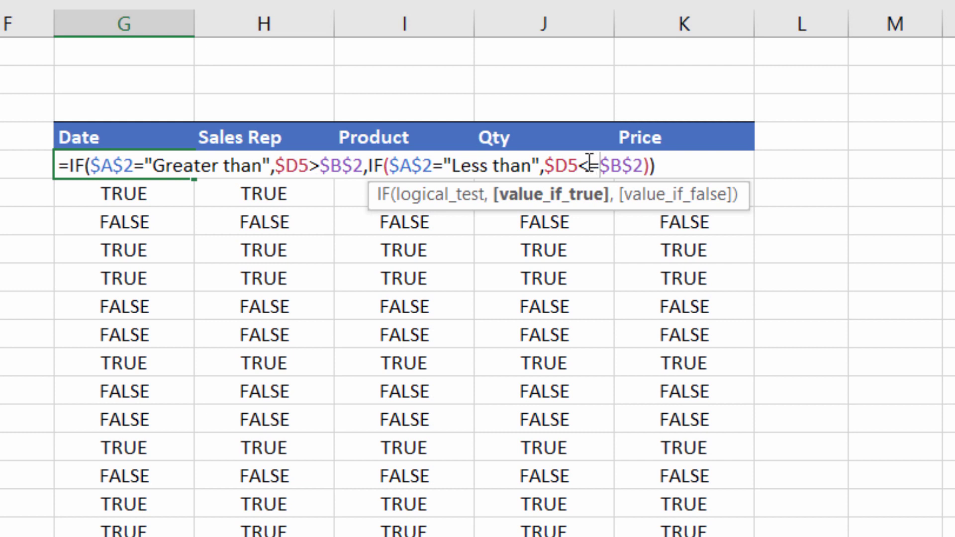
{"action": "left_click", "coordinate": [320, 165]}
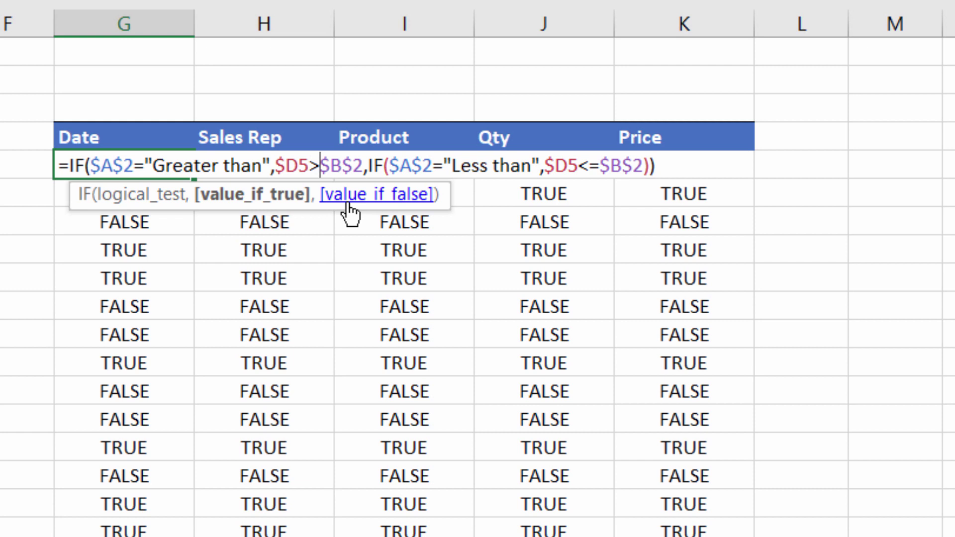
{"action": "type", "text": "="}
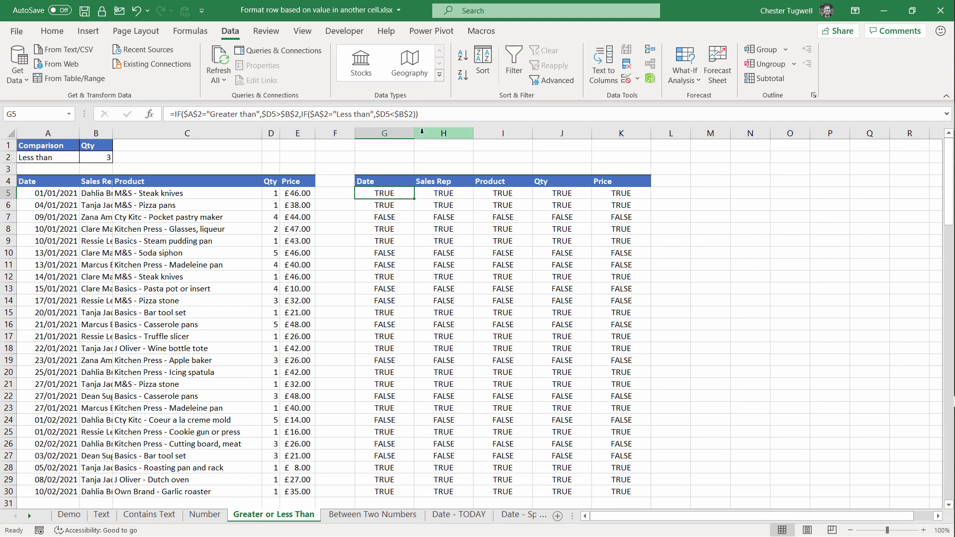
- Copy G5's formula text and select the data range A5:E30
{"action": "left_click_drag", "start_coordinate": [420, 114], "coordinate": [147, 113]}
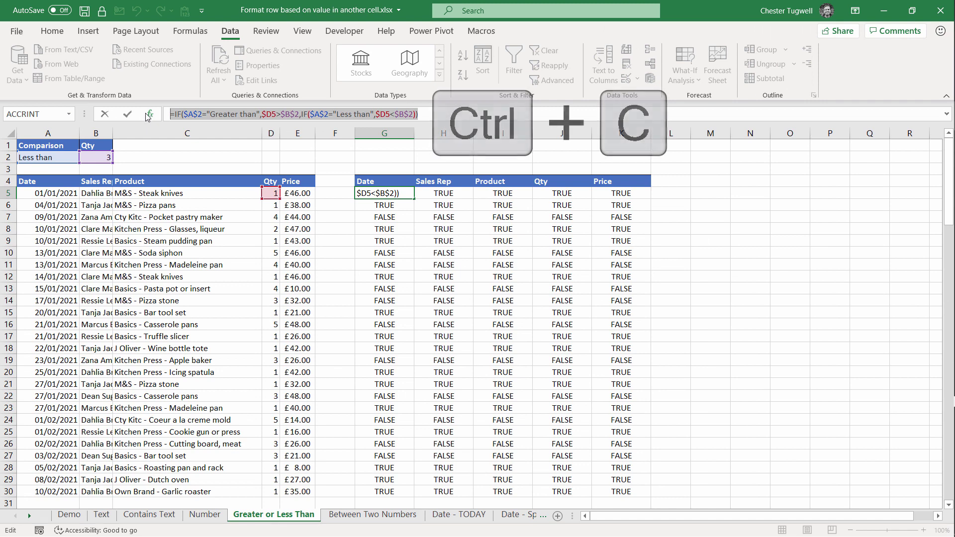
{"action": "key", "text": "Escape"}
{"action": "left_click", "coordinate": [63, 193]}
{"action": "mouse_move", "coordinate": [63, 193]}
{"action": "left_mouse_down"}
{"action": "mouse_move", "coordinate": [278, 197]}
{"action": "mouse_move", "coordinate": [293, 337]}
{"action": "mouse_move", "coordinate": [292, 491]}
{"action": "left_mouse_up"}
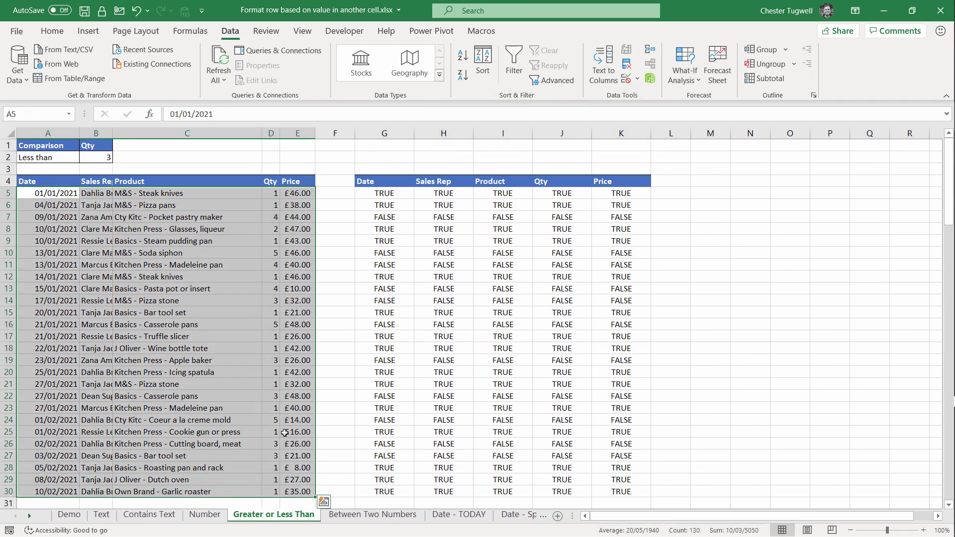
- Add a formula-based conditional formatting rule using the pasted formula with a lavender fill
{"action": "left_click", "coordinate": [53, 31]}
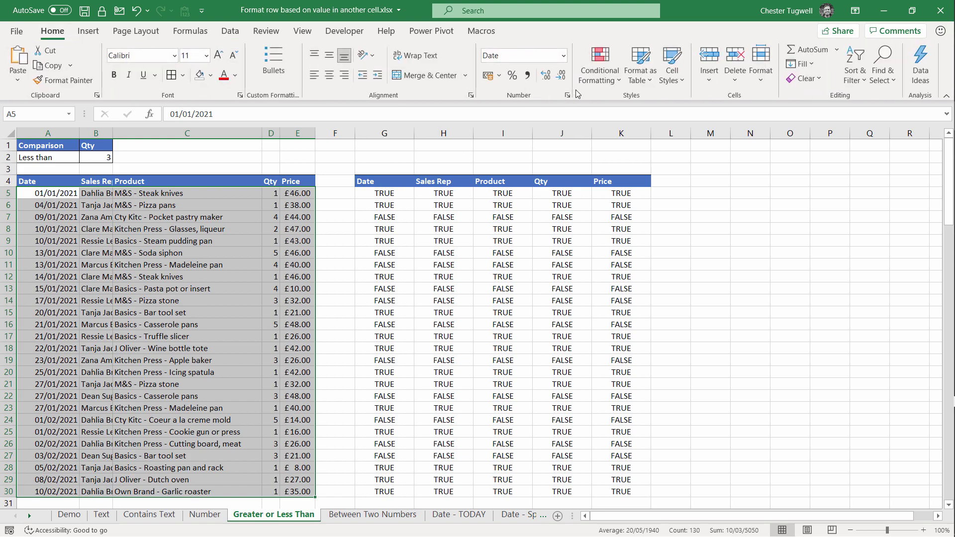
{"action": "left_click", "coordinate": [600, 70]}
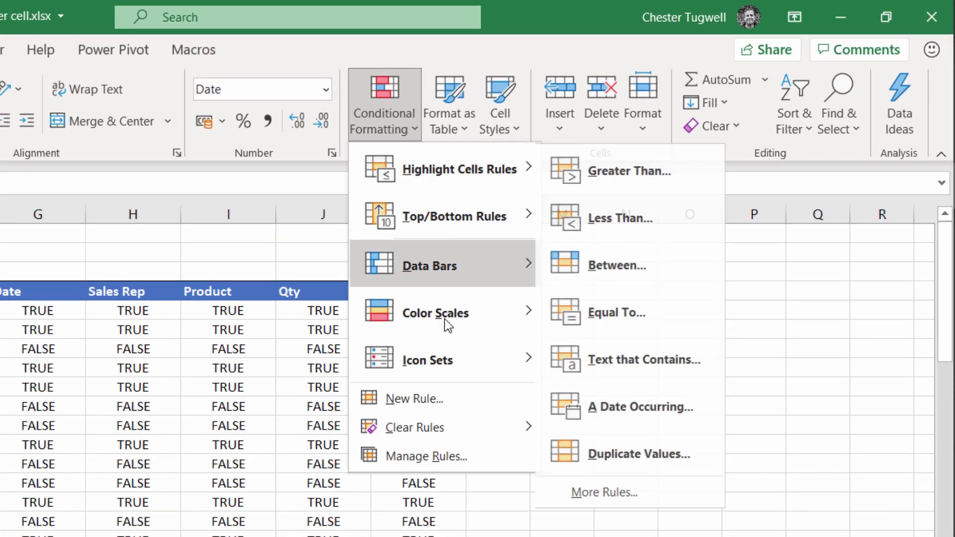
{"action": "left_click", "coordinate": [425, 398]}
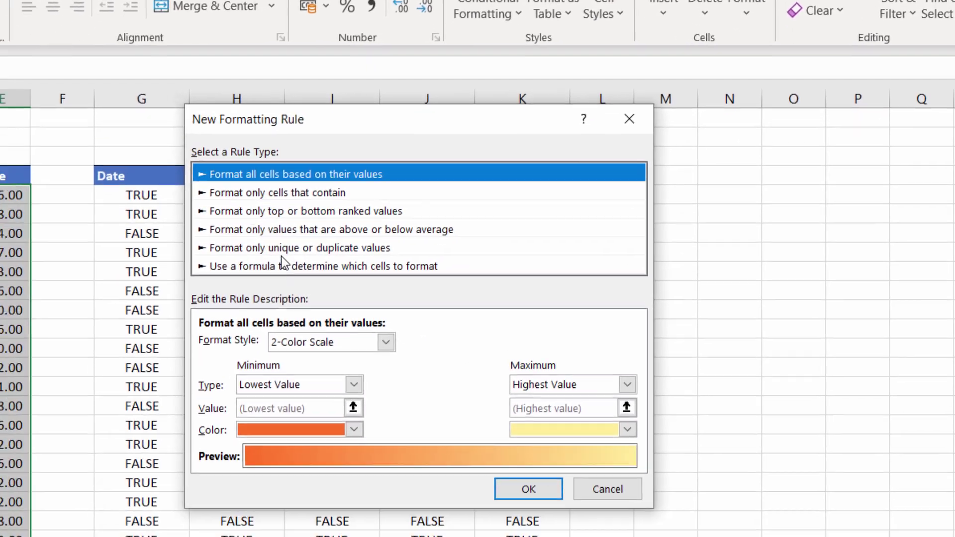
{"action": "left_click", "coordinate": [273, 267]}
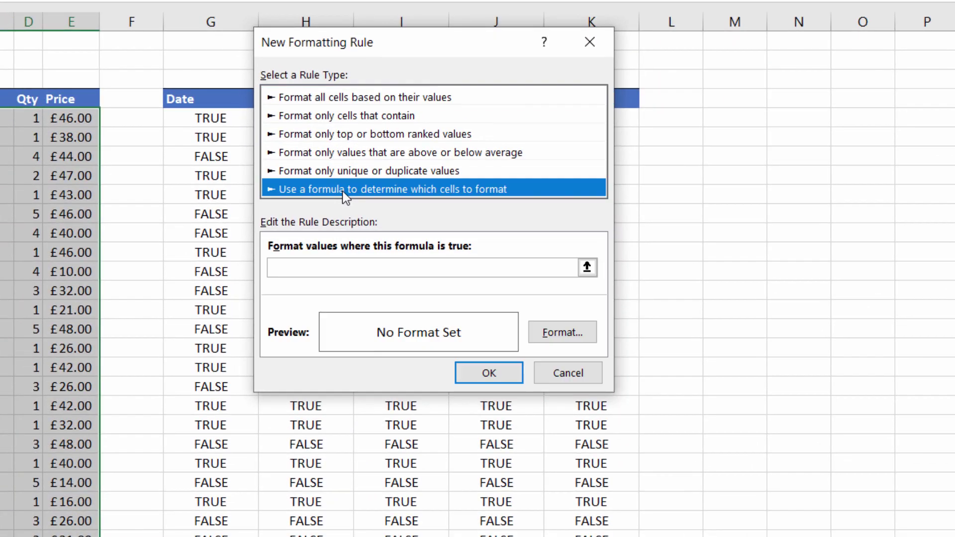
{"action": "left_click", "coordinate": [291, 267]}
{"action": "key", "text": "ctrl+v"}
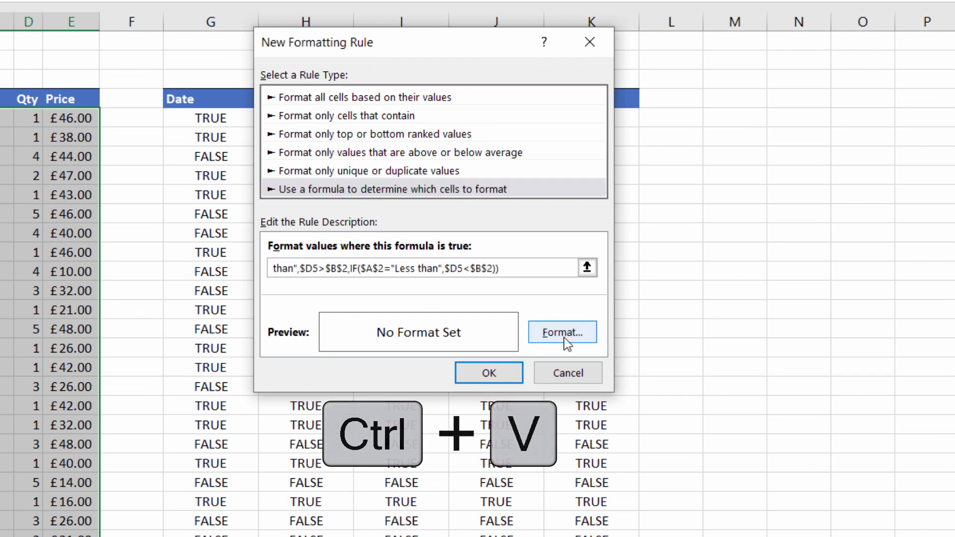
{"action": "left_click", "coordinate": [565, 335]}
{"action": "left_click", "coordinate": [335, 73]}
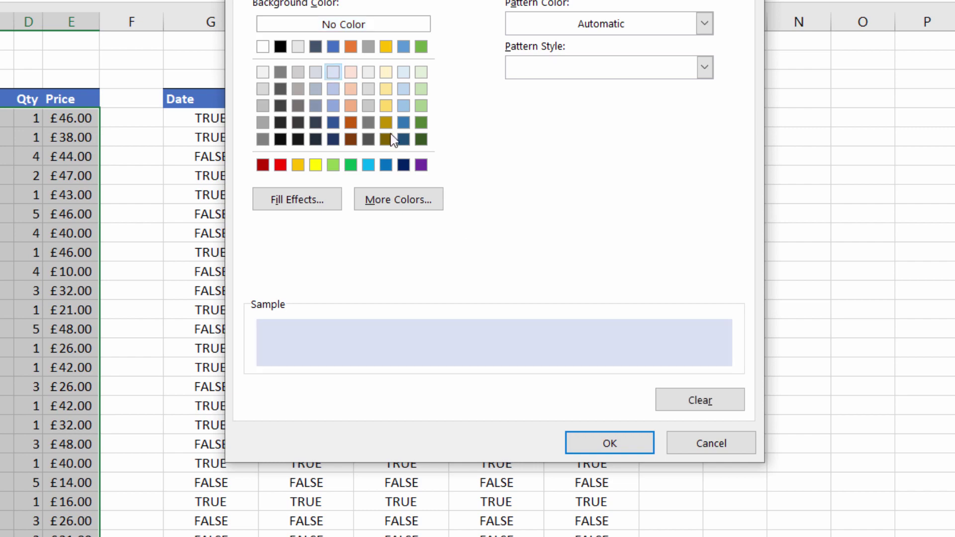
{"action": "left_click", "coordinate": [600, 443]}
{"action": "left_click", "coordinate": [480, 368]}
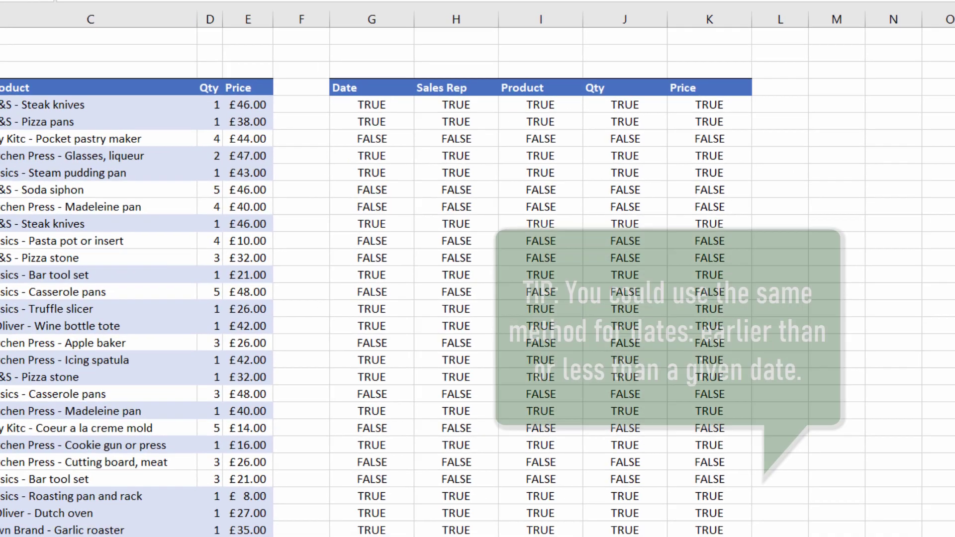
- Set the comparison to Greater than with Qty threshold 2, then go to Between Two Numbers
{"action": "left_click", "coordinate": [109, 48]}
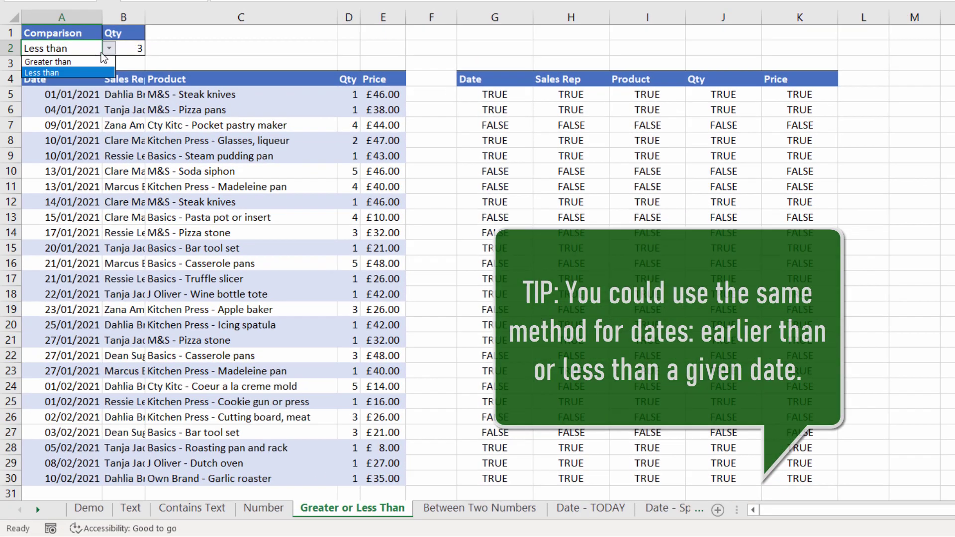
{"action": "left_click", "coordinate": [48, 61]}
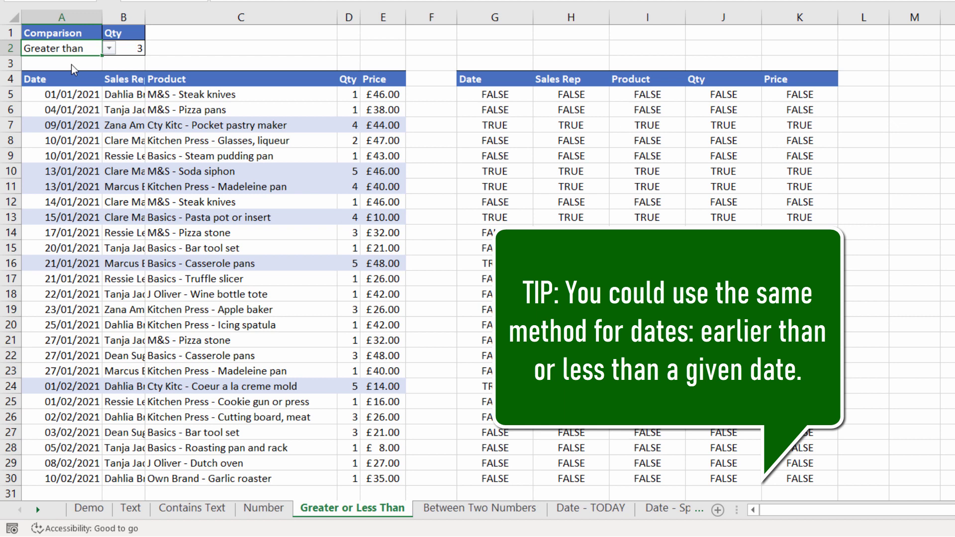
{"action": "left_click", "coordinate": [124, 47]}
{"action": "type", "text": "2"}
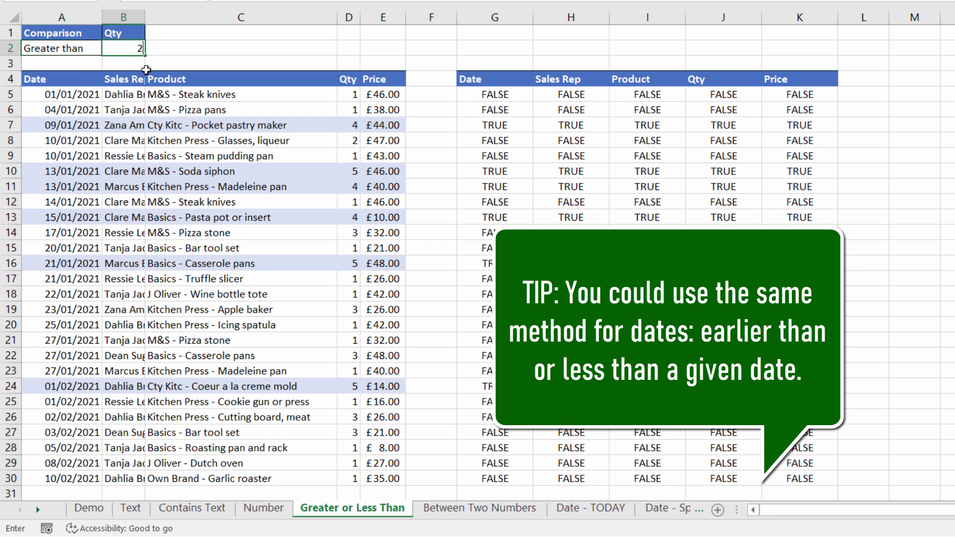
{"action": "key", "text": "Return"}
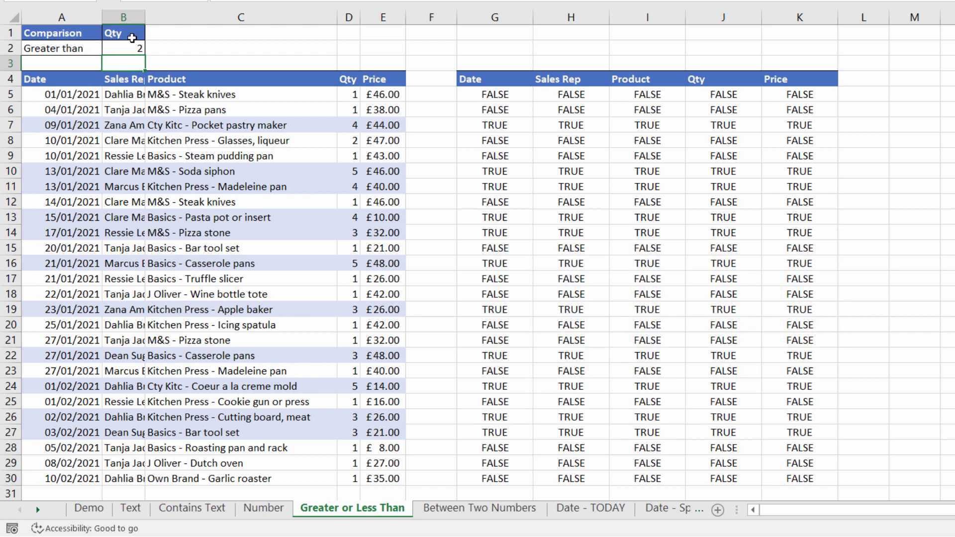
{"action": "left_click", "coordinate": [456, 508]}
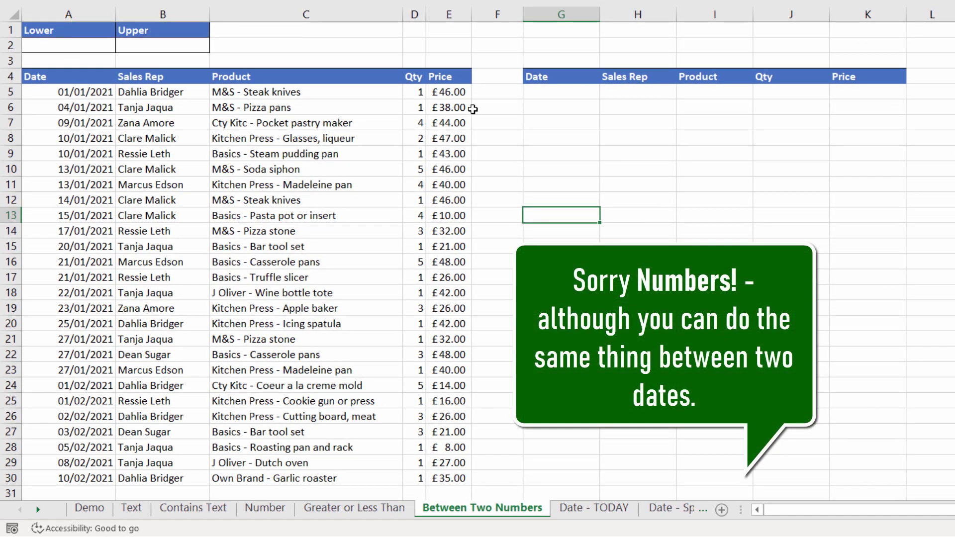
- Enter lower limit 25 in A2 and upper limit 35 in B2
{"action": "left_click", "coordinate": [99, 45]}
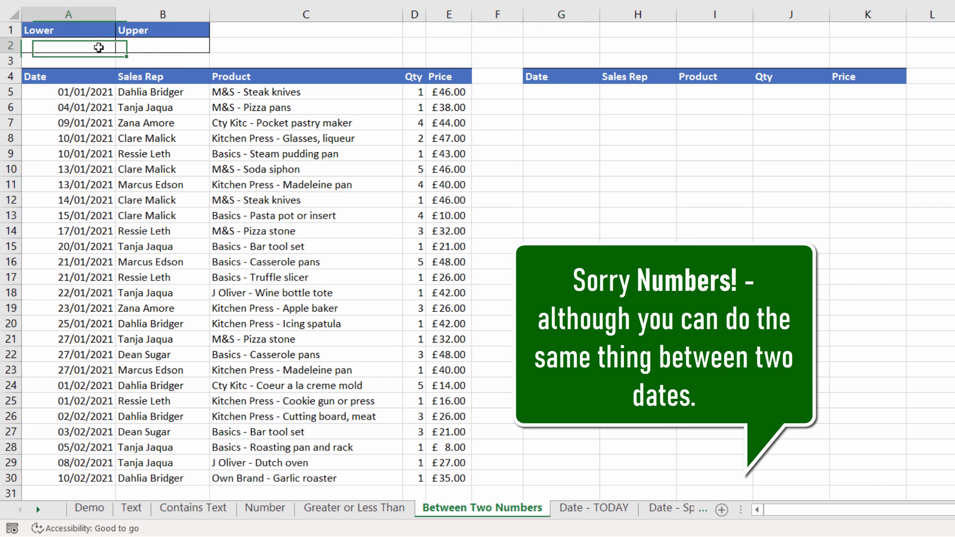
{"action": "type", "text": "25"}
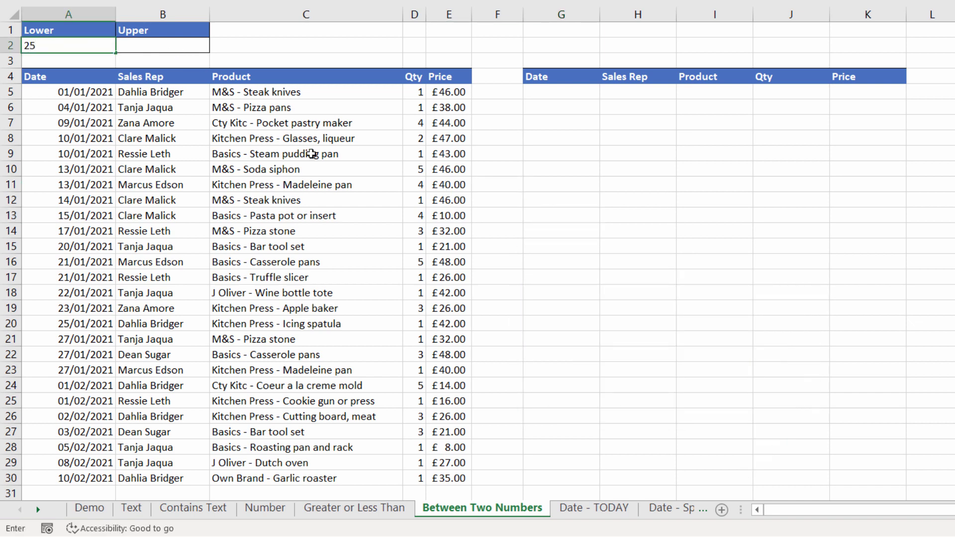
{"action": "key", "text": "Tab"}
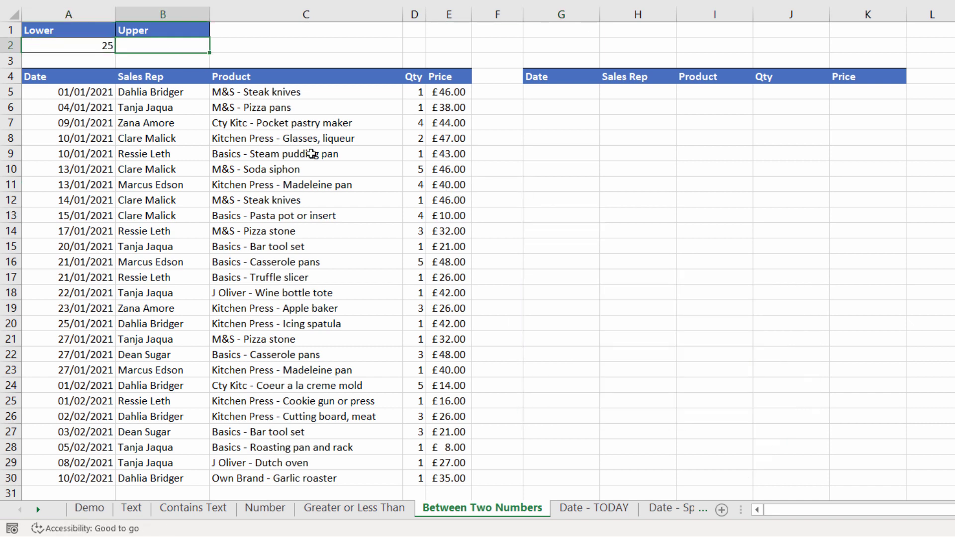
{"action": "type", "text": "35"}
{"action": "left_click", "coordinate": [239, 189]}
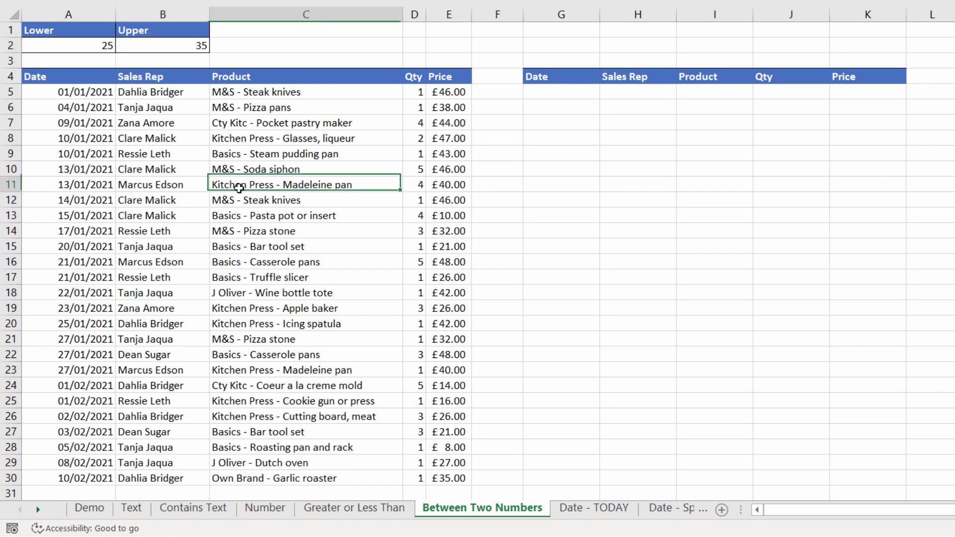
- Begin G5's test formula as =$E5>=$A$2
{"action": "left_click", "coordinate": [561, 92]}
{"action": "type", "text": "="}
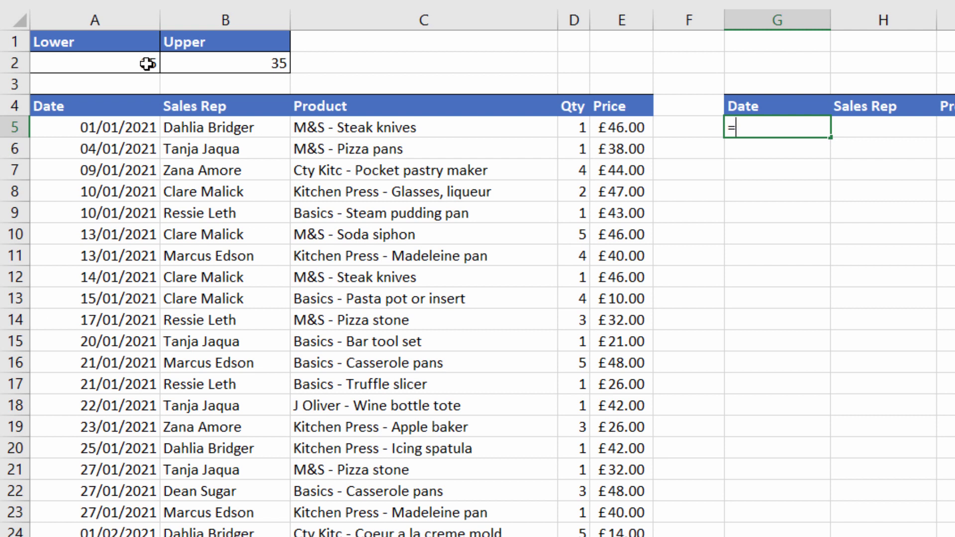
{"action": "left_click", "coordinate": [611, 128]}
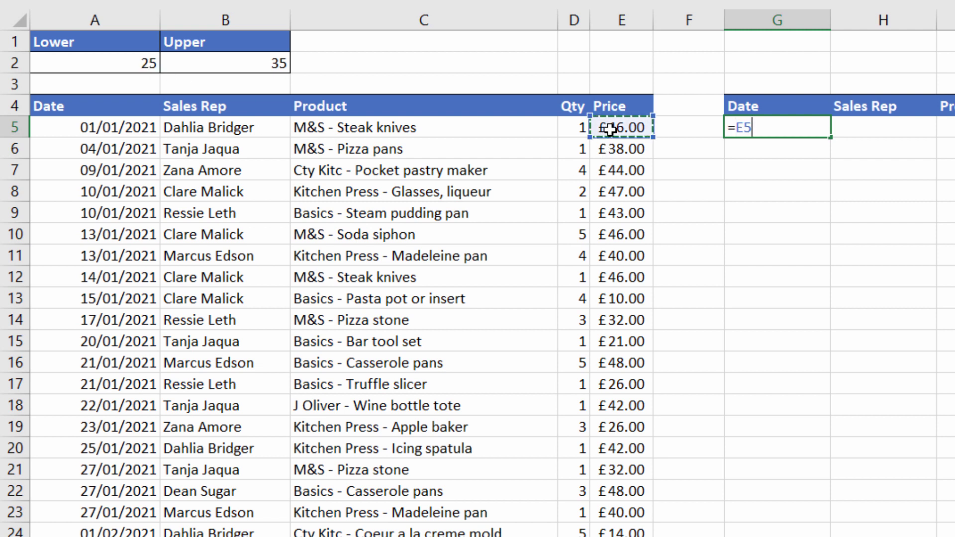
{"action": "key", "text": "F4"}
{"action": "key", "text": "F4"}
{"action": "key", "text": "F4"}
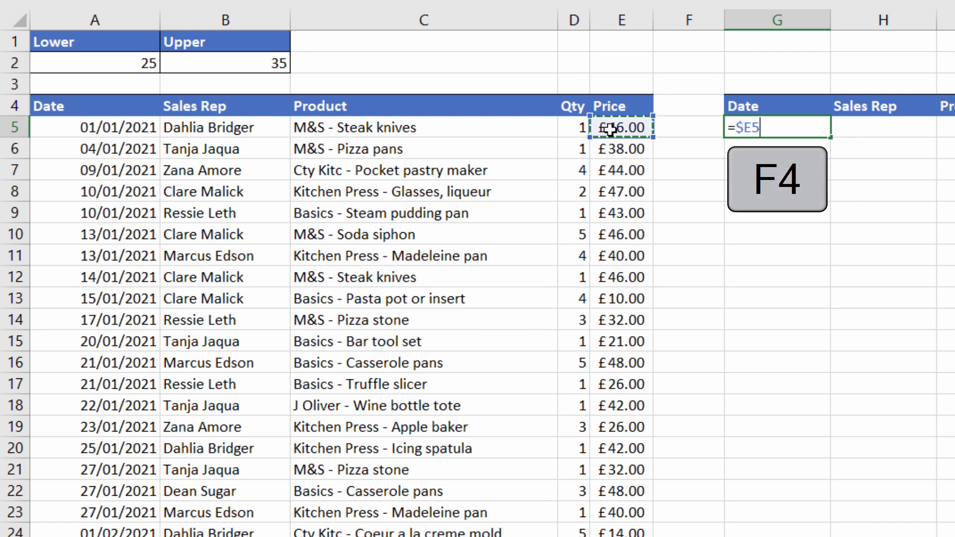
{"action": "type", "text": ">"}
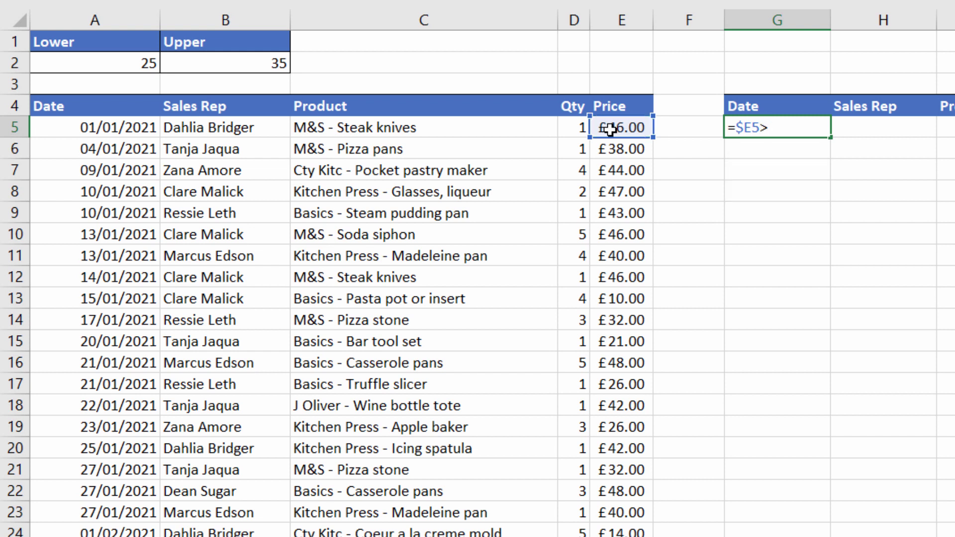
{"action": "type", "text": "="}
{"action": "left_click", "coordinate": [100, 63]}
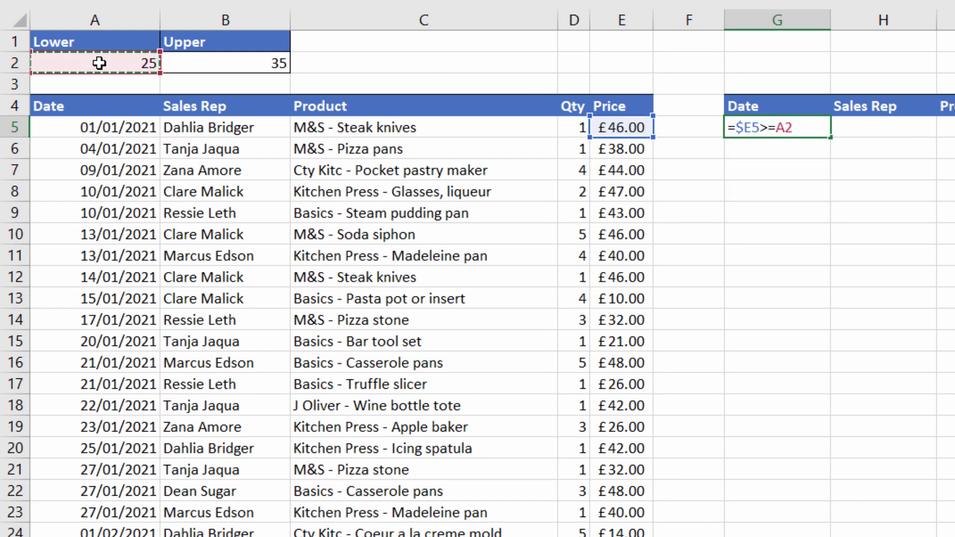
{"action": "key", "text": "F4"}
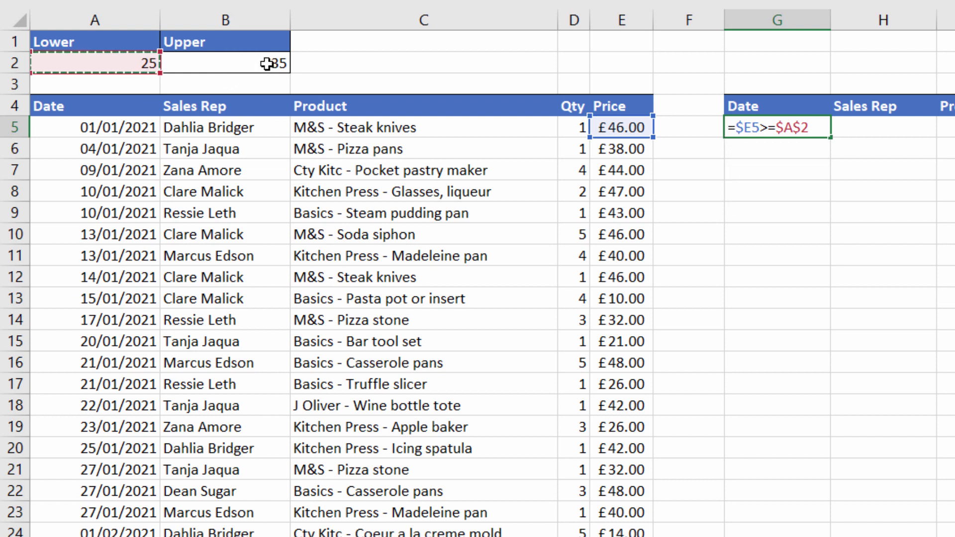
- Wrap the test in AND and add $E5<=$B$2, giving =AND($E5>=$A$2,$E5<=$B$2)
{"action": "left_click", "coordinate": [736, 130]}
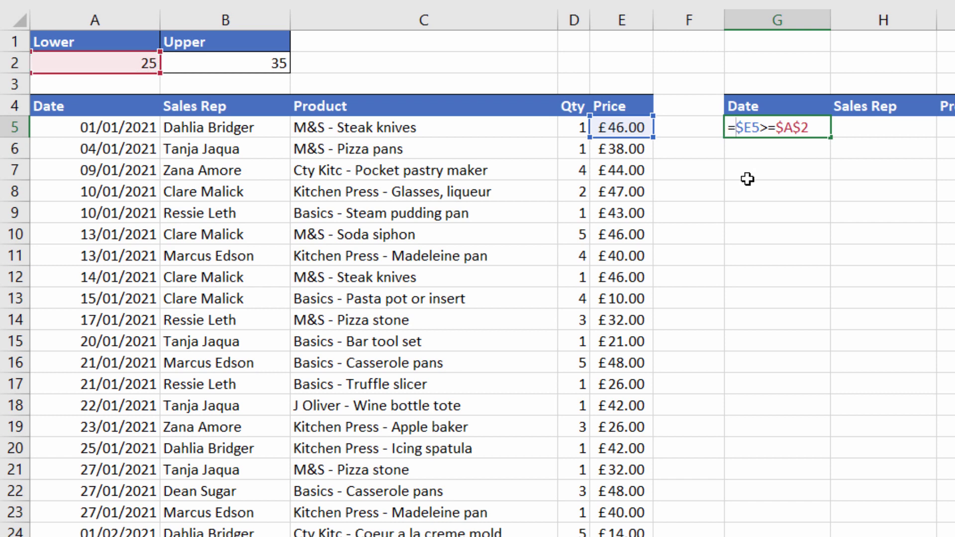
{"action": "type", "text": "AND("}
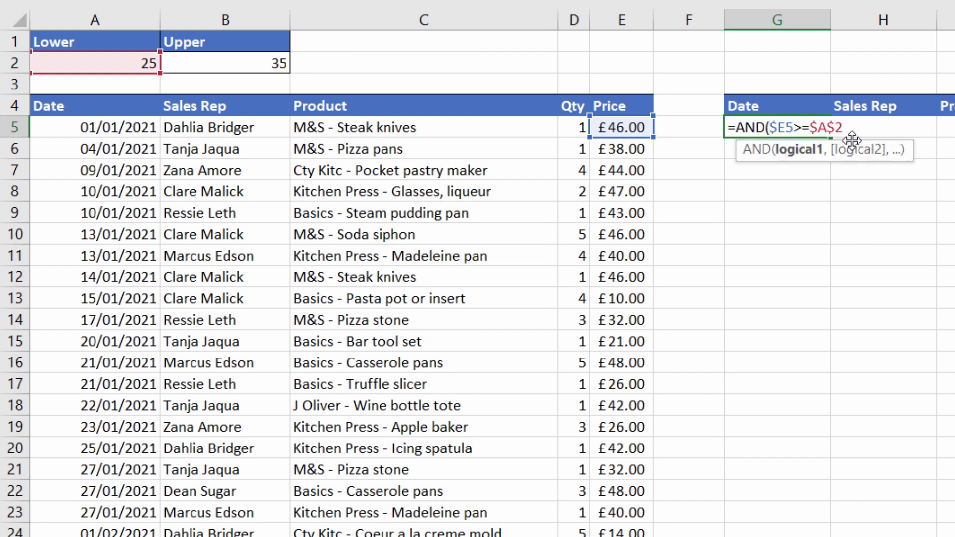
{"action": "type", "text": ","}
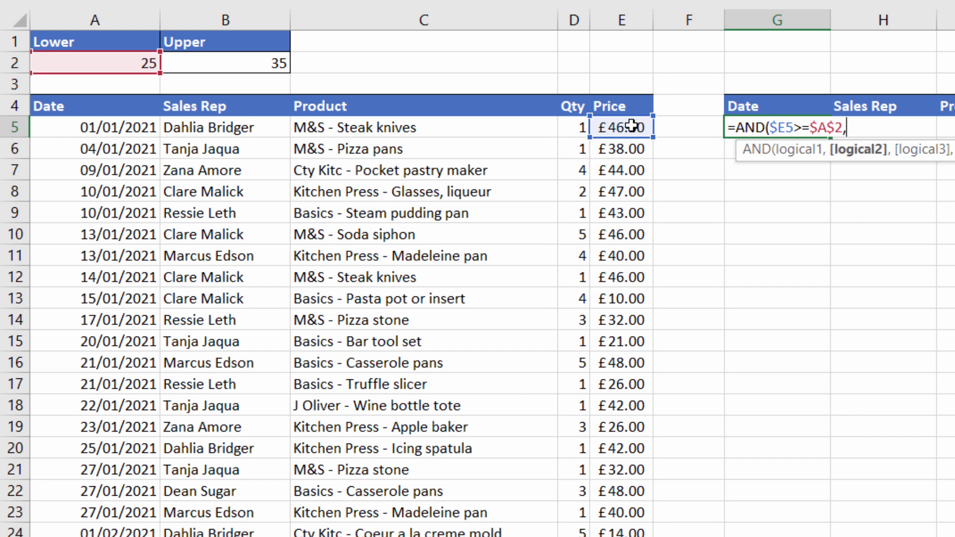
{"action": "left_click", "coordinate": [632, 126]}
{"action": "key", "text": "F4"}
{"action": "key", "text": "F4"}
{"action": "key", "text": "F4"}
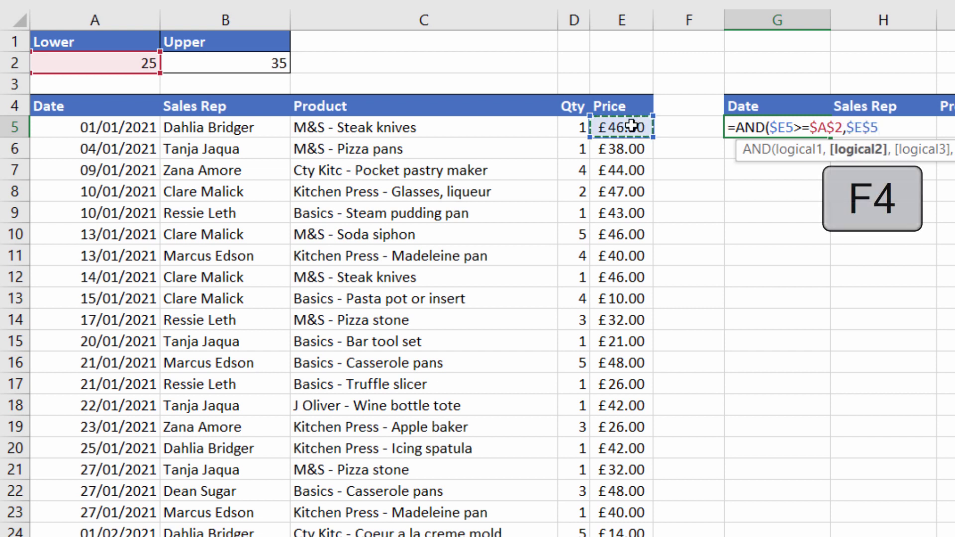
{"action": "type", "text": "<="}
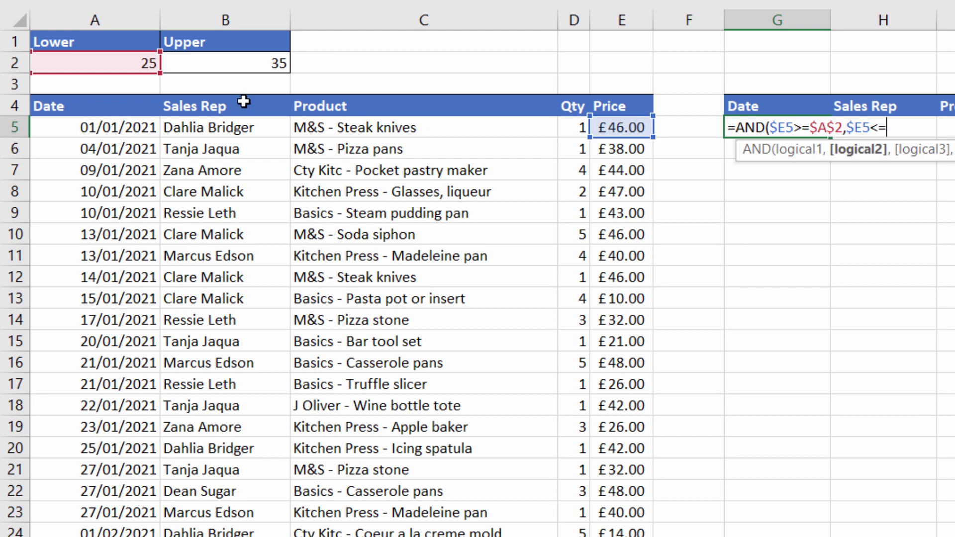
{"action": "left_click", "coordinate": [241, 62]}
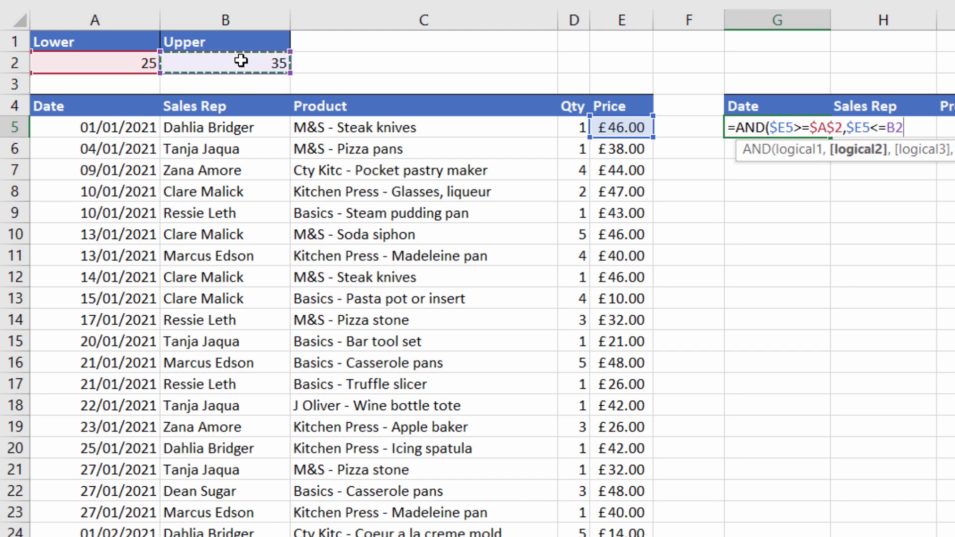
{"action": "key", "text": "F4"}
{"action": "key", "text": "Return"}
- Fill the AND formula across G5:K30 and check the £32.00 row result
{"action": "left_click", "coordinate": [801, 130]}
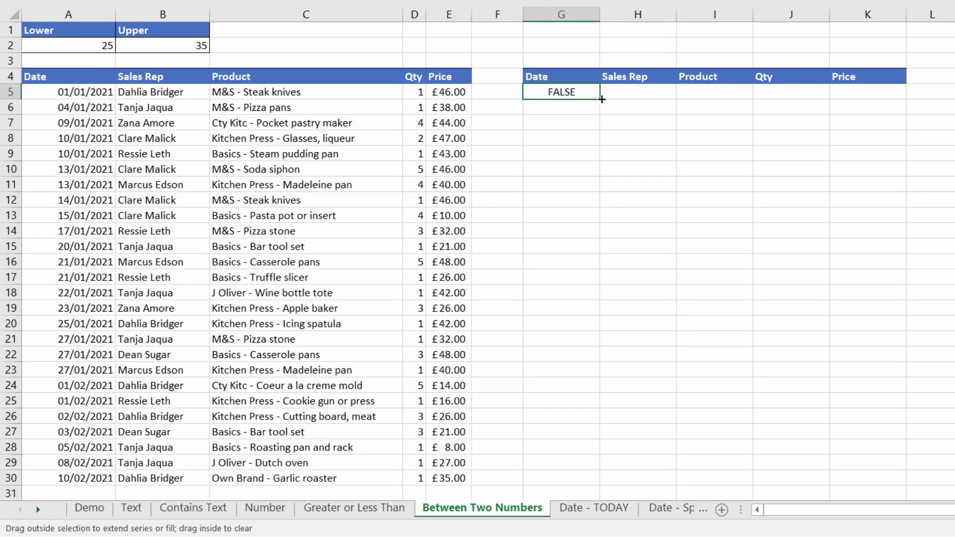
{"action": "left_click_drag", "start_coordinate": [602, 99], "coordinate": [849, 481]}
{"action": "left_click", "coordinate": [369, 231]}
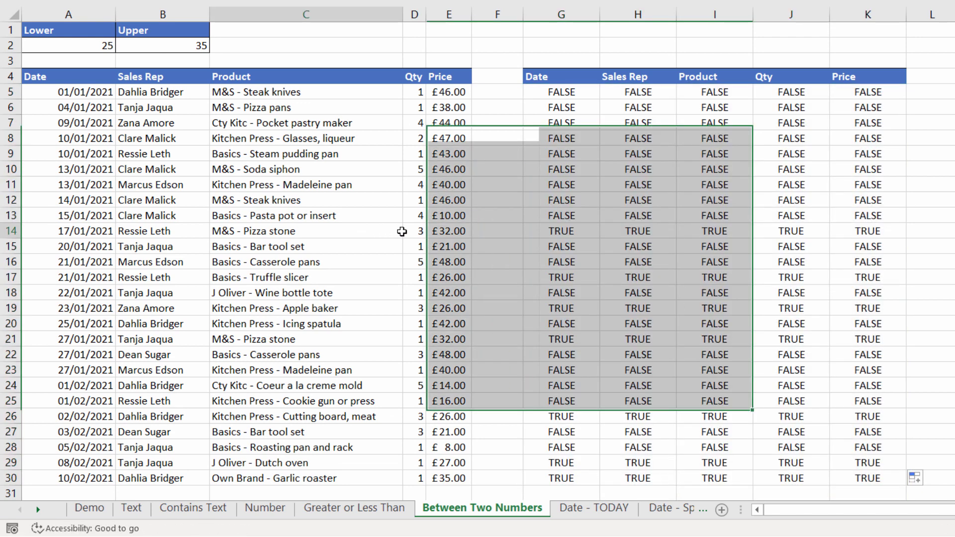
{"action": "left_click", "coordinate": [450, 231]}
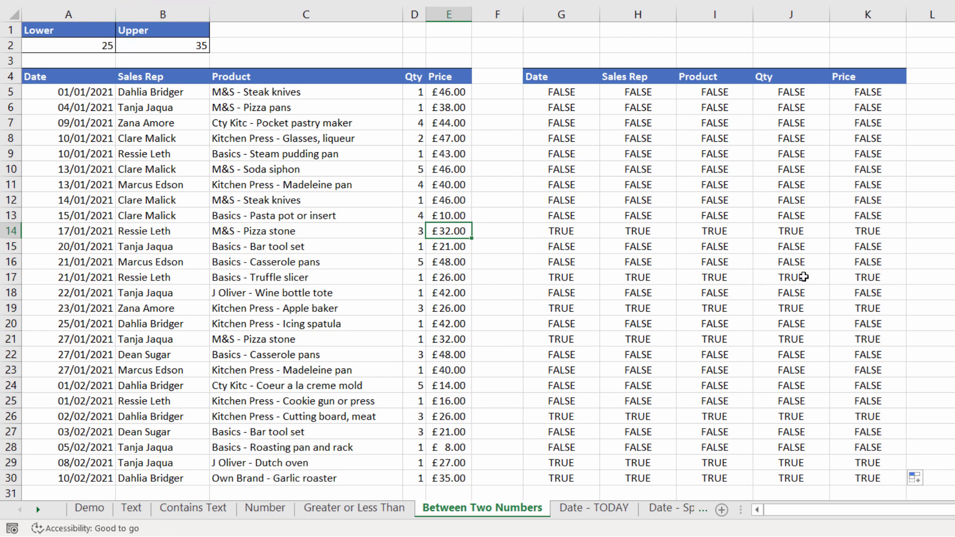
{"action": "double_click", "coordinate": [579, 93]}
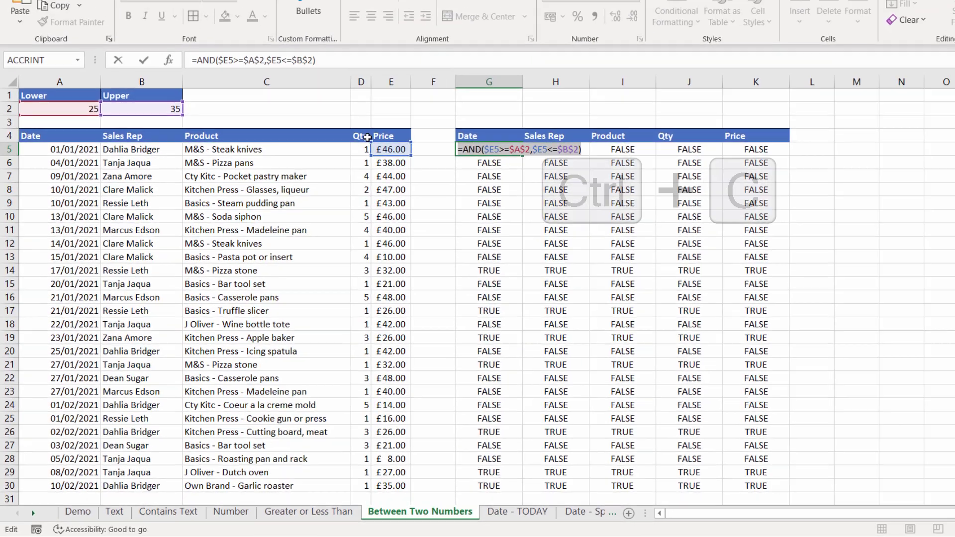
- Add a conditional formatting rule on A5:E30 using the AND formula with a pale blue fill
{"action": "key", "text": "ctrl+c"}
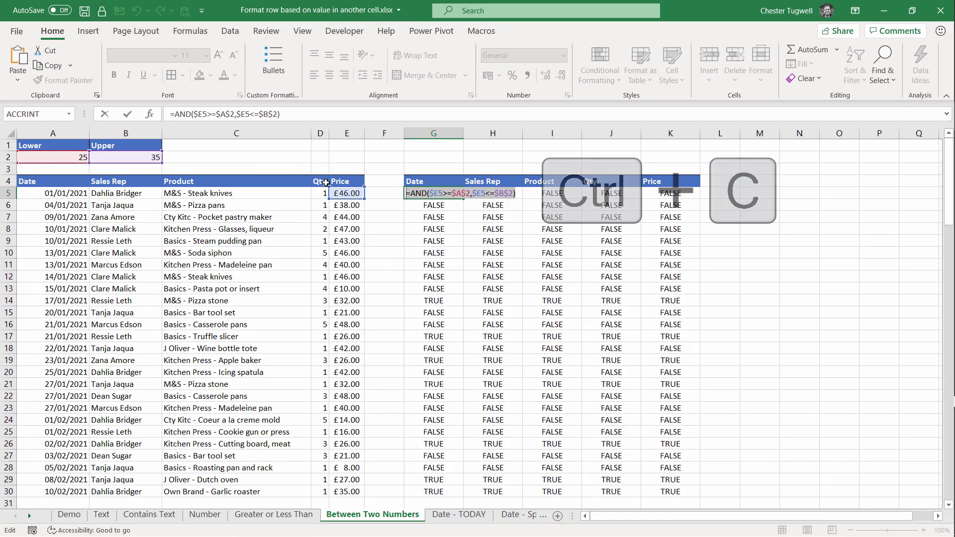
{"action": "key", "text": "Return"}
{"action": "left_click_drag", "start_coordinate": [76, 195], "coordinate": [359, 493]}
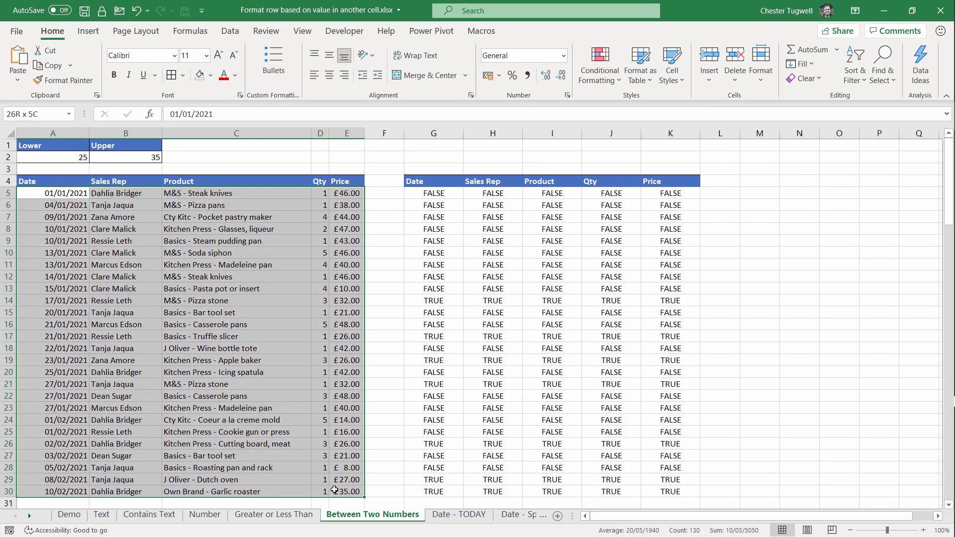
{"action": "left_click", "coordinate": [600, 64]}
{"action": "left_click", "coordinate": [618, 247]}
{"action": "left_click", "coordinate": [463, 226]}
{"action": "left_click", "coordinate": [478, 275]}
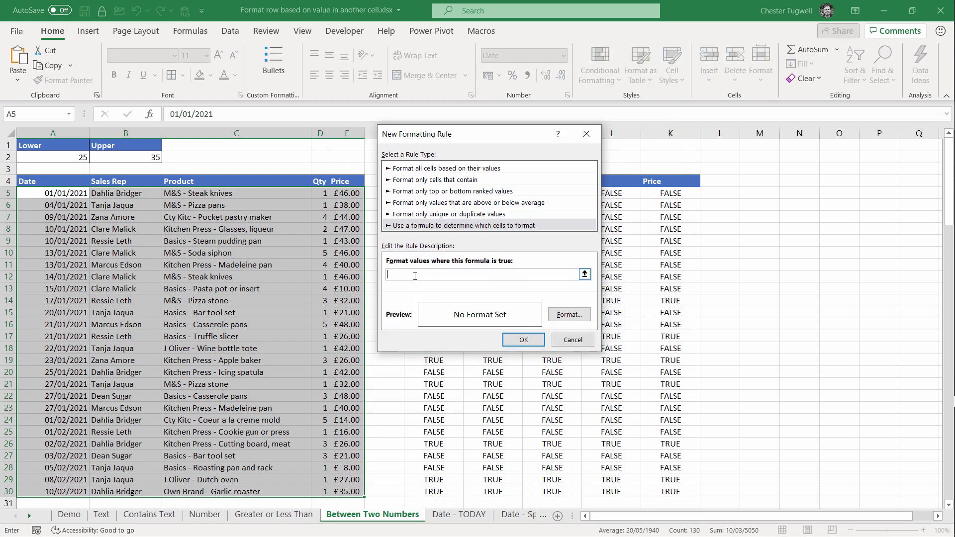
{"action": "key", "text": "ctrl+v"}
{"action": "left_click", "coordinate": [570, 315]}
{"action": "left_click", "coordinate": [426, 158]}
{"action": "left_click", "coordinate": [604, 381]}
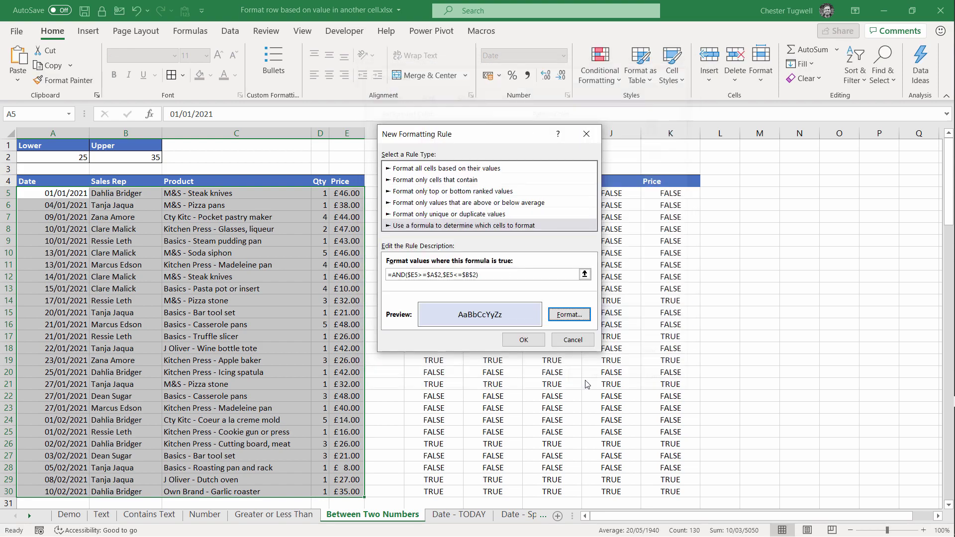
{"action": "left_click", "coordinate": [524, 340]}
- Change the limits to 10 and 15, then go to the Date - TODAY sheet
{"action": "left_click", "coordinate": [52, 157]}
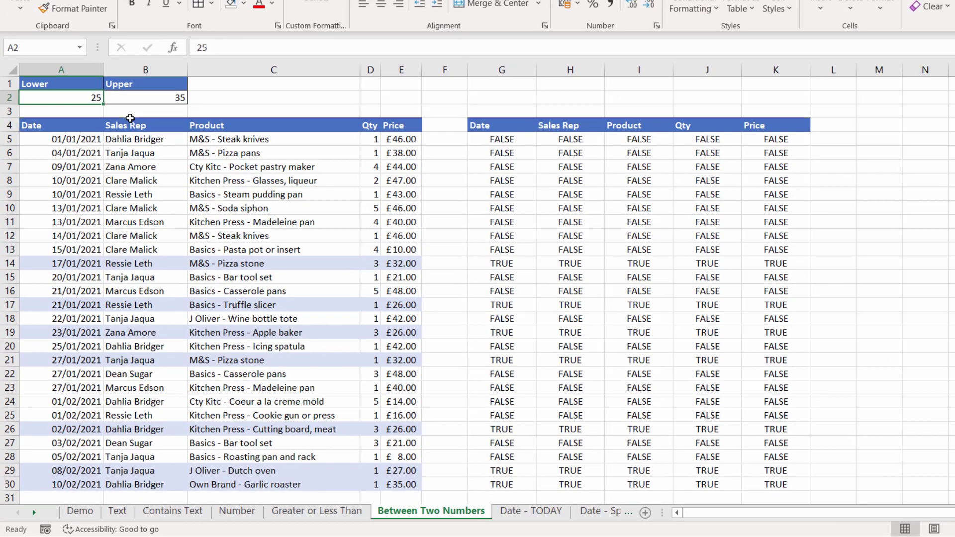
{"action": "type", "text": "10"}
{"action": "left_click", "coordinate": [172, 48]}
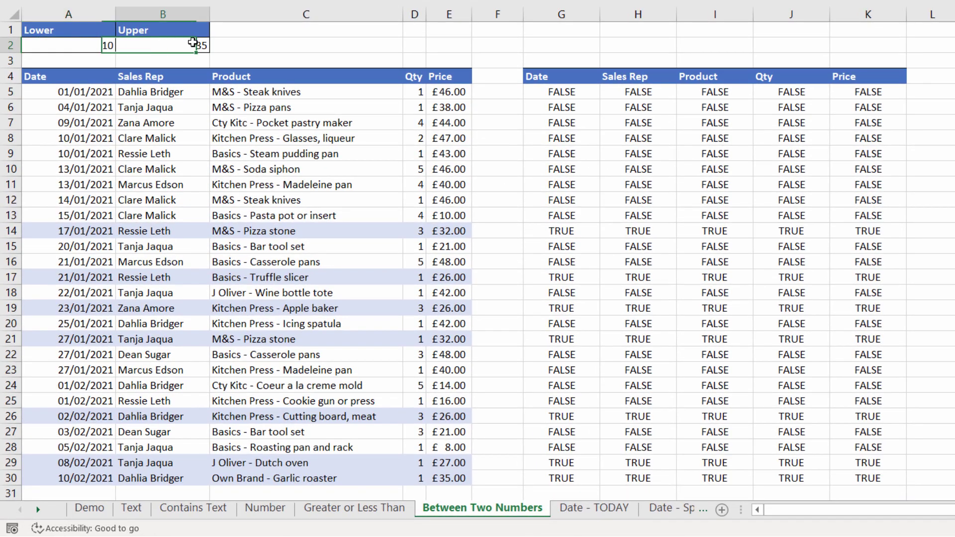
{"action": "type", "text": "1"}
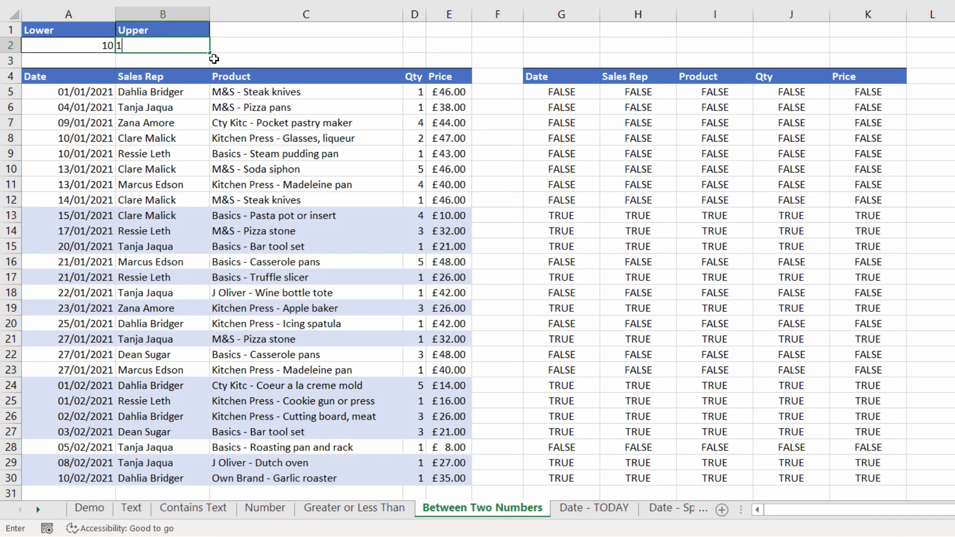
{"action": "key", "text": "Return"}
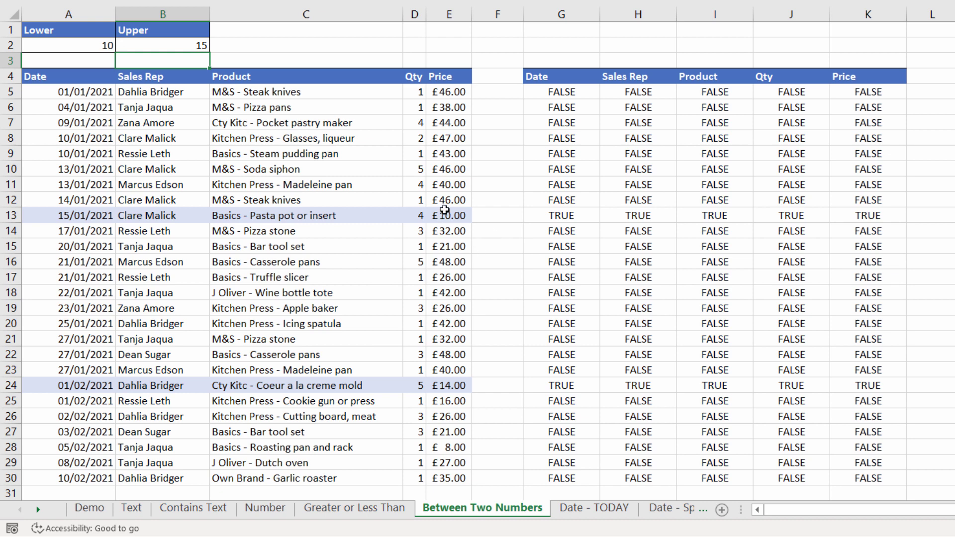
{"action": "left_click", "coordinate": [574, 507]}
- Enter =$A5=TODAY() in G5 and fill it across G5:K30
{"action": "left_click", "coordinate": [624, 139]}
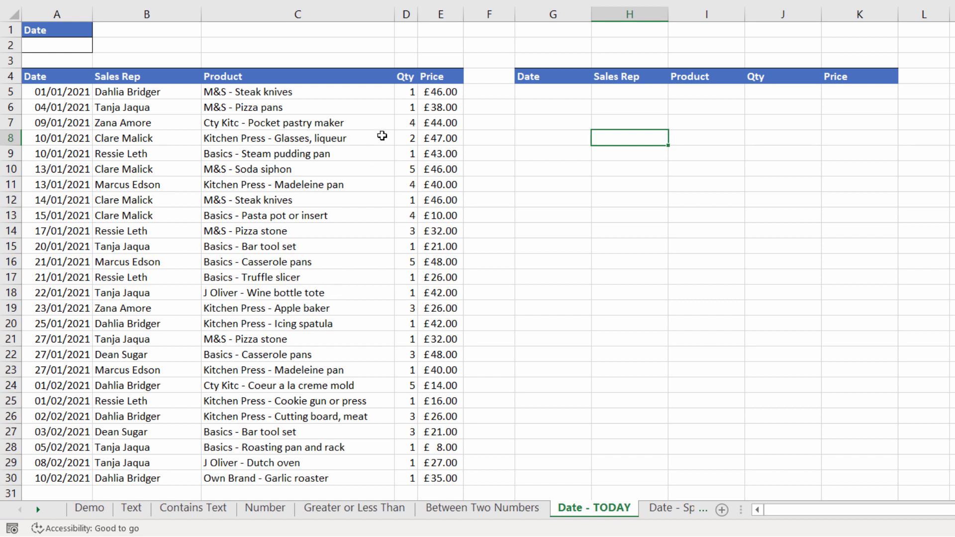
{"action": "left_click", "coordinate": [562, 93]}
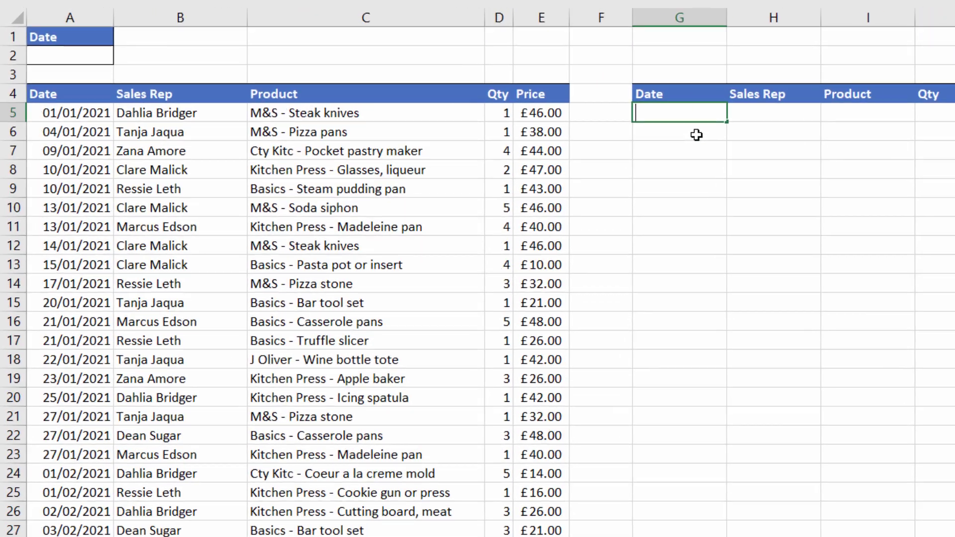
{"action": "type", "text": "="}
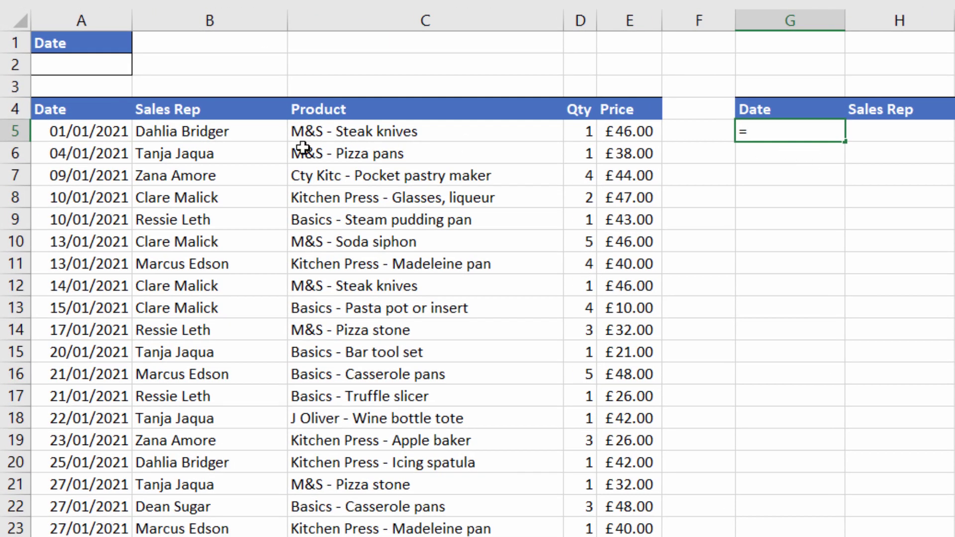
{"action": "left_click", "coordinate": [104, 129]}
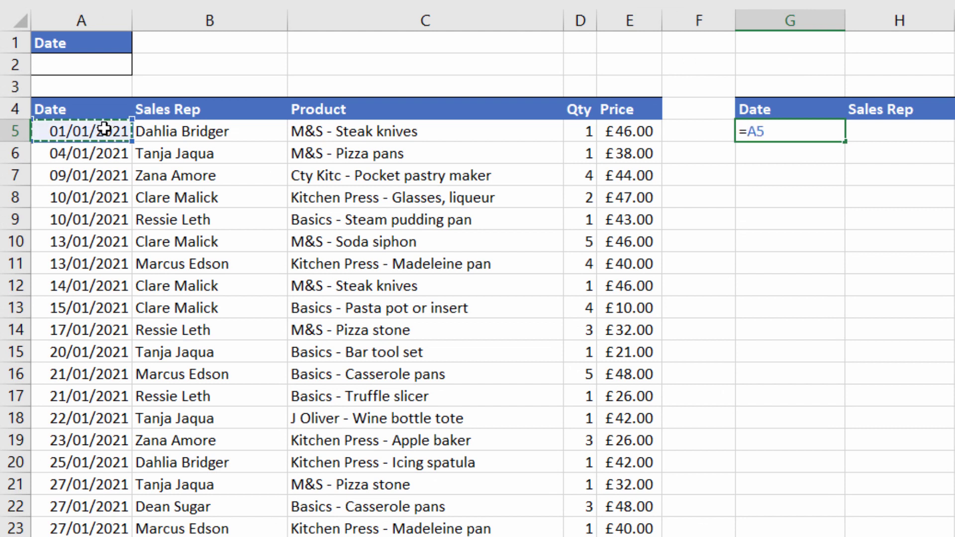
{"action": "type", "text": "="}
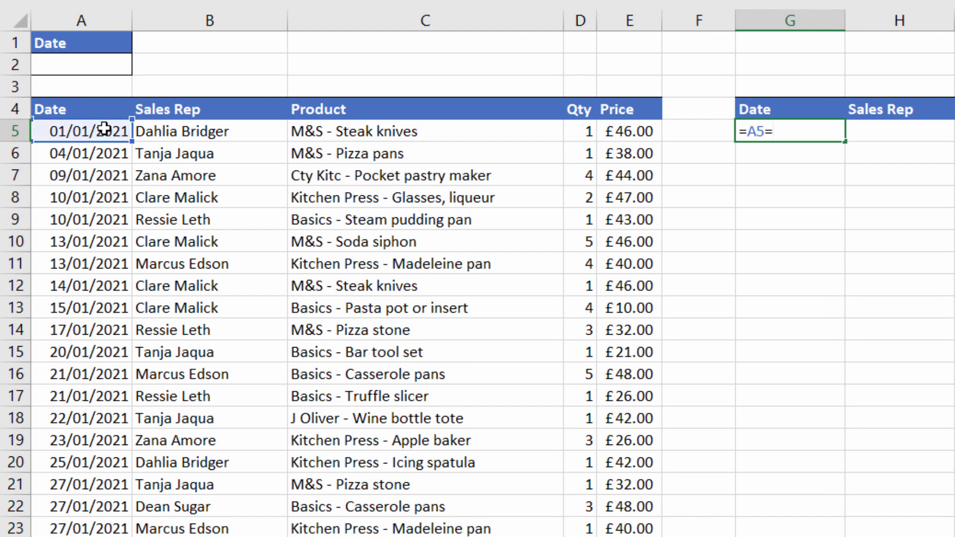
{"action": "type", "text": "TO"}
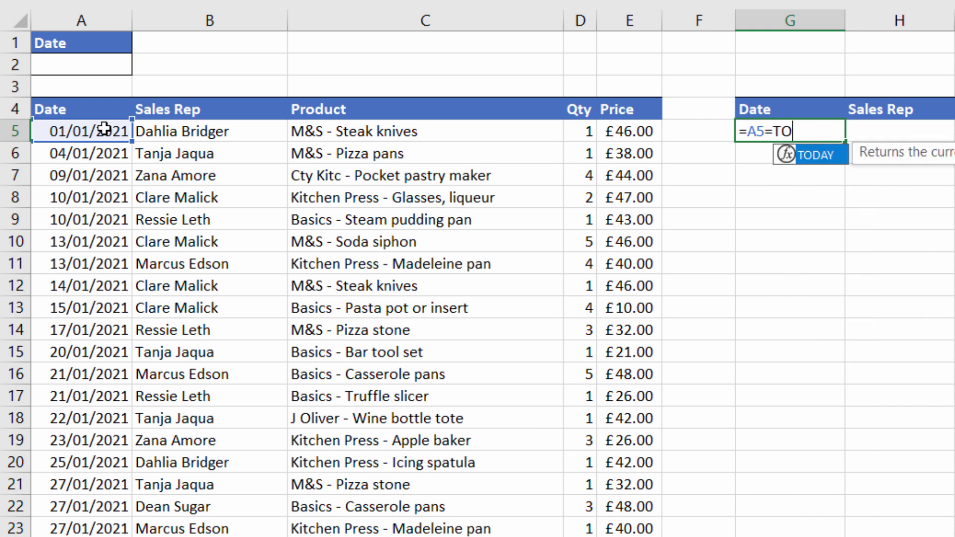
{"action": "type", "text": "DAY()"}
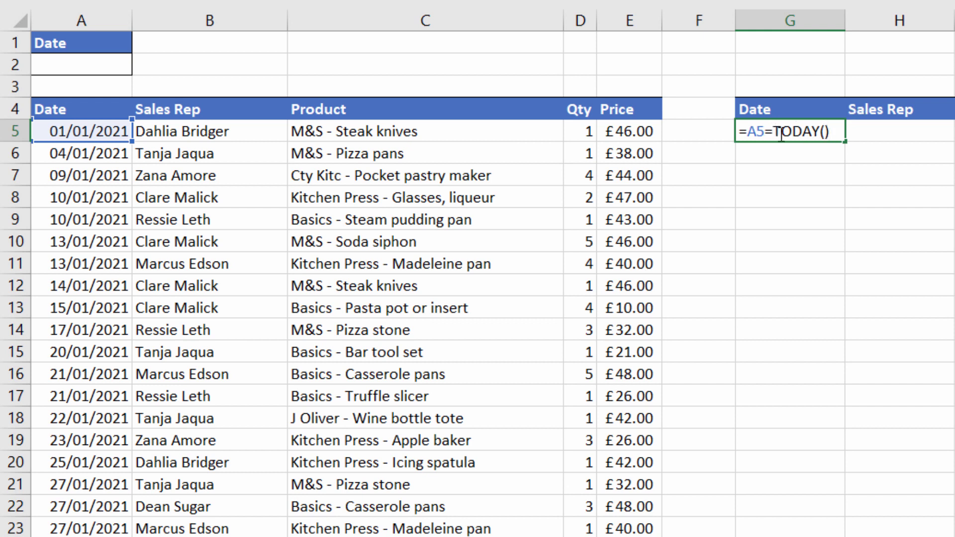
{"action": "key", "text": "F4"}
{"action": "key", "text": "F4"}
{"action": "key", "text": "F4"}
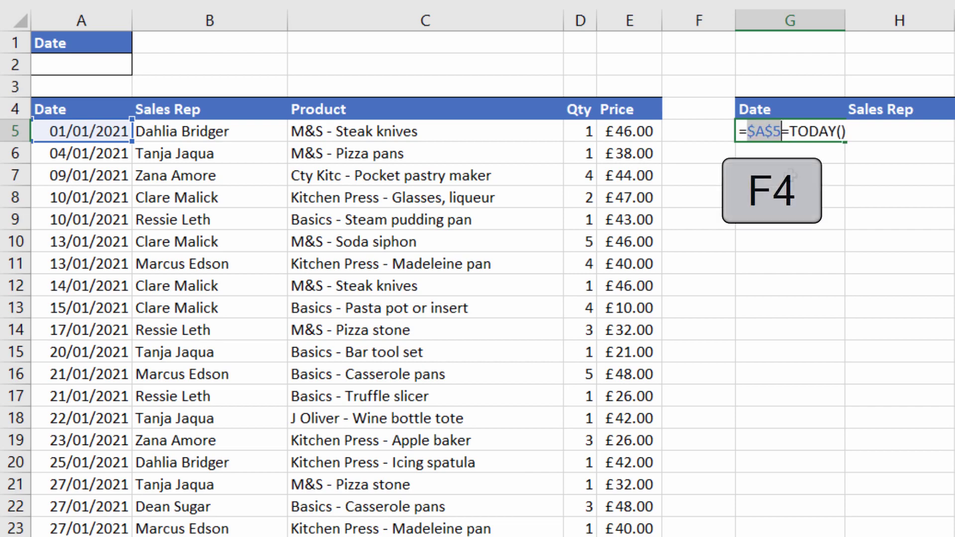
{"action": "key", "text": "Return"}
{"action": "key", "text": "Up"}
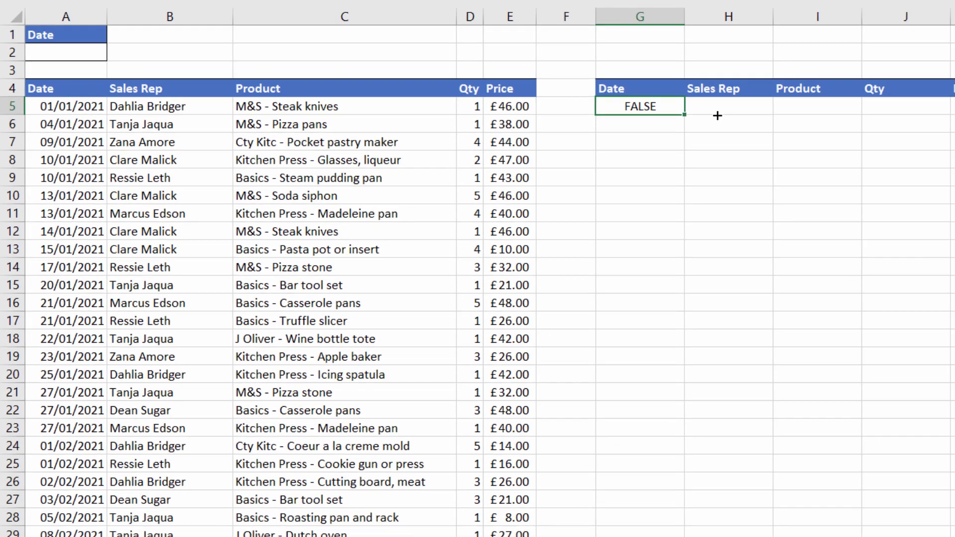
{"action": "left_click_drag", "start_coordinate": [846, 142], "coordinate": [861, 480]}
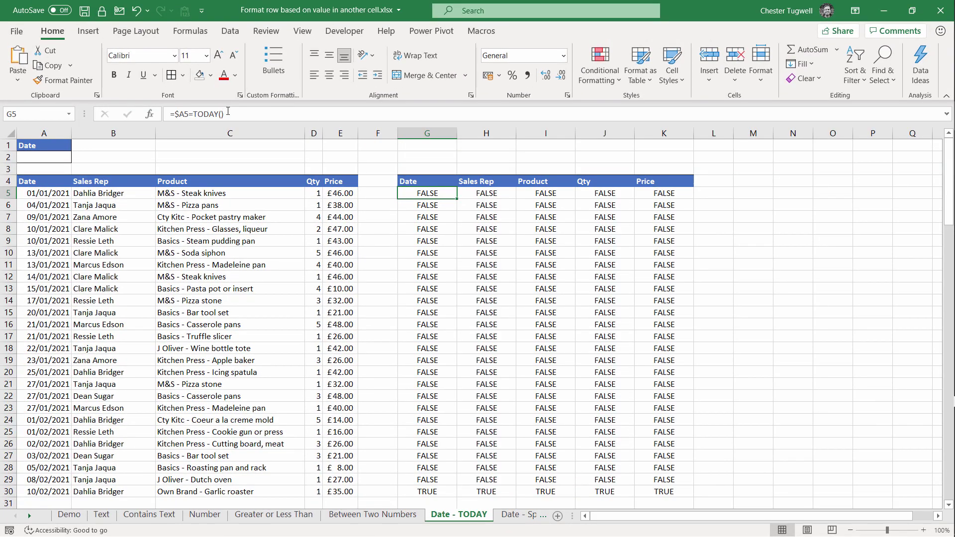
- Add a conditional formatting rule =$A5=TODAY() with light blue fill to A5:E30
{"action": "left_click_drag", "start_coordinate": [228, 113], "coordinate": [112, 97]}
{"action": "key", "text": "ctrl+c"}
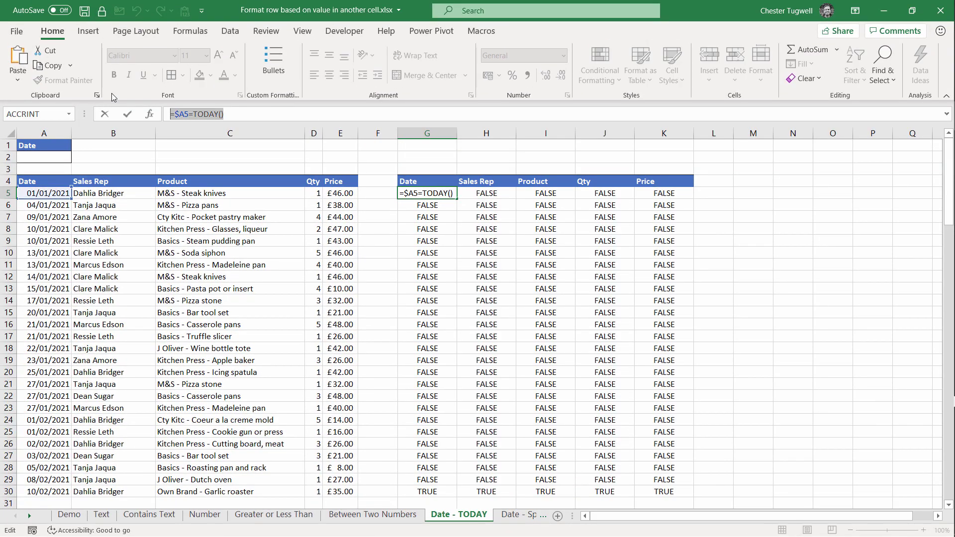
{"action": "key", "text": "Escape"}
{"action": "left_click_drag", "start_coordinate": [44, 193], "coordinate": [343, 493]}
{"action": "left_click", "coordinate": [600, 65]}
{"action": "left_click", "coordinate": [661, 252]}
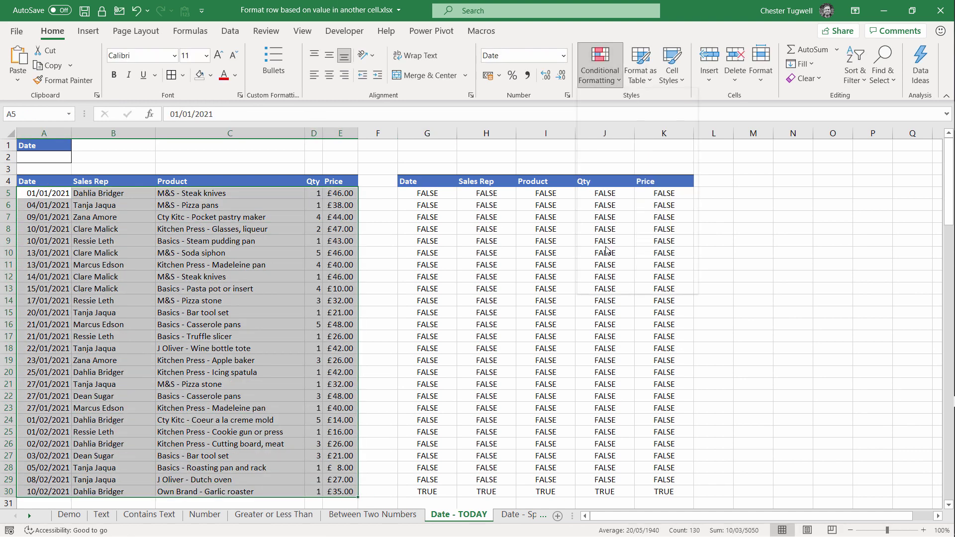
{"action": "left_click", "coordinate": [401, 215]}
{"action": "left_click", "coordinate": [384, 263]}
{"action": "key", "text": "ctrl+v"}
{"action": "left_click", "coordinate": [536, 302]}
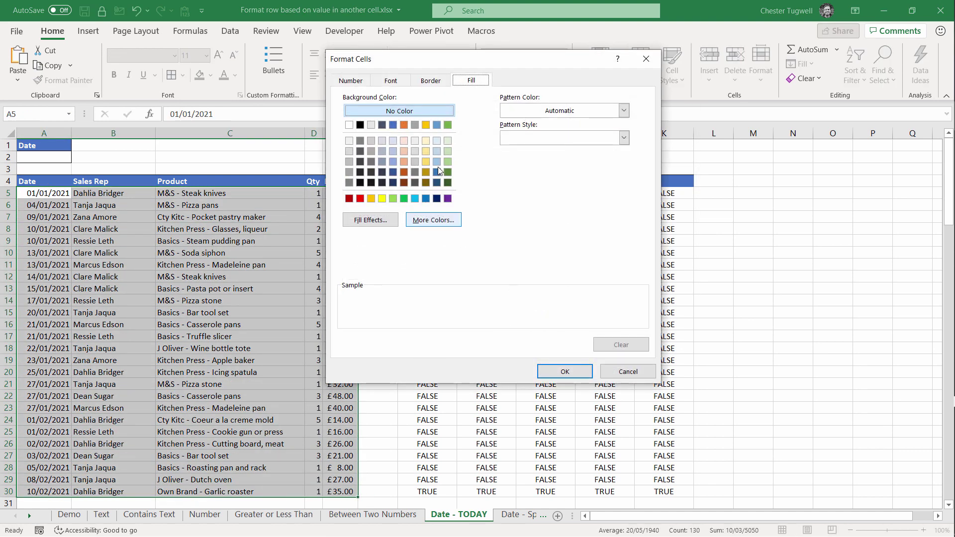
{"action": "left_click", "coordinate": [405, 150]}
{"action": "left_click", "coordinate": [553, 367]}
{"action": "left_click", "coordinate": [490, 328]}
{"action": "left_click", "coordinate": [230, 360]}
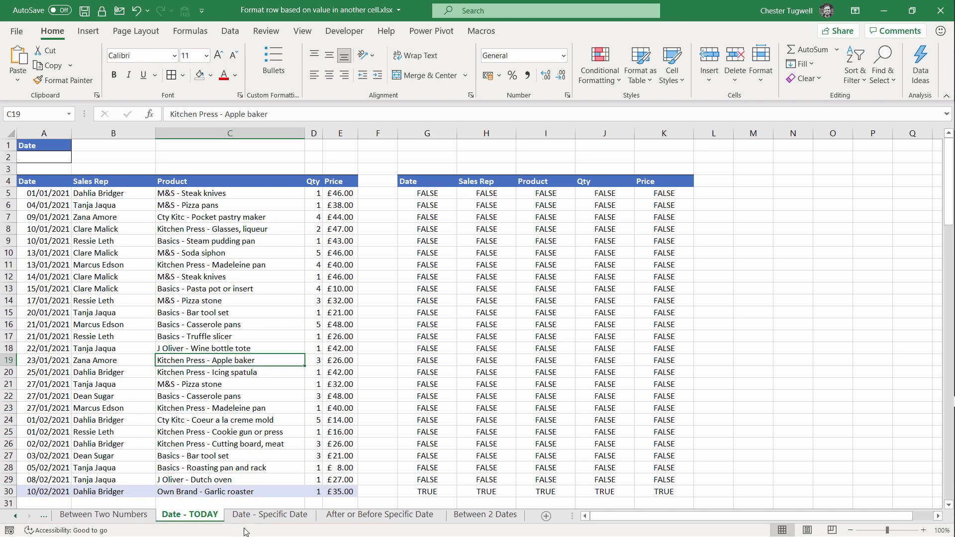
- On the Date - Specific Date sheet, enter =$A5=$A$2 in G5
{"action": "left_click", "coordinate": [320, 515]}
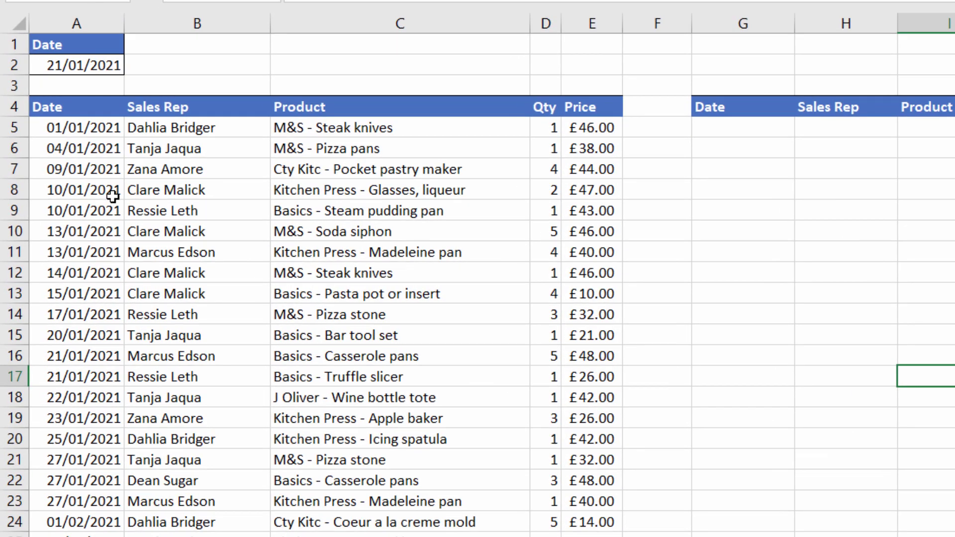
{"action": "left_click", "coordinate": [727, 128]}
{"action": "type", "text": "="}
{"action": "left_click", "coordinate": [96, 127]}
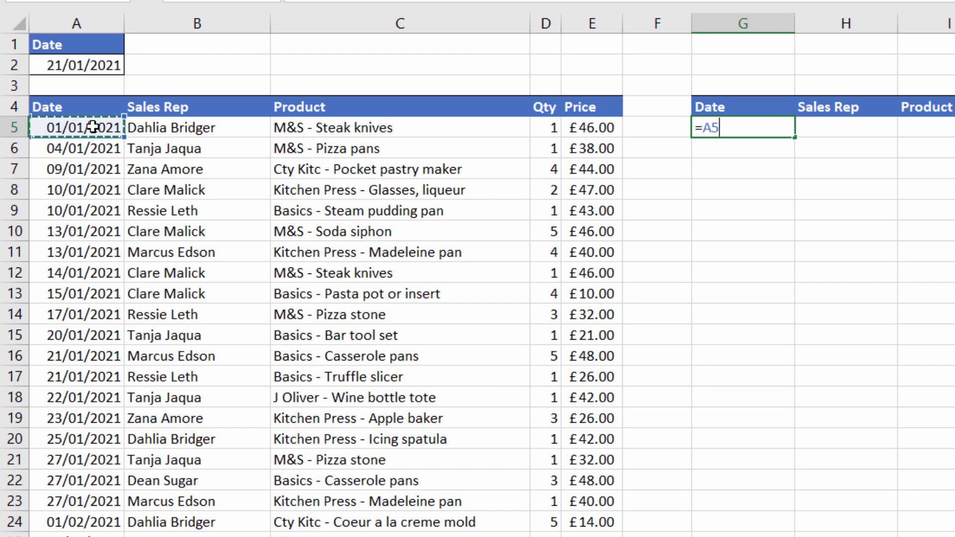
{"action": "key", "text": "F4"}
{"action": "key", "text": "F4"}
{"action": "key", "text": "F4"}
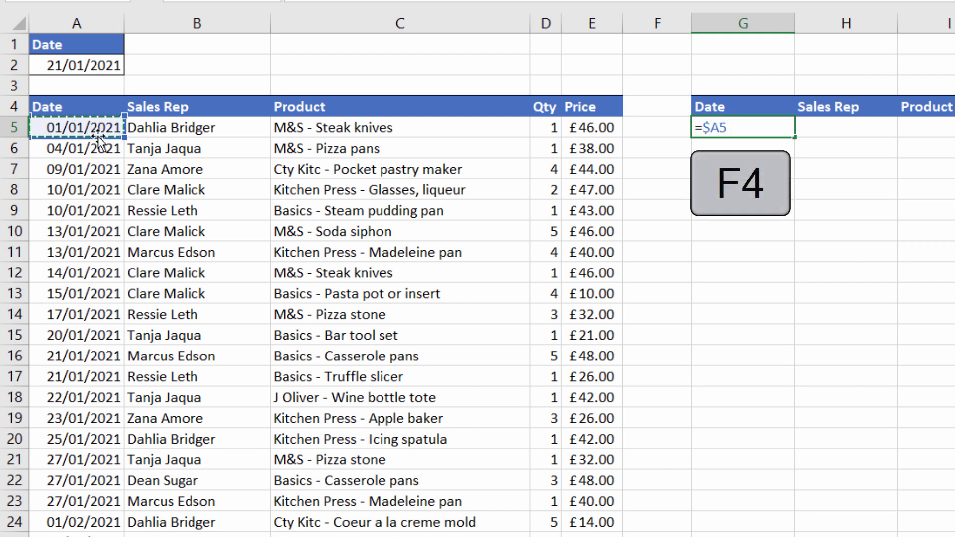
{"action": "type", "text": "="}
{"action": "left_click", "coordinate": [77, 65]}
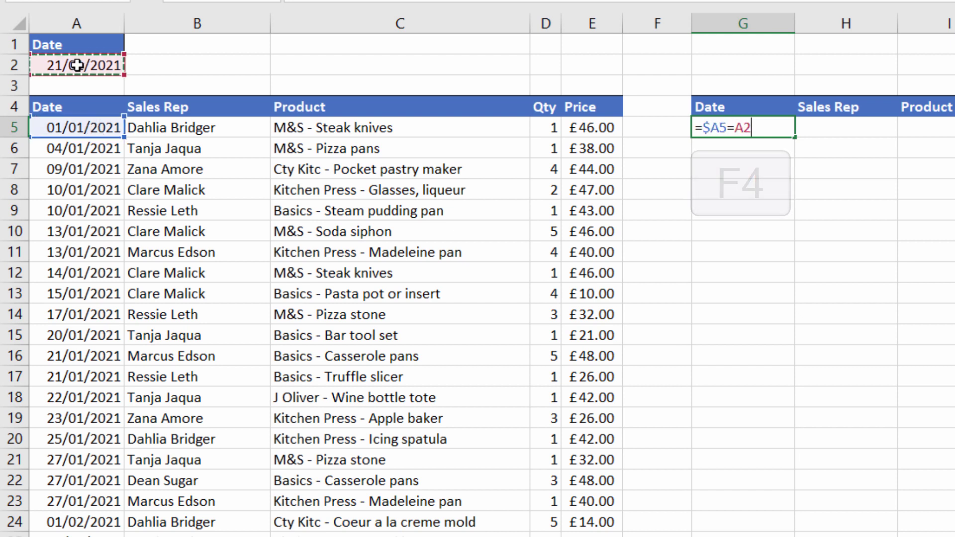
{"action": "key", "text": "F4"}
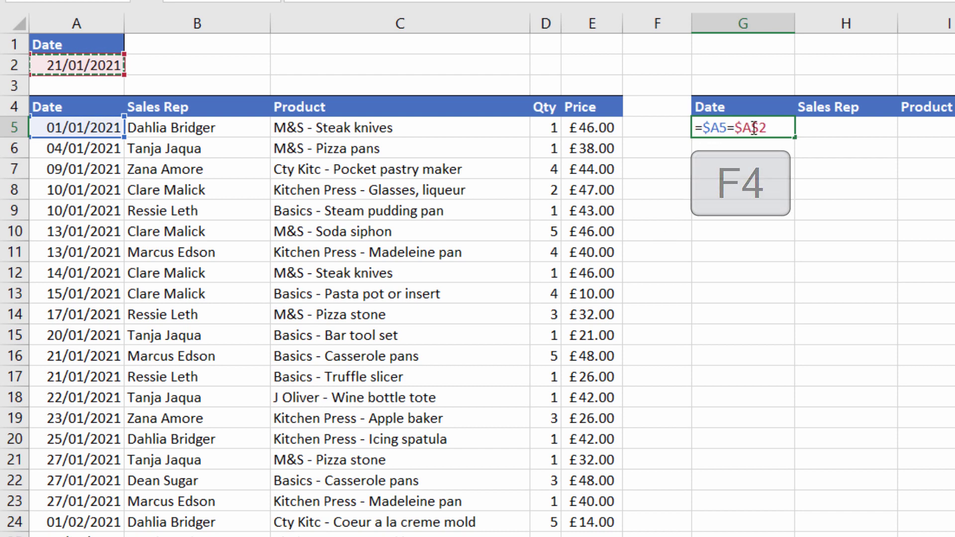
{"action": "key", "text": "Return"}
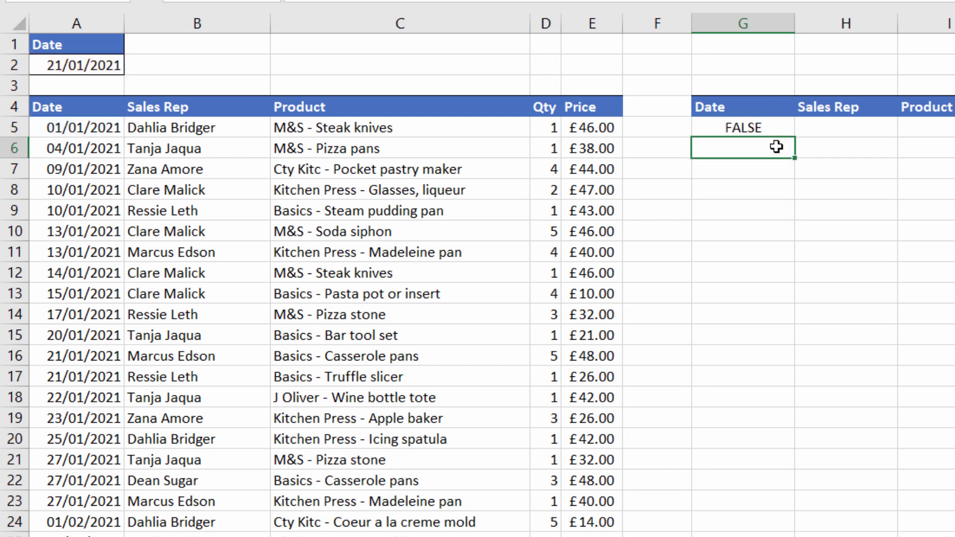
- Fill the G5 formula across to K5 and down to row 30, confirming rows 16–17 match
{"action": "left_click", "coordinate": [784, 125]}
{"action": "left_click_drag", "start_coordinate": [794, 136], "coordinate": [954, 139]}
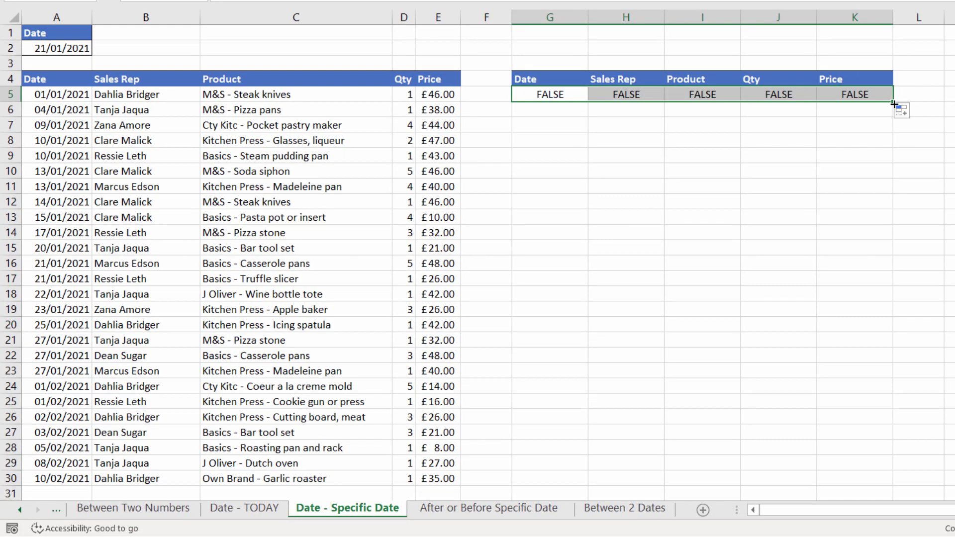
{"action": "left_click_drag", "start_coordinate": [894, 104], "coordinate": [864, 479]}
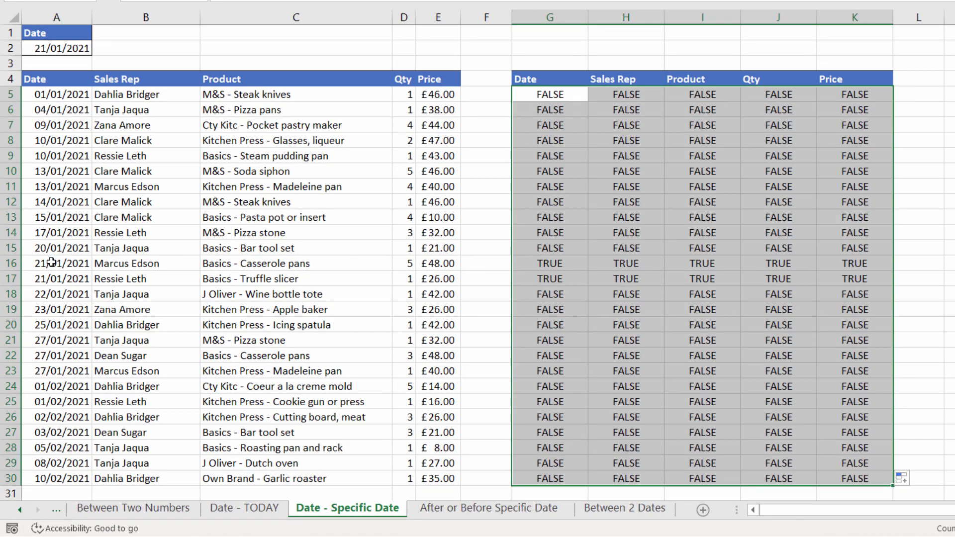
{"action": "left_click_drag", "start_coordinate": [52, 262], "coordinate": [52, 276]}
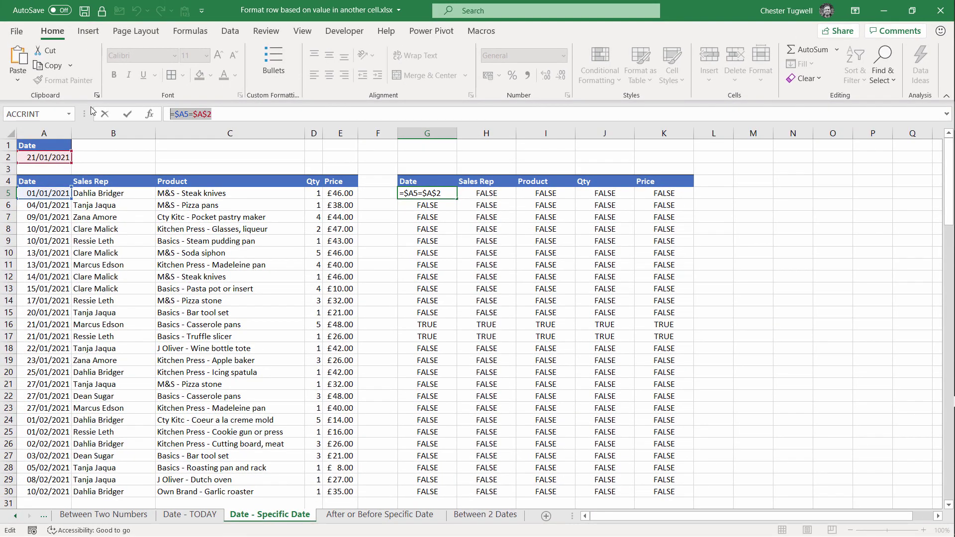
- Add a formula rule =$A5=$A$2 to A5:E30 with a light blue fill
{"action": "key", "text": "Escape"}
{"action": "left_click", "coordinate": [46, 118]}
{"action": "left_click_drag", "start_coordinate": [37, 196], "coordinate": [343, 492]}
{"action": "left_click", "coordinate": [601, 65]}
{"action": "left_click", "coordinate": [619, 248]}
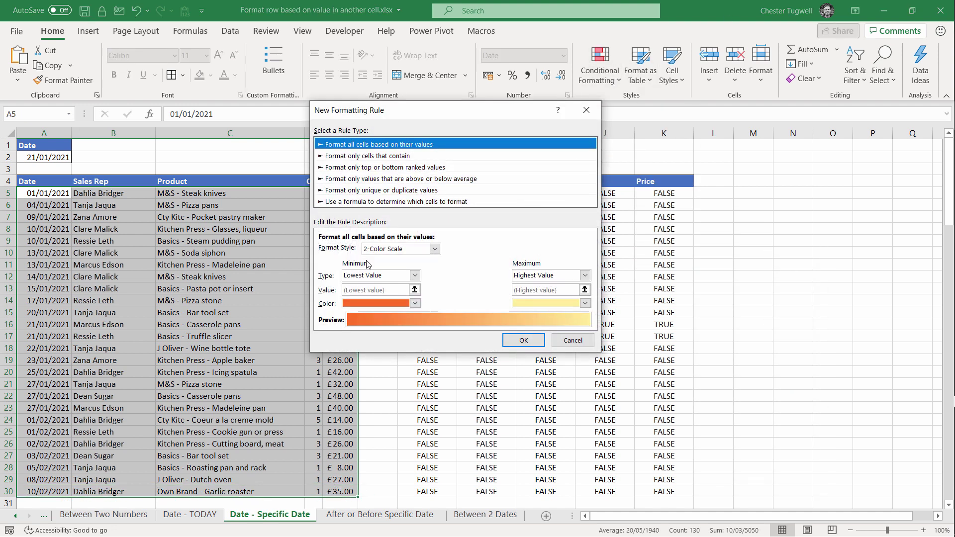
{"action": "left_click", "coordinate": [347, 201]}
{"action": "left_click", "coordinate": [362, 251]}
{"action": "left_click", "coordinate": [502, 290]}
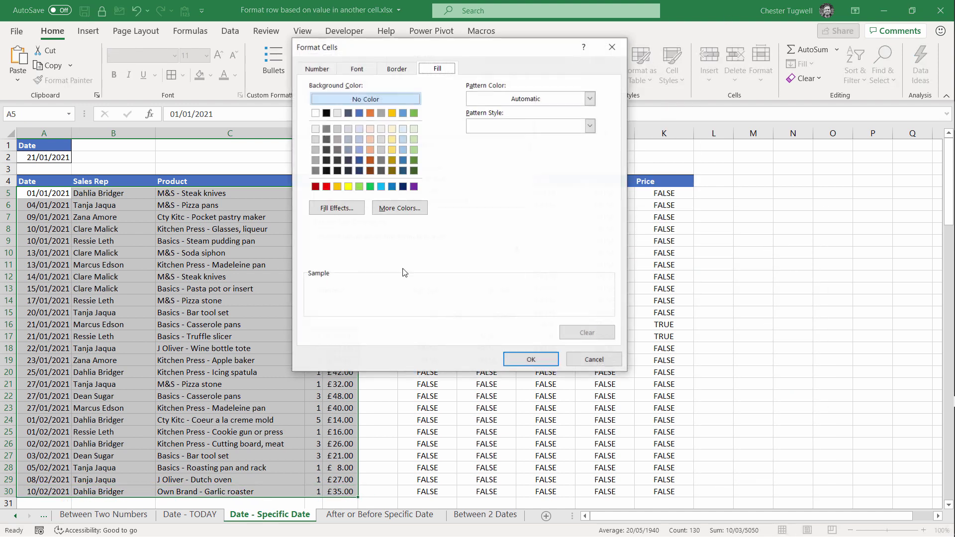
{"action": "left_click", "coordinate": [359, 116]}
{"action": "left_click", "coordinate": [531, 362]}
{"action": "left_click", "coordinate": [447, 316]}
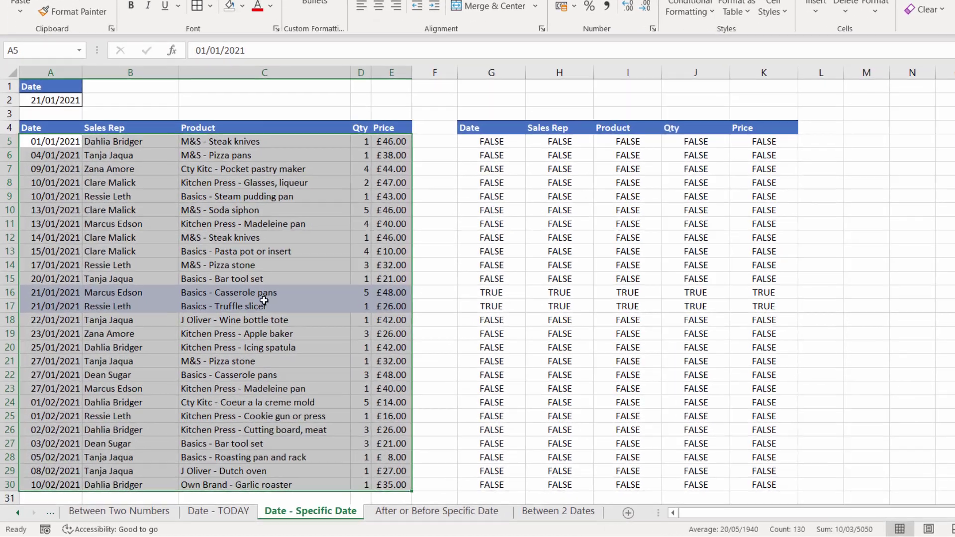
{"action": "left_click", "coordinate": [204, 277]}
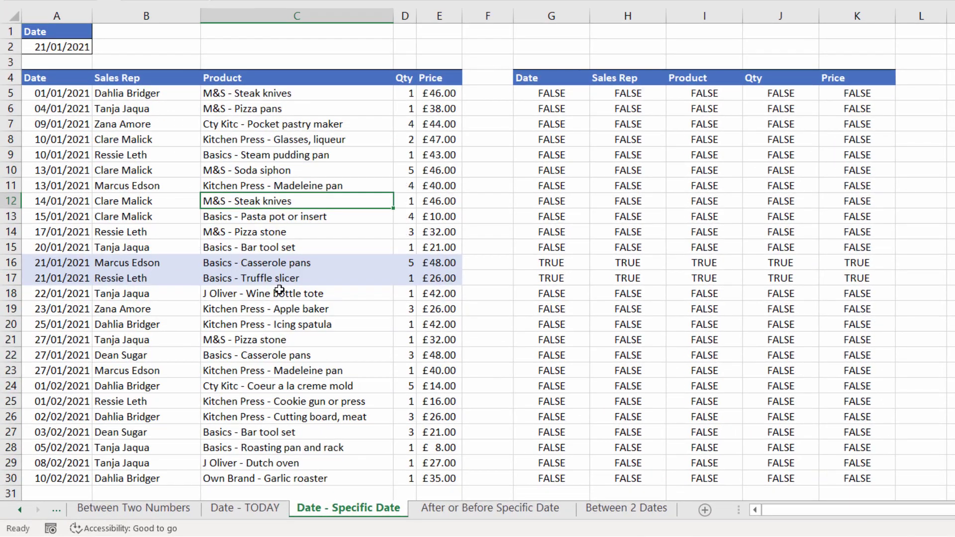
- Change the date in A2 to 15/01/2021 so row 13 is highlighted
{"action": "left_click", "coordinate": [58, 45]}
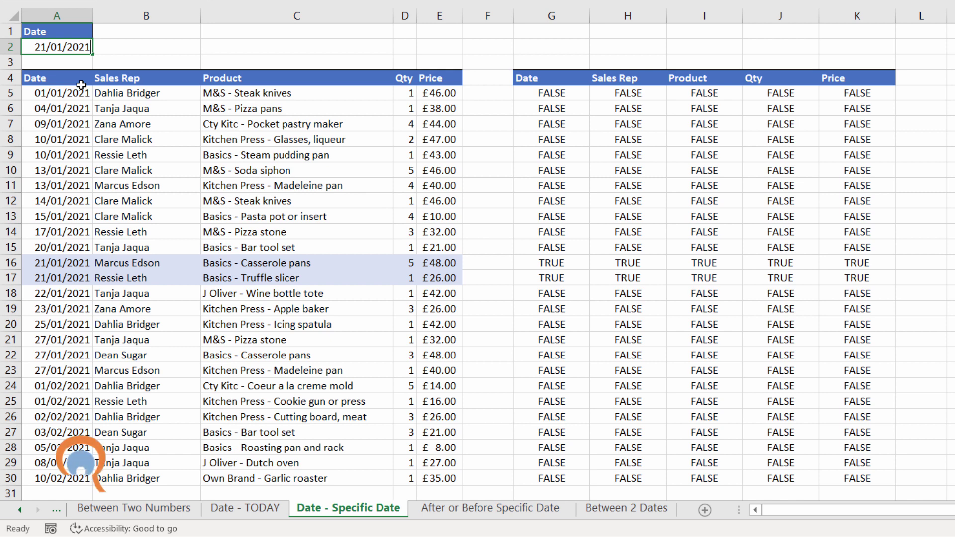
{"action": "type", "text": "15/01/2021"}
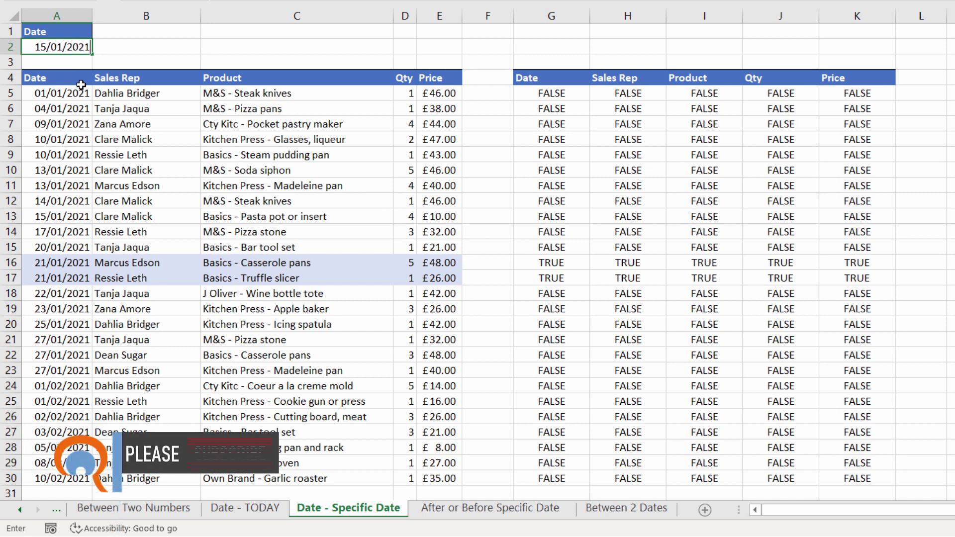
{"action": "key", "text": "Return"}
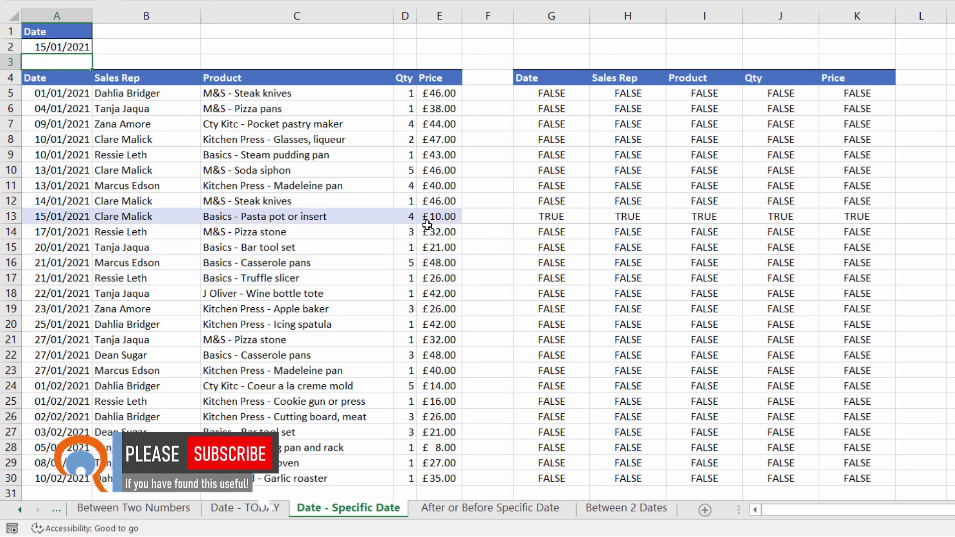